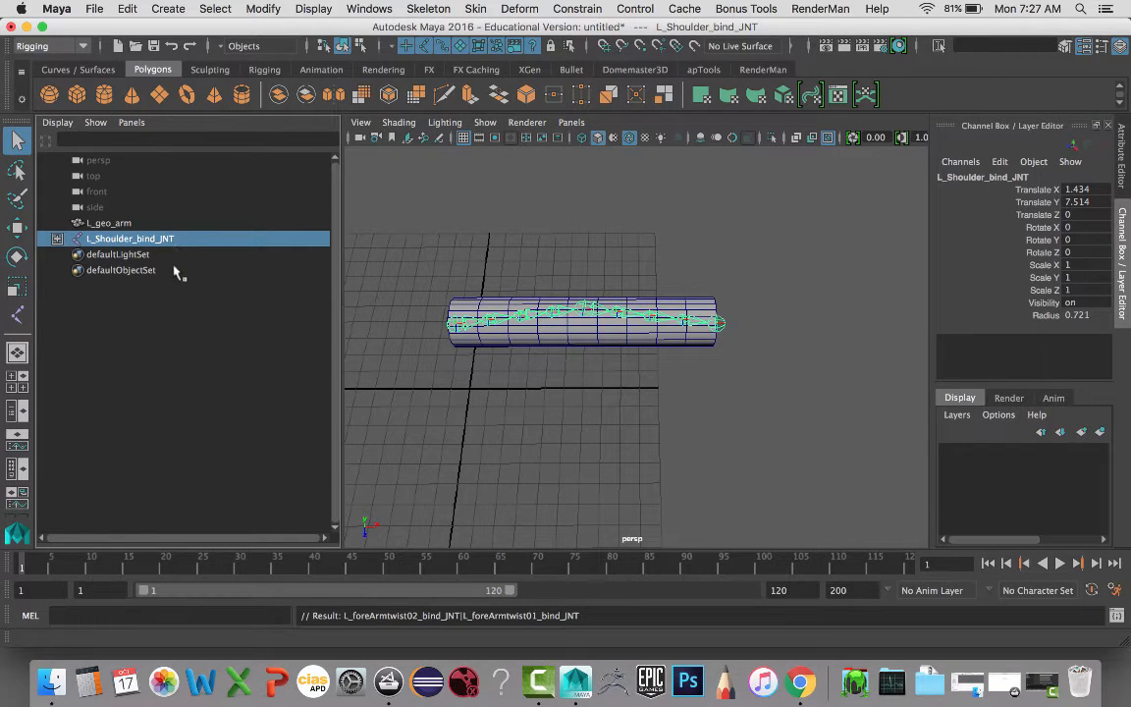
Step: Group the L_geo_arm mesh on its own and name the group geo
left_click(142, 222)
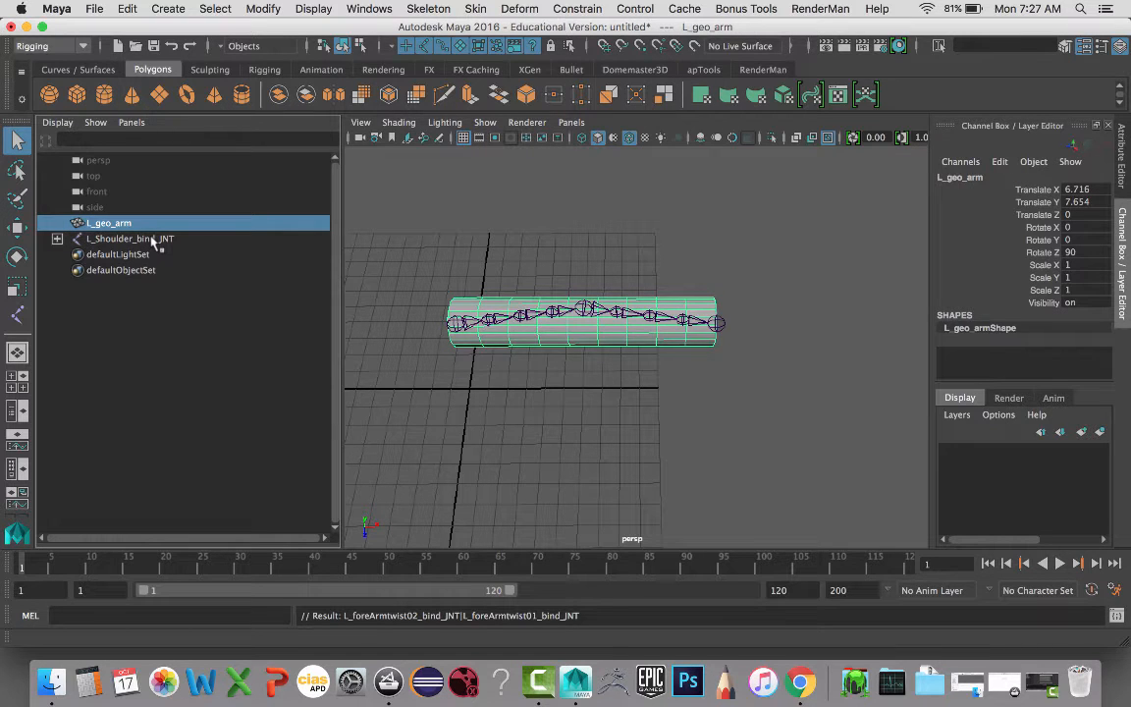
key("super+g")
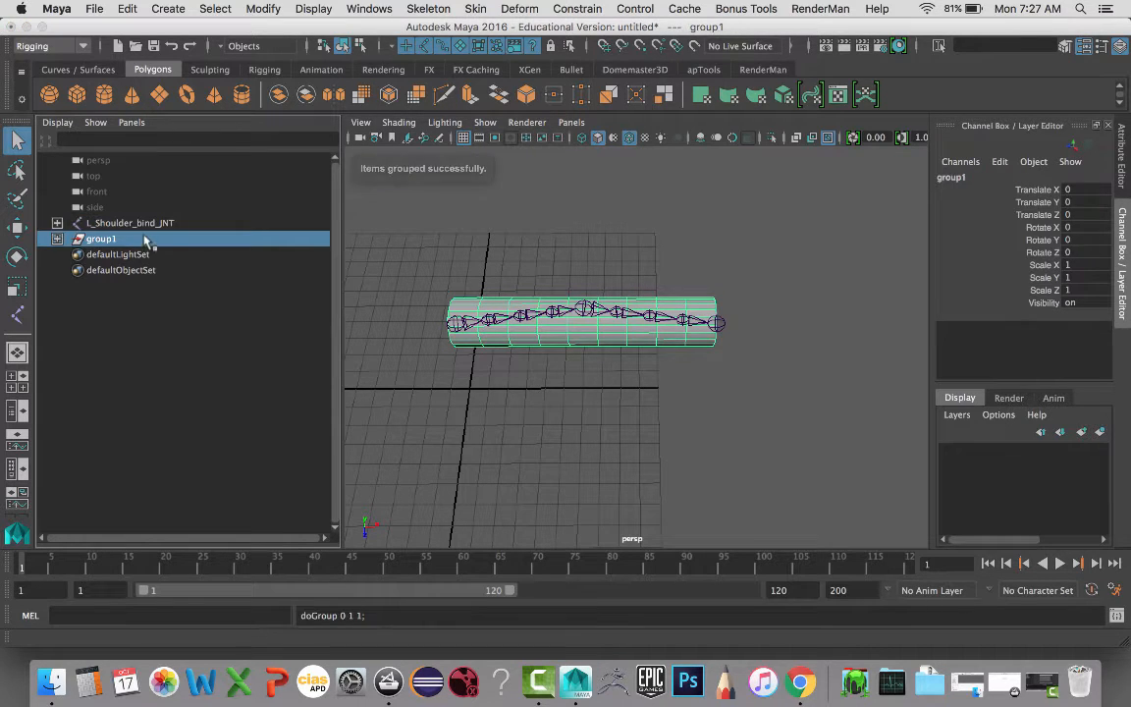
double_click(113, 240)
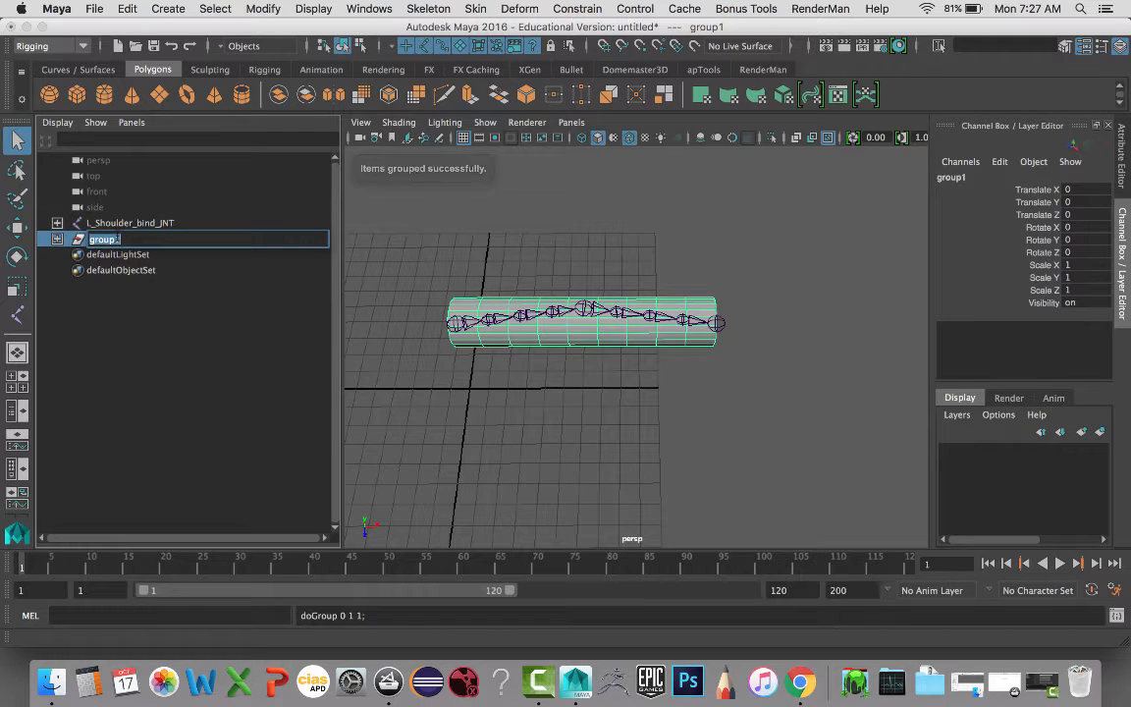
type("geo")
key("Return")
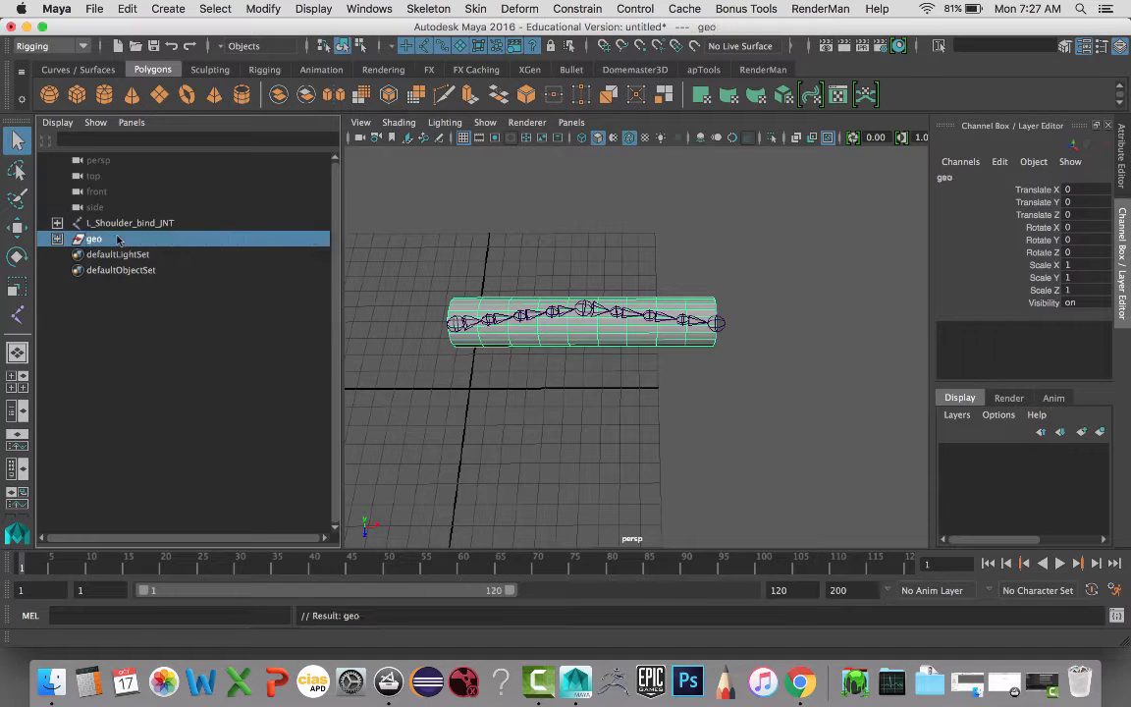
Step: Group the L_Shoulder_bind_JNT joint chain and name the group JNT
left_click(110, 224)
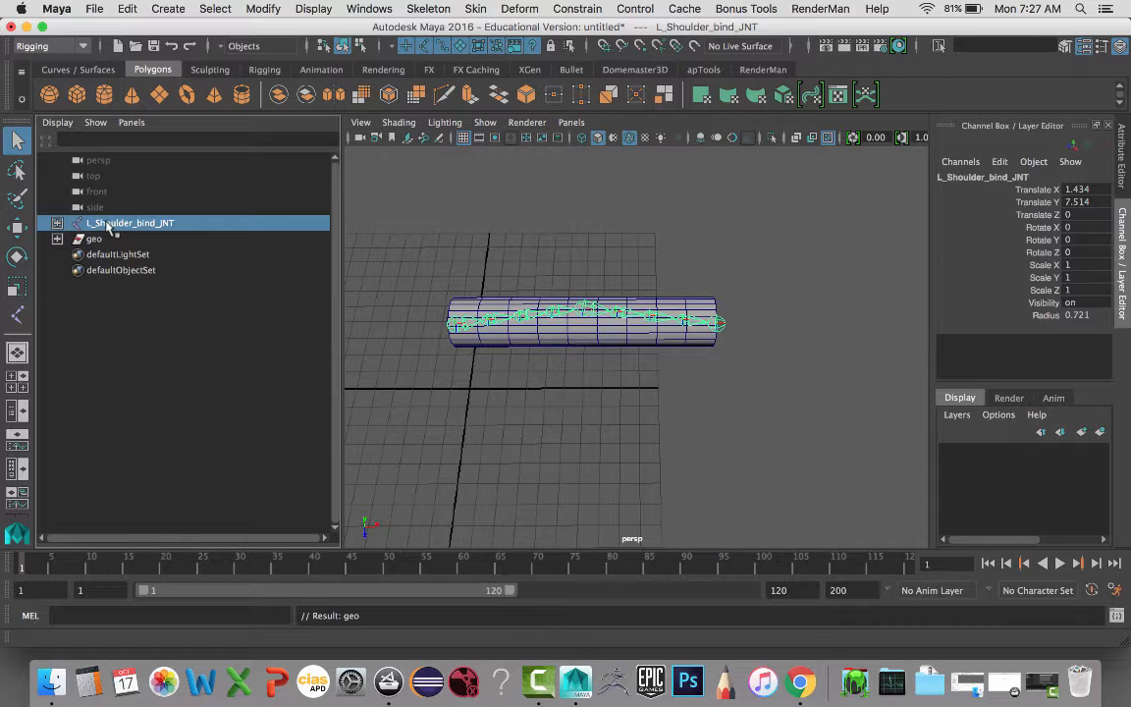
key("super+g")
double_click(107, 240)
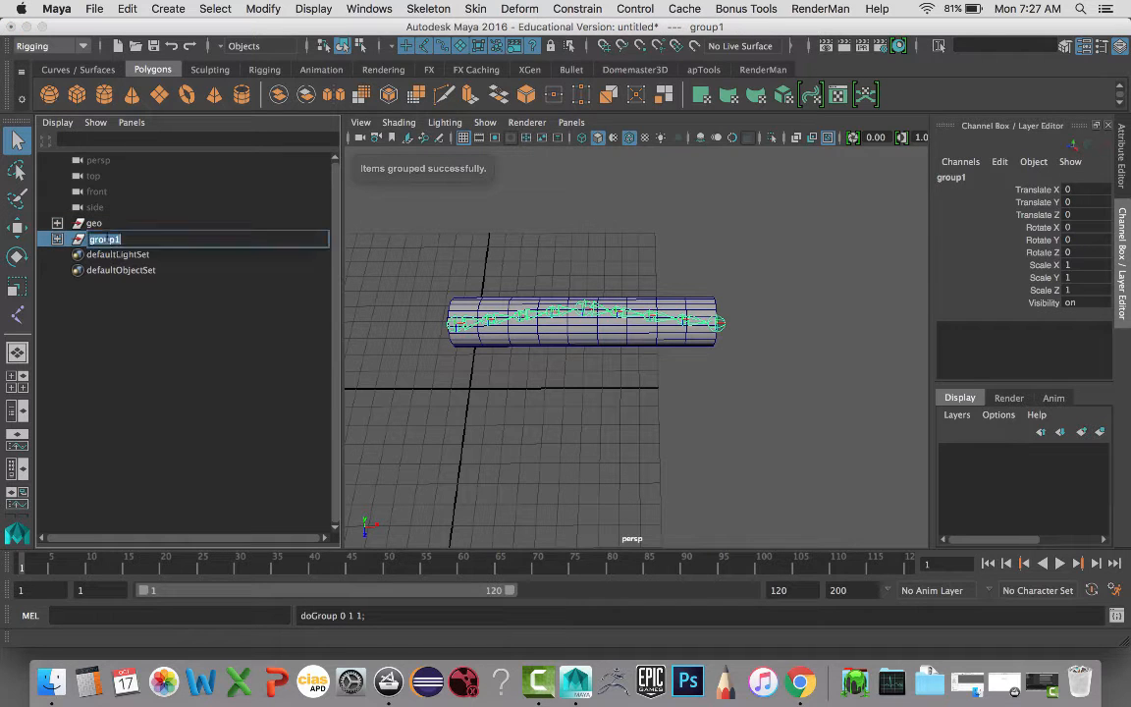
type("JNT")
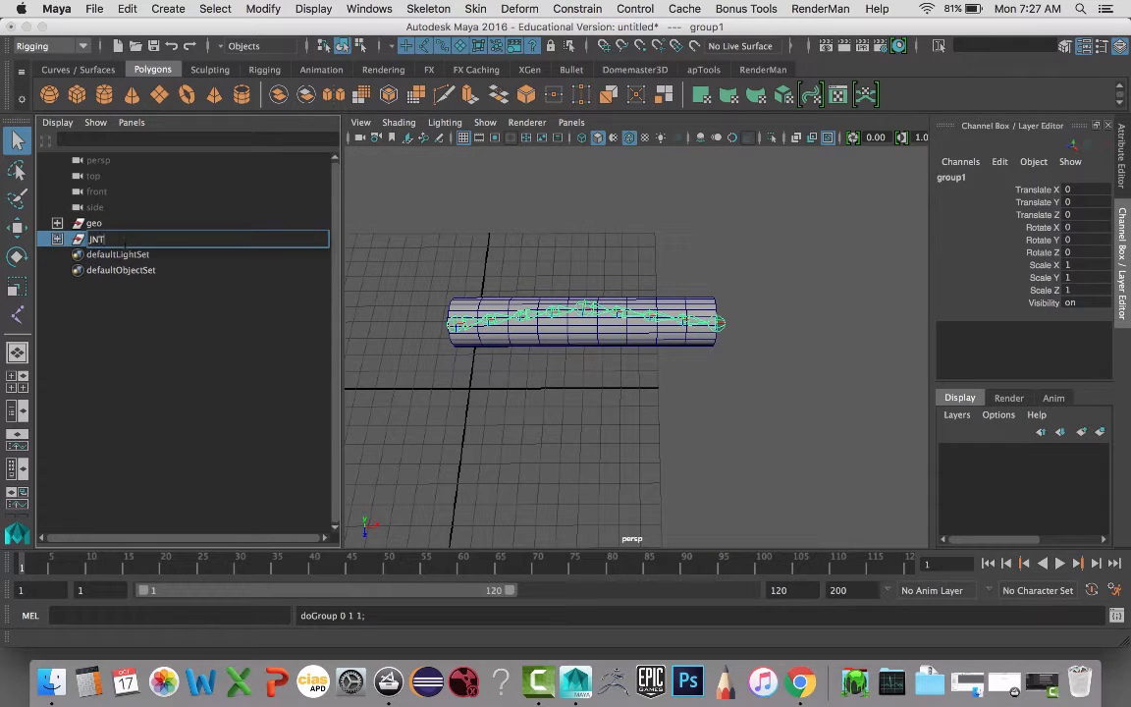
key("Return")
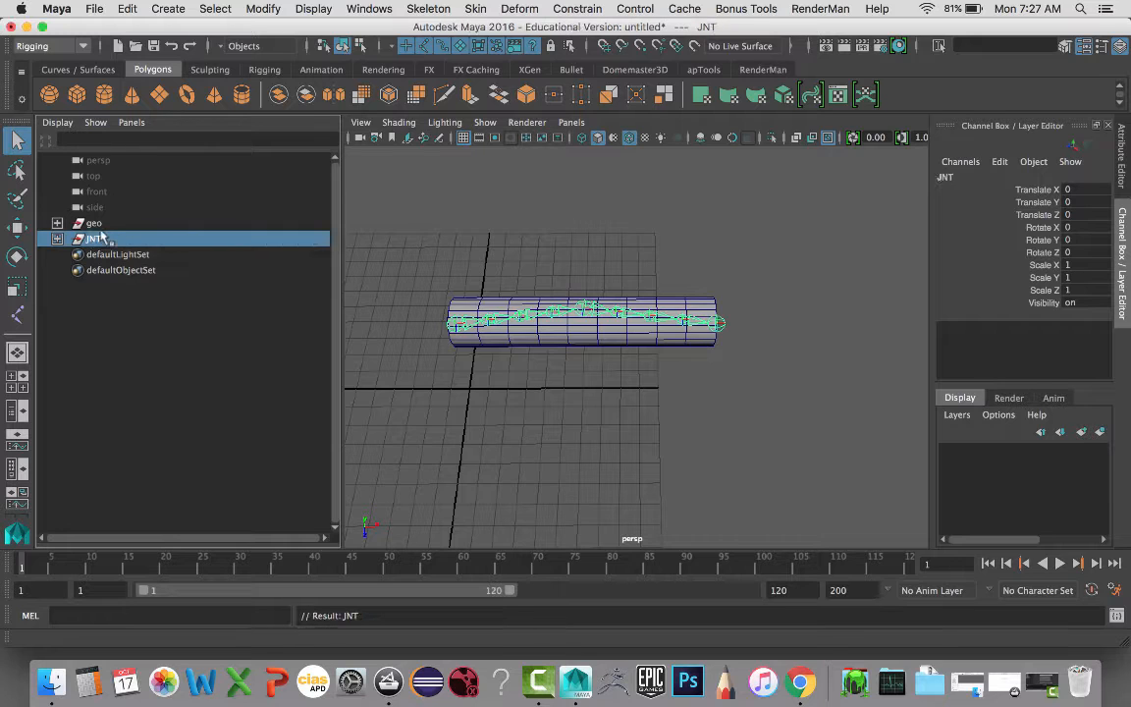
Step: Group geo and JNT together under a parent group named character
left_click(103, 225, "ctrl")
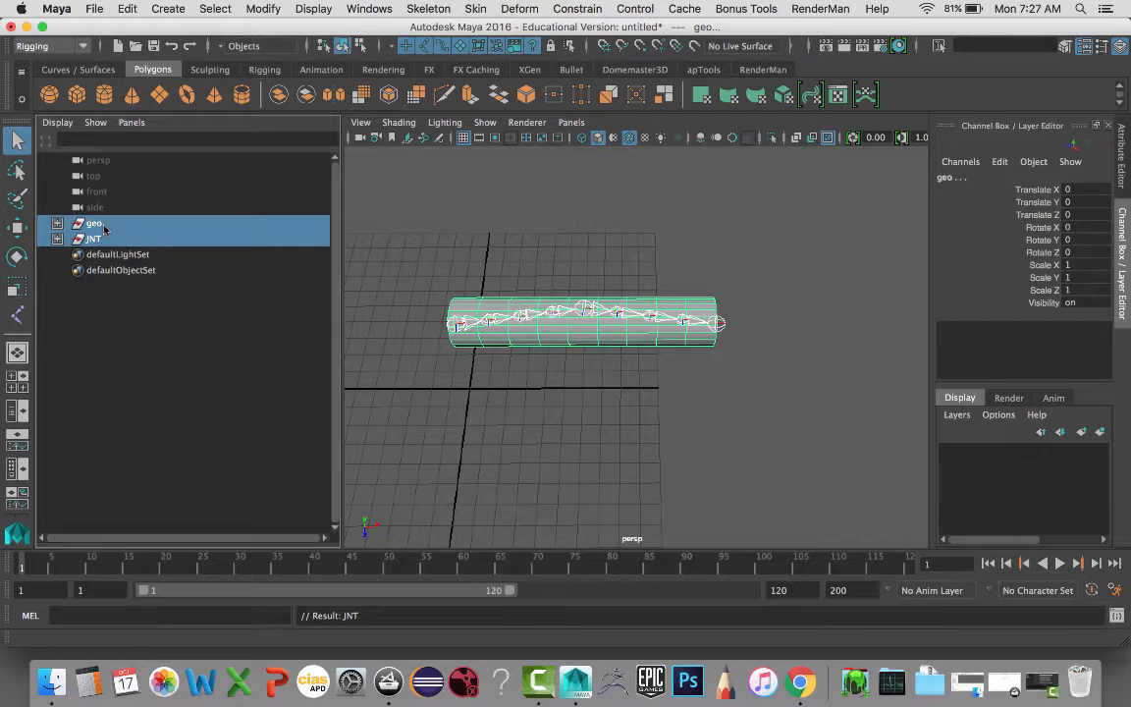
key("ctrl+g")
double_click(103, 224)
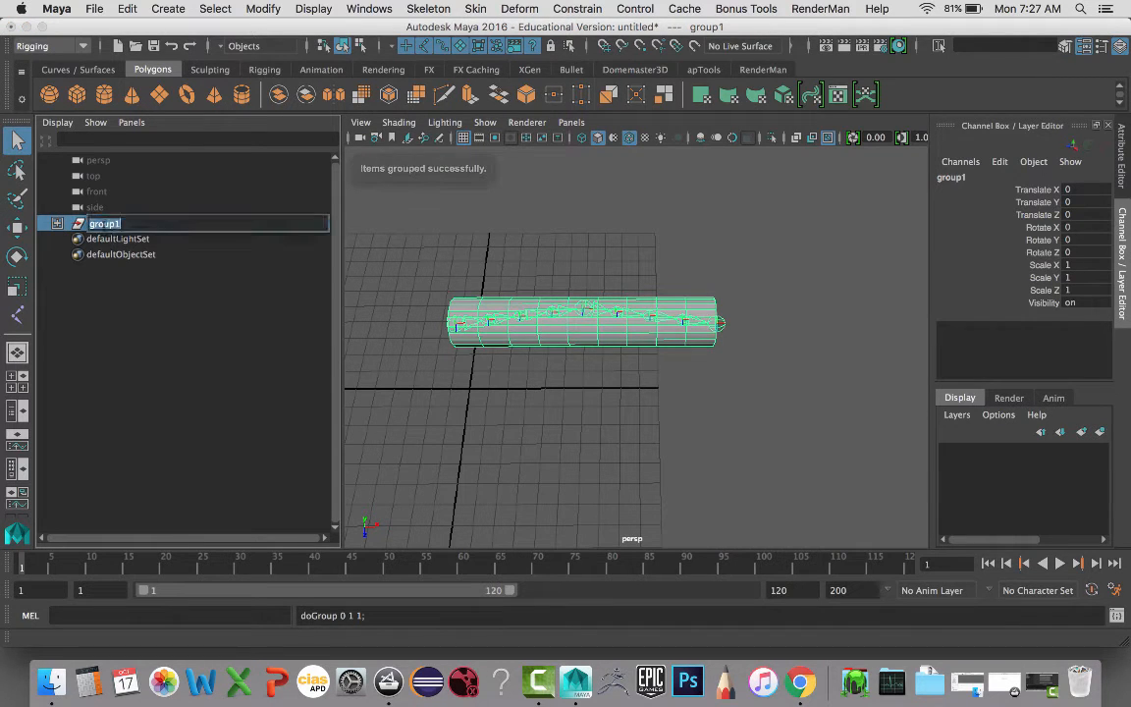
type("cha")
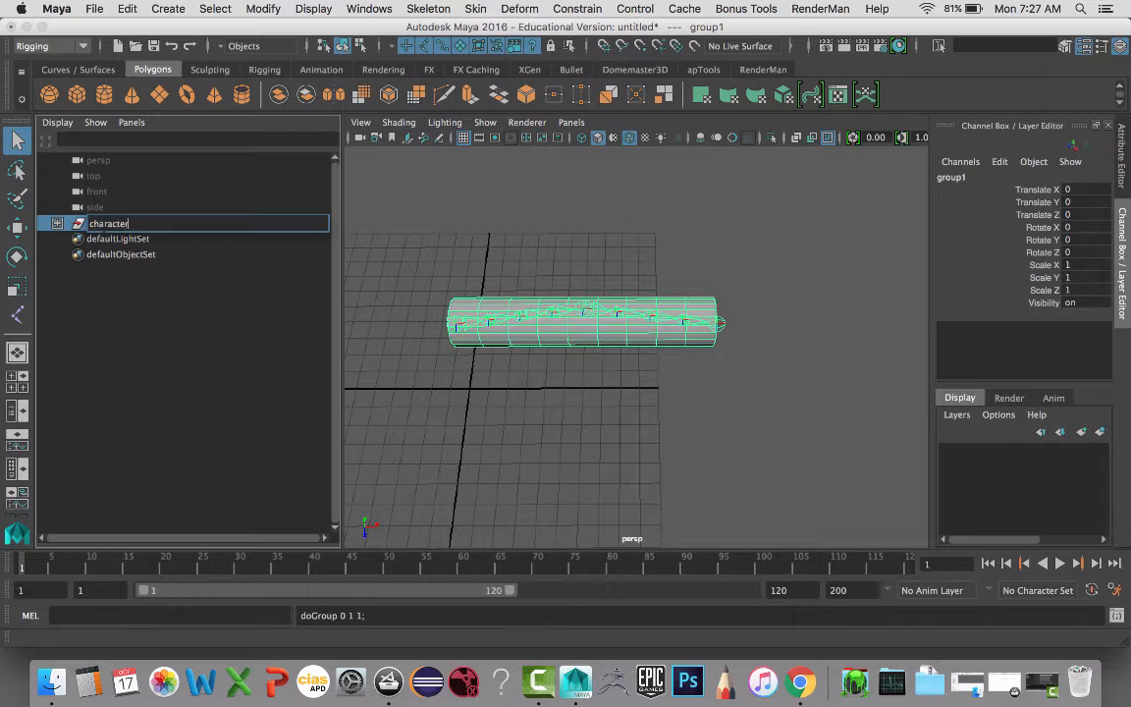
type("racter")
key("Return")
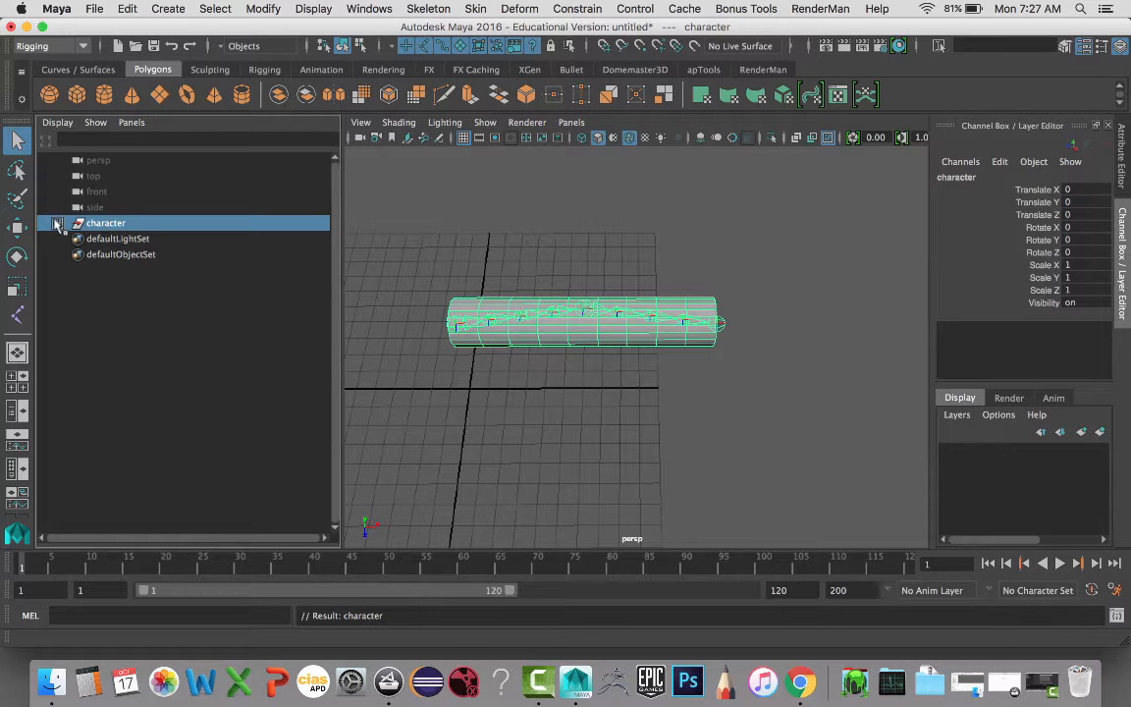
Step: Duplicate the L_Shoulder_bind_JNT chain inside the JNT group of the character hierarchy
left_click(57, 223, "shift")
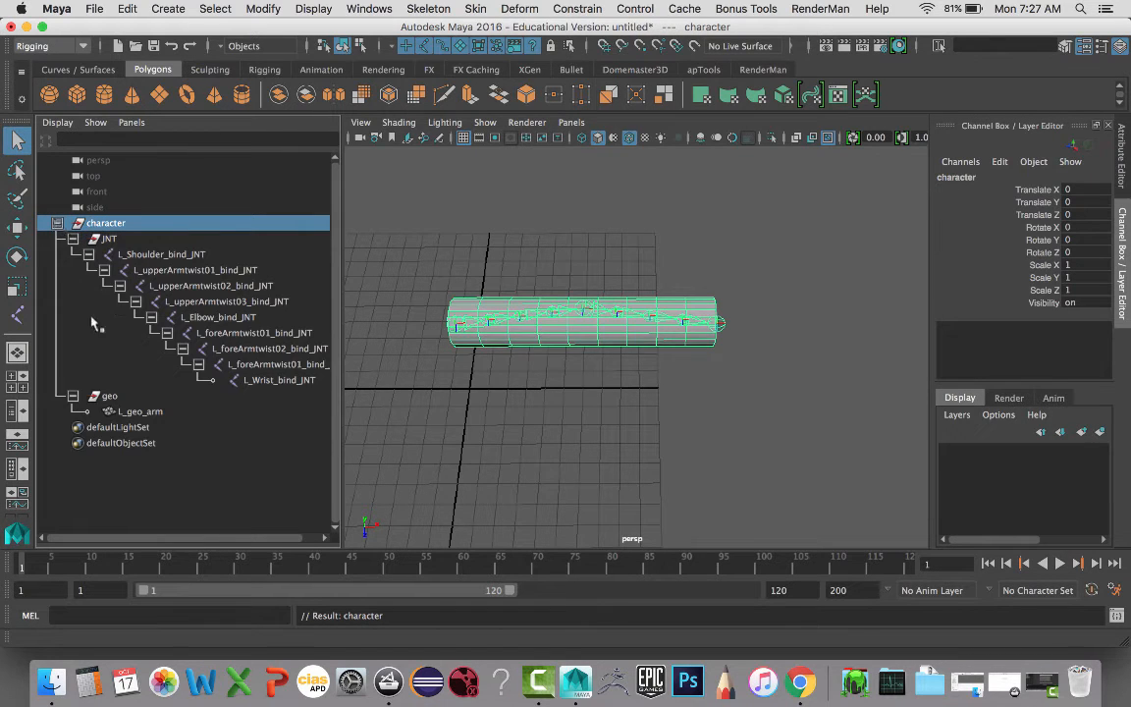
left_click(57, 222)
left_click(57, 222)
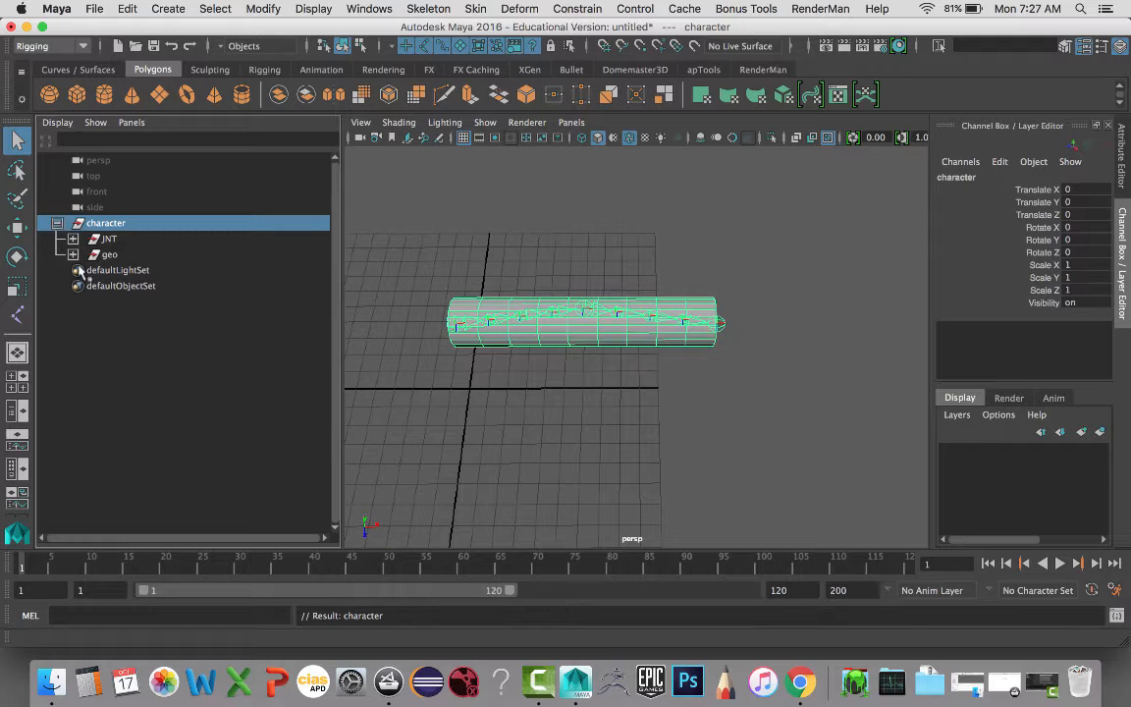
left_click(73, 239)
left_click(123, 254)
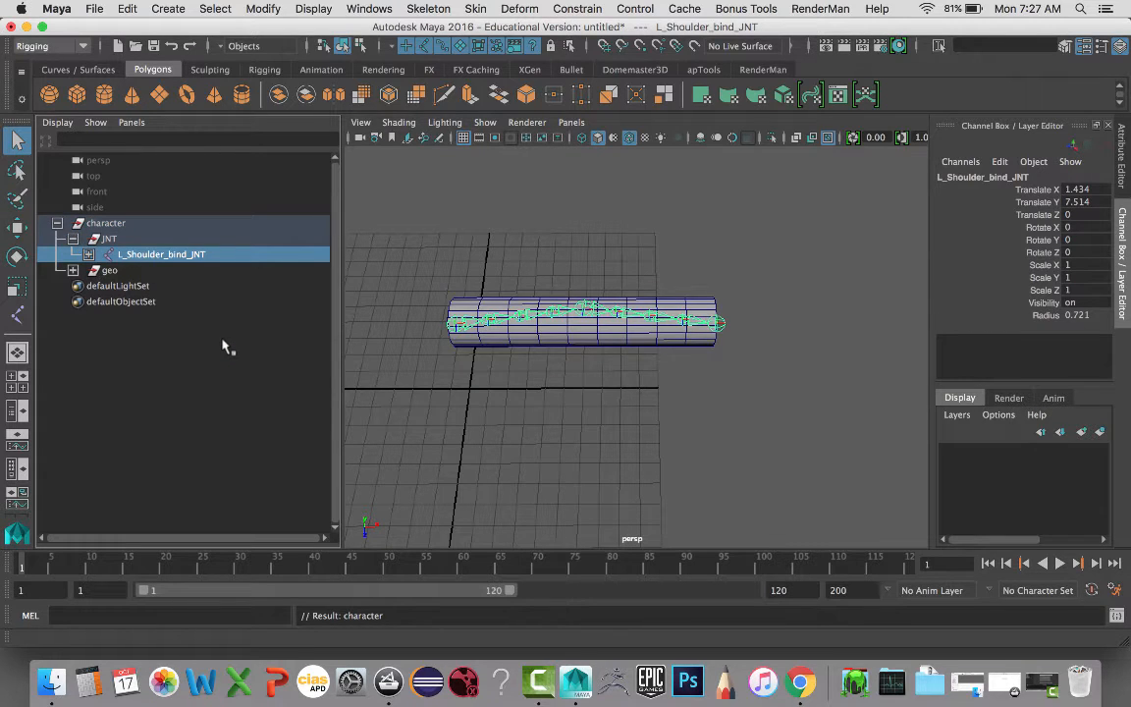
key("ctrl+d")
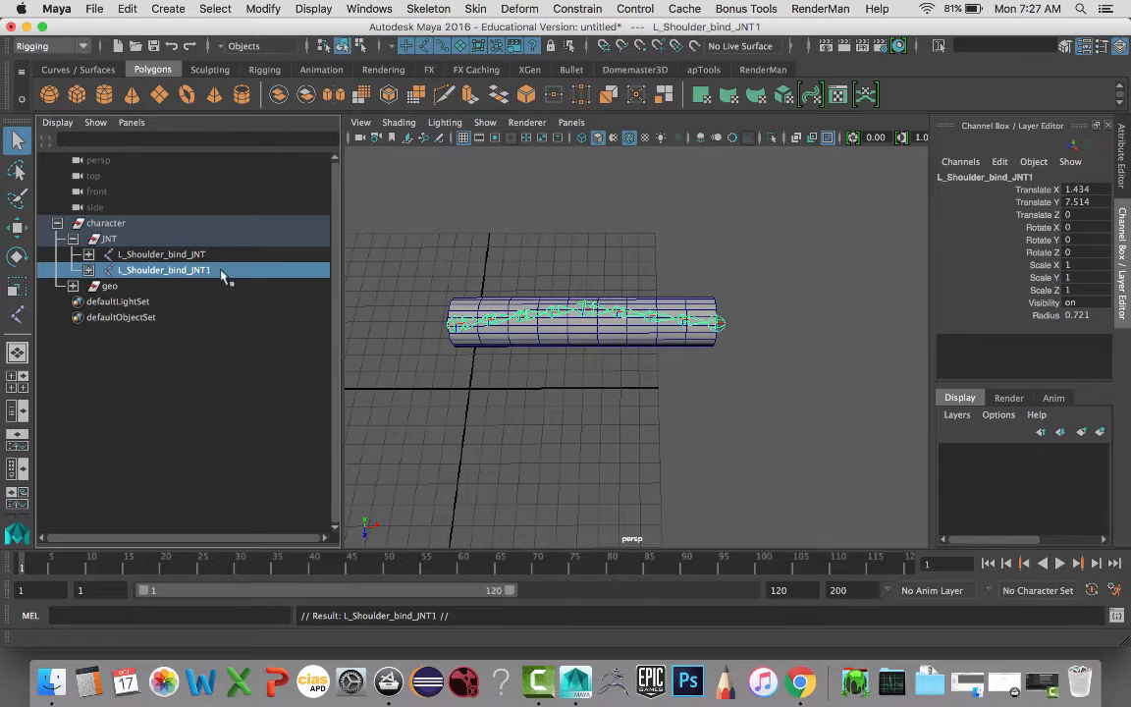
double_click(208, 271)
left_click(216, 271)
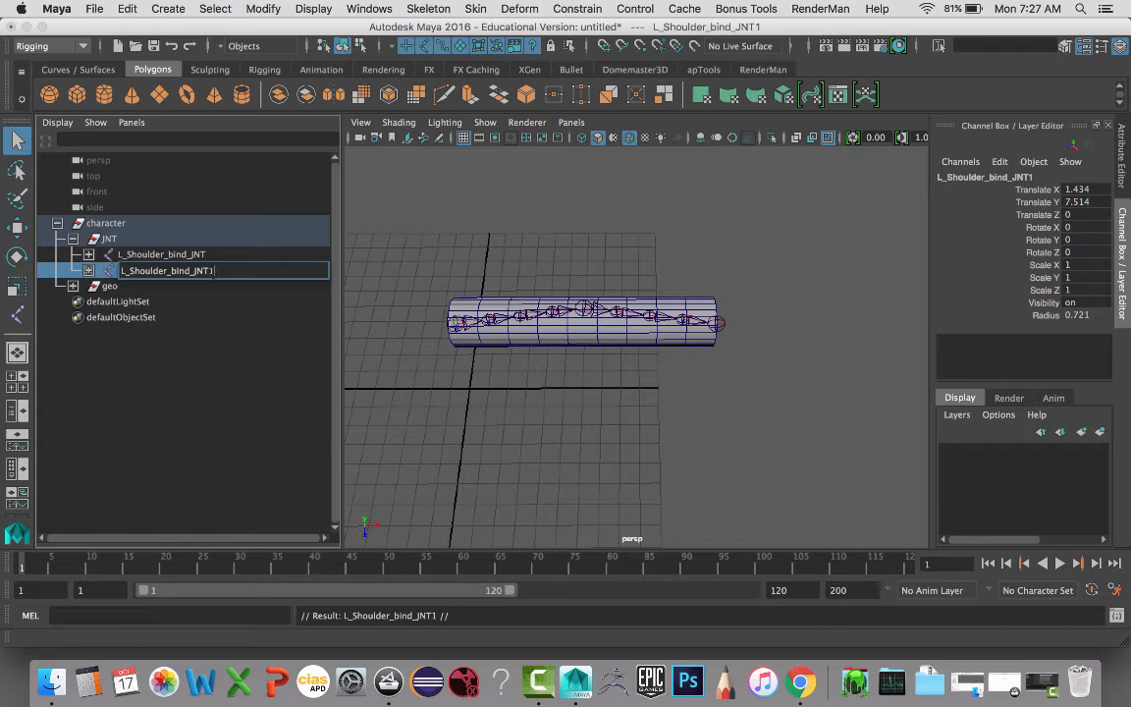
key("Return")
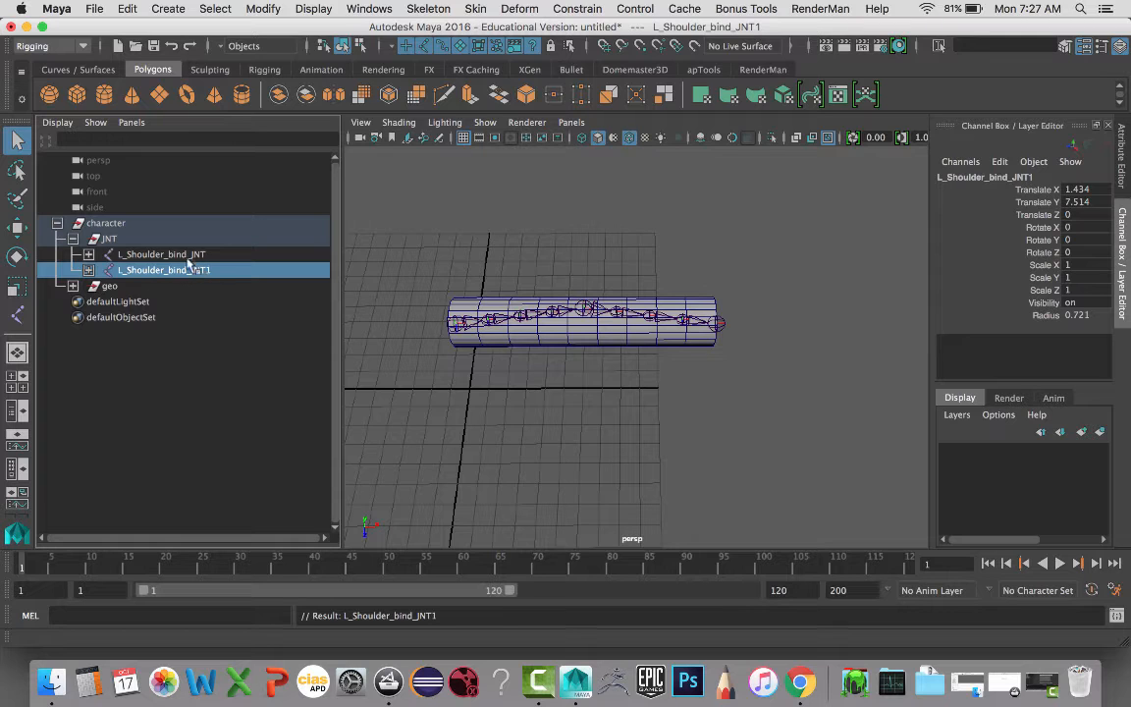
Step: Replace _bind_JNT with _animation_IK_JNT in all joint names of the duplicated shoulder chain, using Search and Replace Names on the hierarchy
left_click(89, 271, "shift")
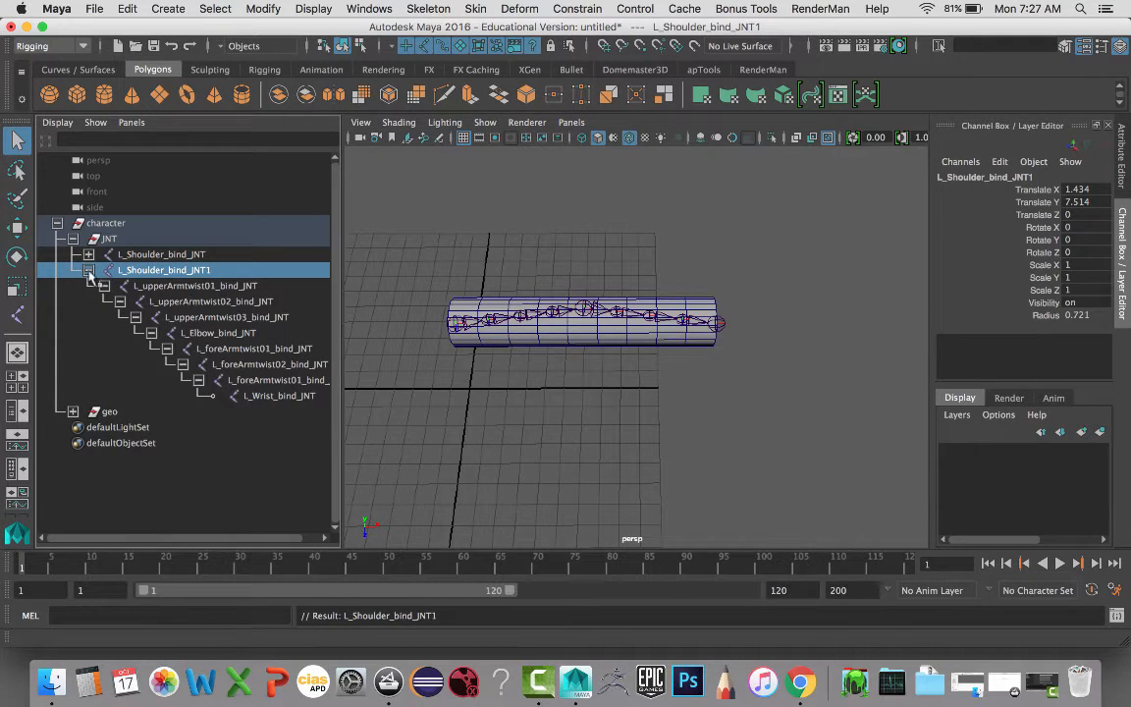
left_click(88, 271)
left_click(263, 9)
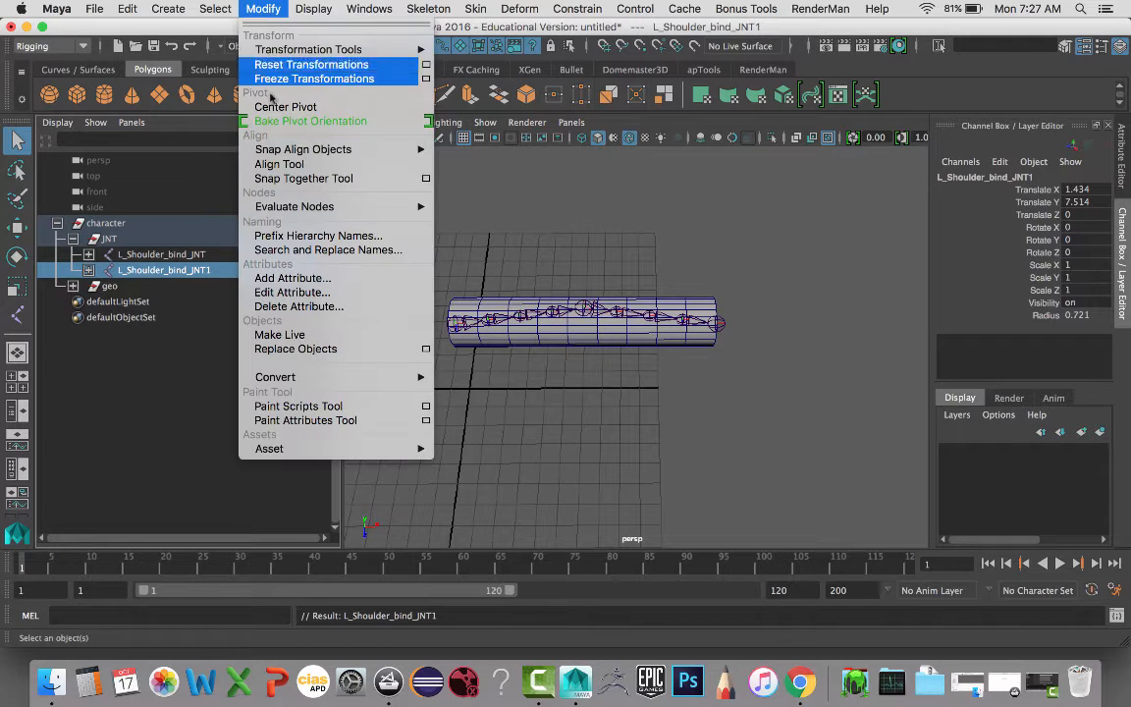
left_click(321, 252)
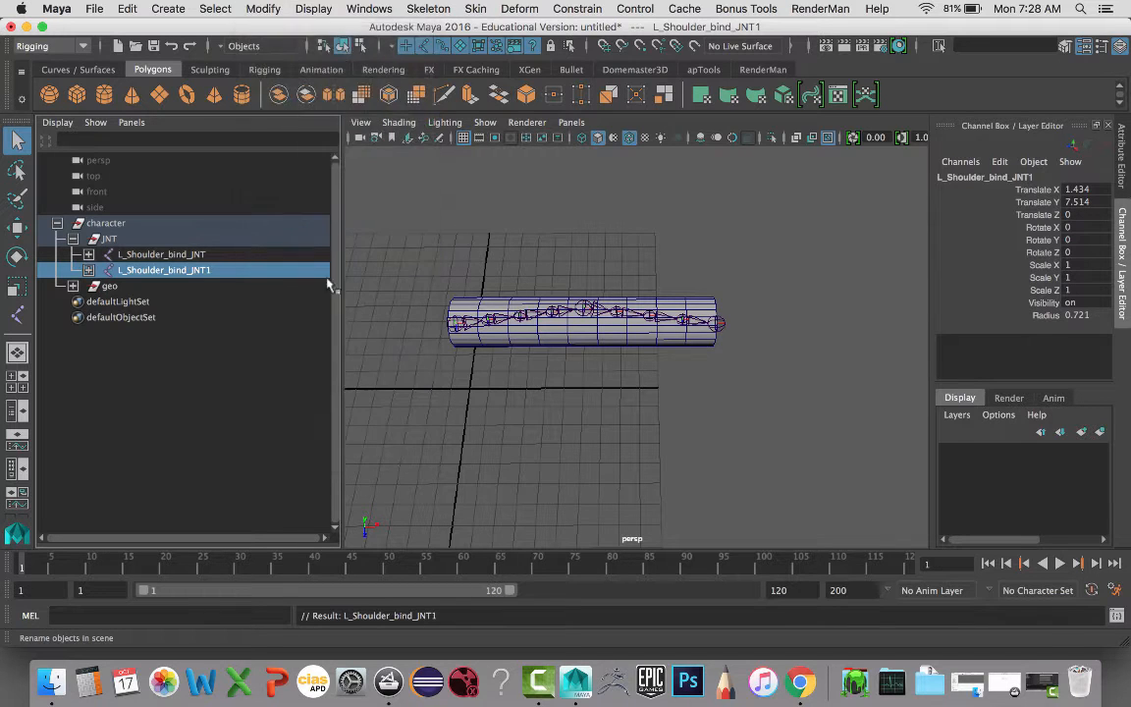
double_click(797, 337)
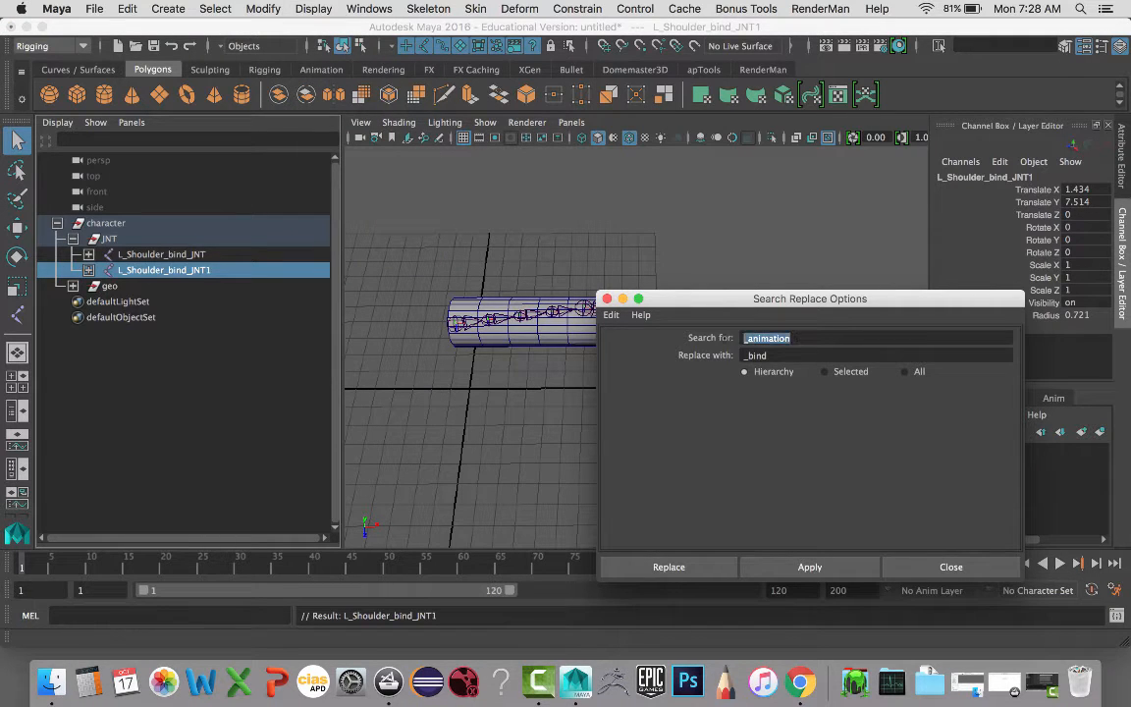
type("_bind_JNT")
key("Tab")
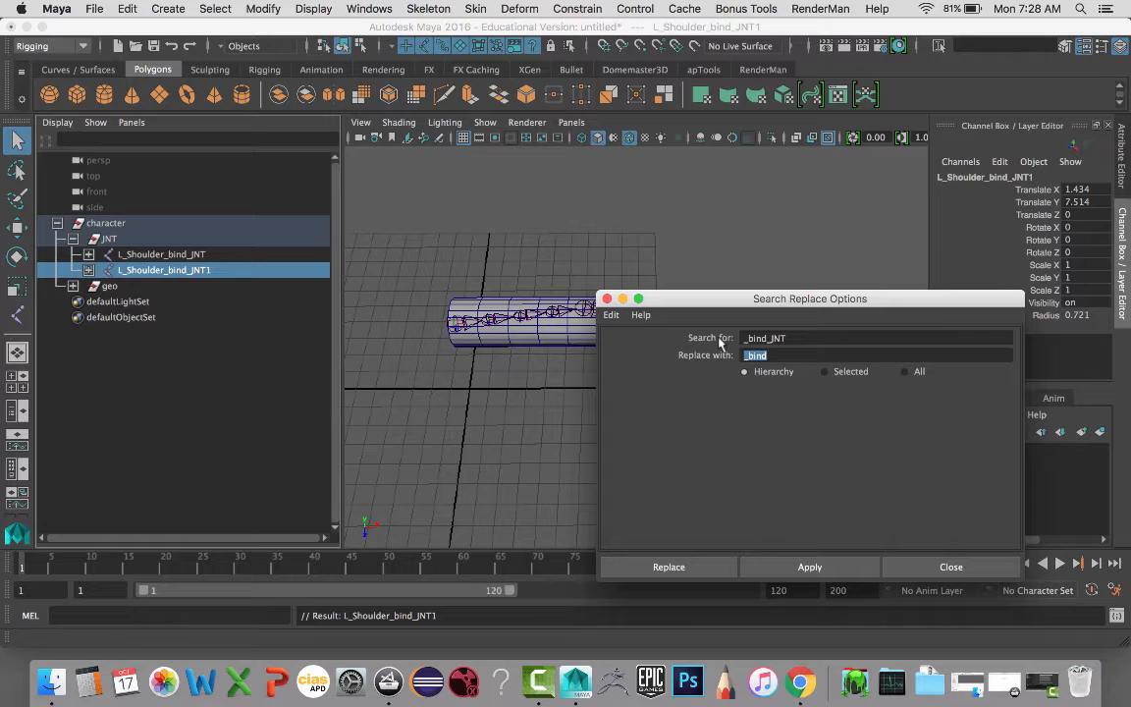
type("_IK_JNT")
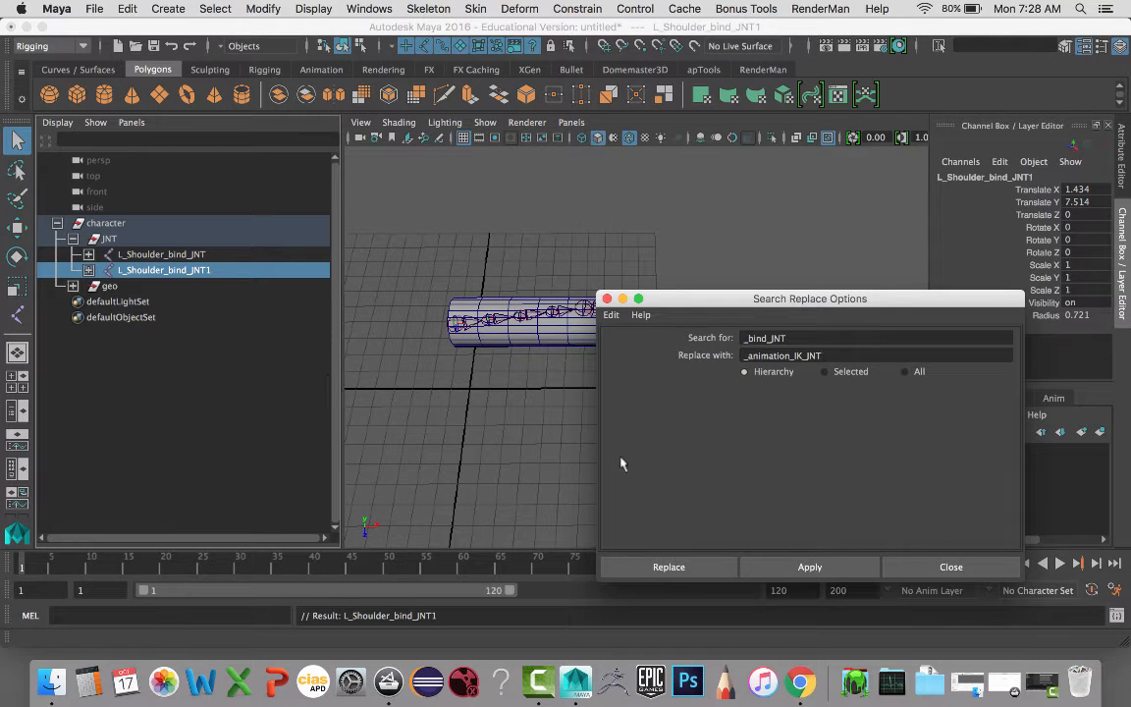
left_click(837, 574)
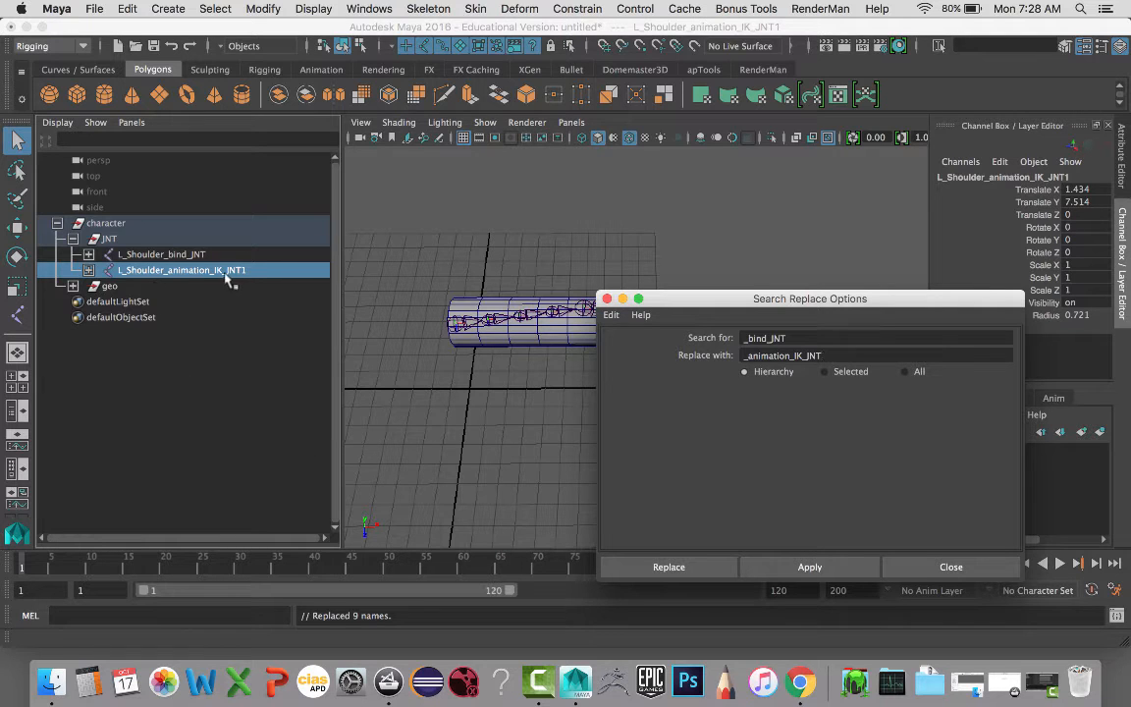
Step: Rename the duplicated chain's root joint as L_Shoulder_animation_IK_JNT and close the search and replace options
left_click(88, 270, "shift")
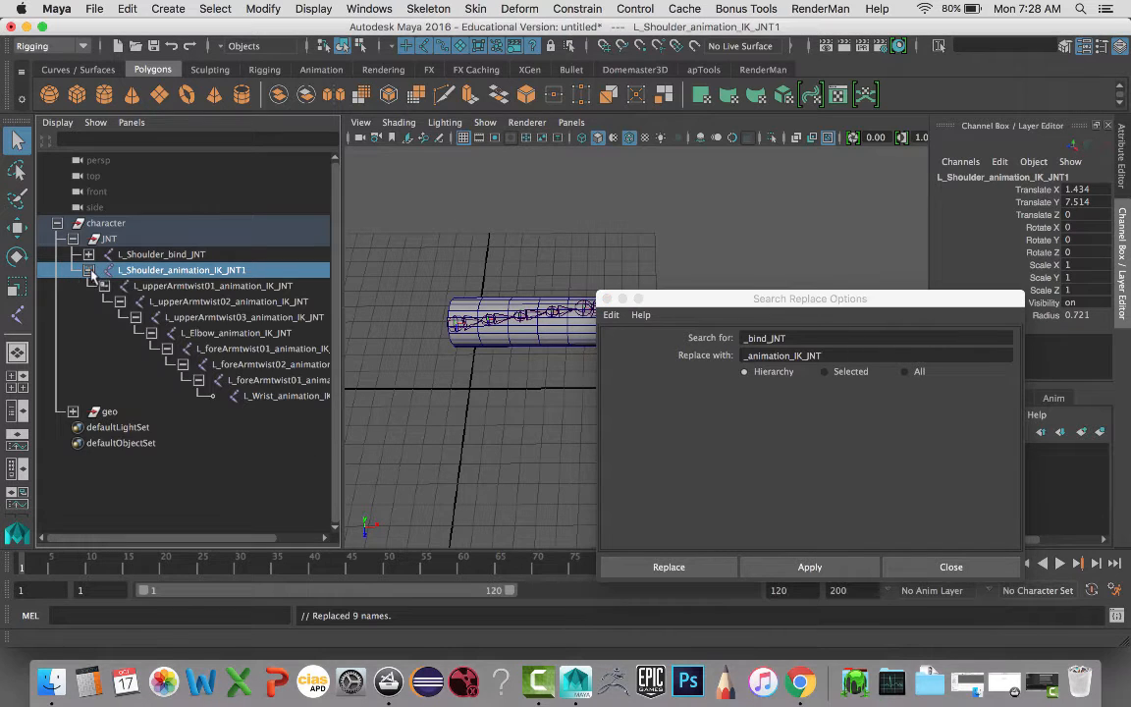
double_click(257, 272)
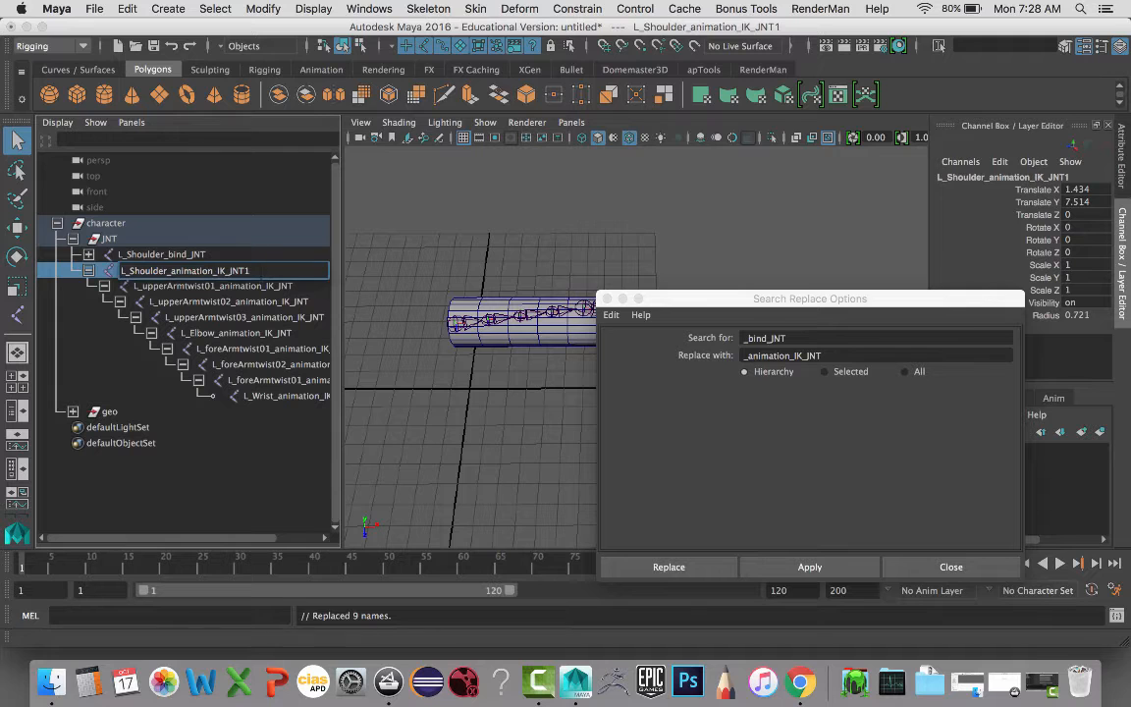
key("BackSpace")
key("Return")
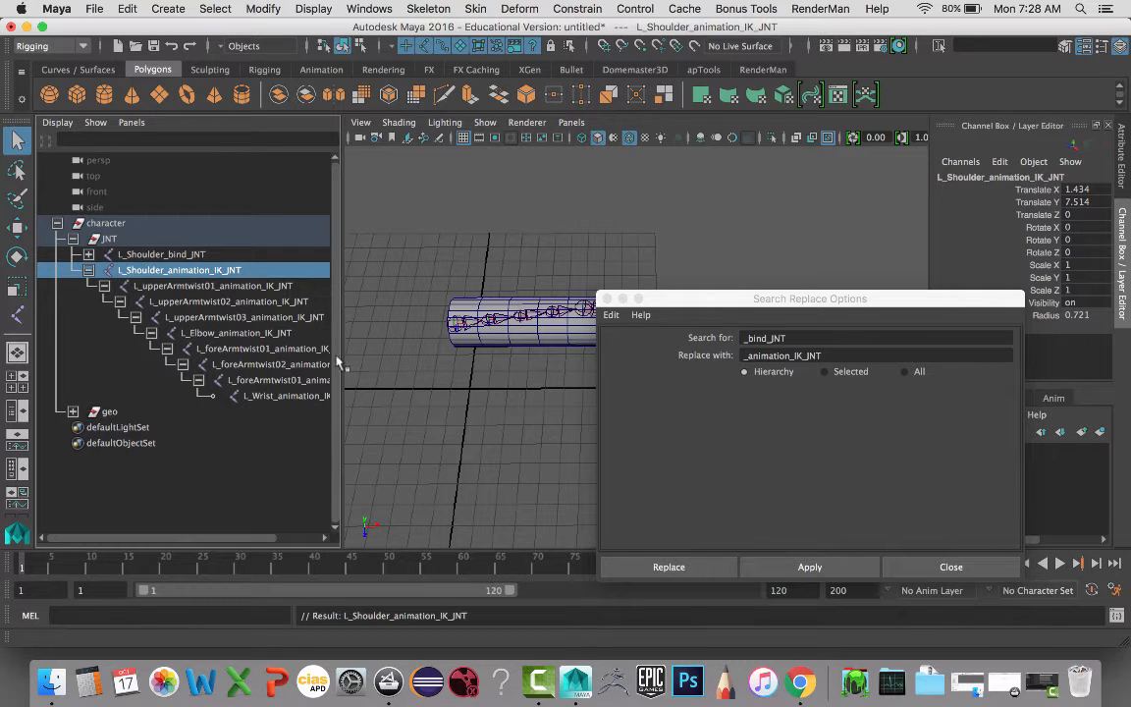
left_click_drag(339, 371, 408, 371)
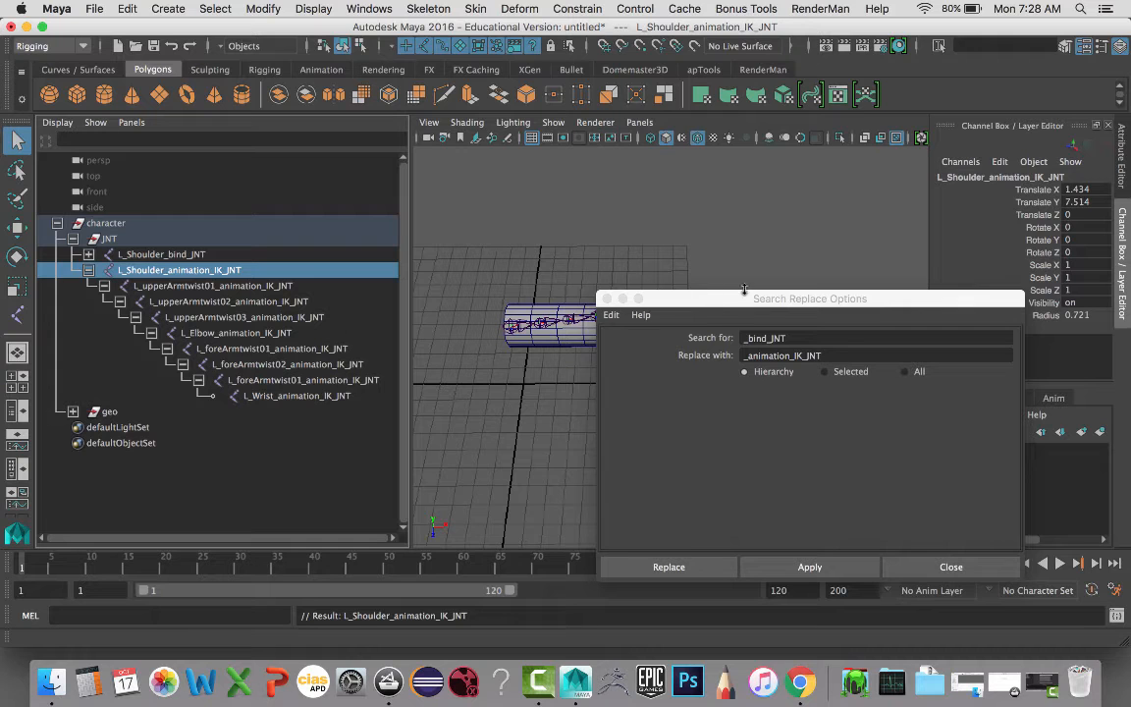
left_click(606, 297)
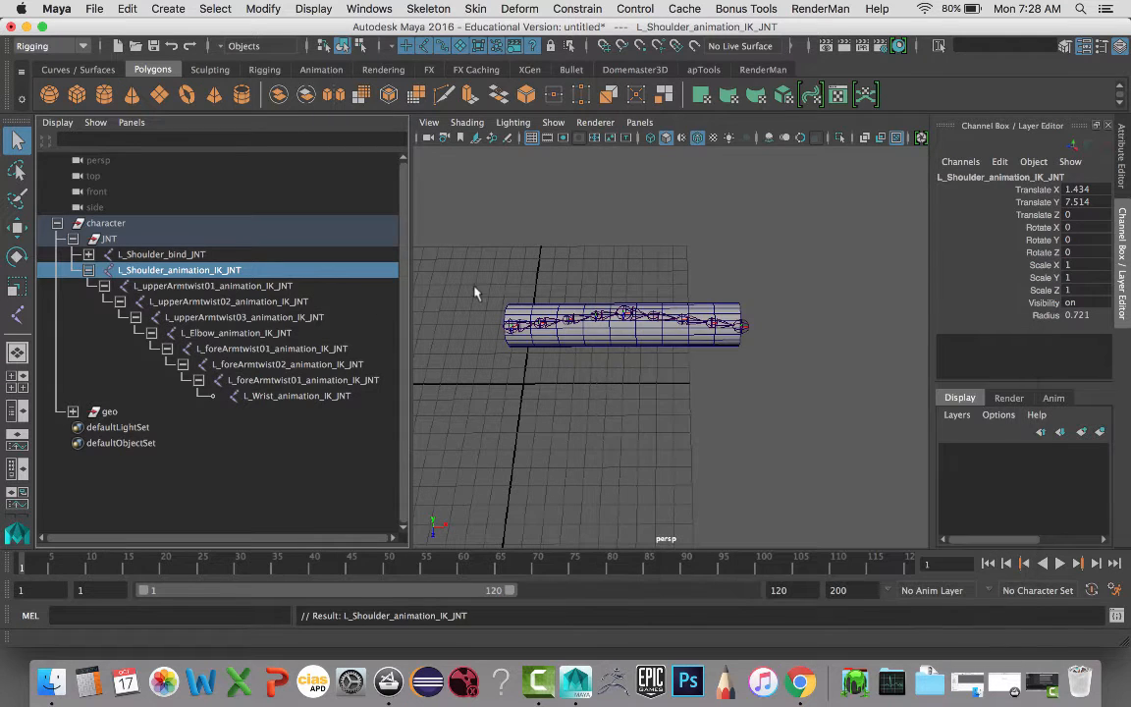
left_click_drag(404, 227, 331, 221)
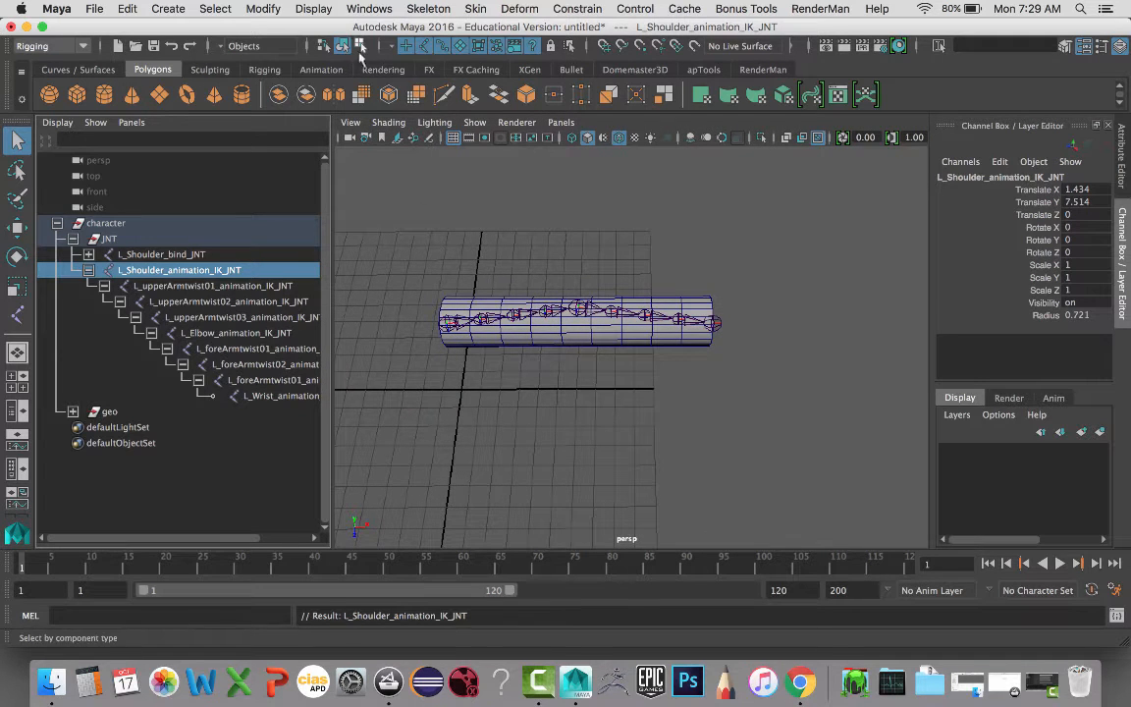
left_click(402, 194)
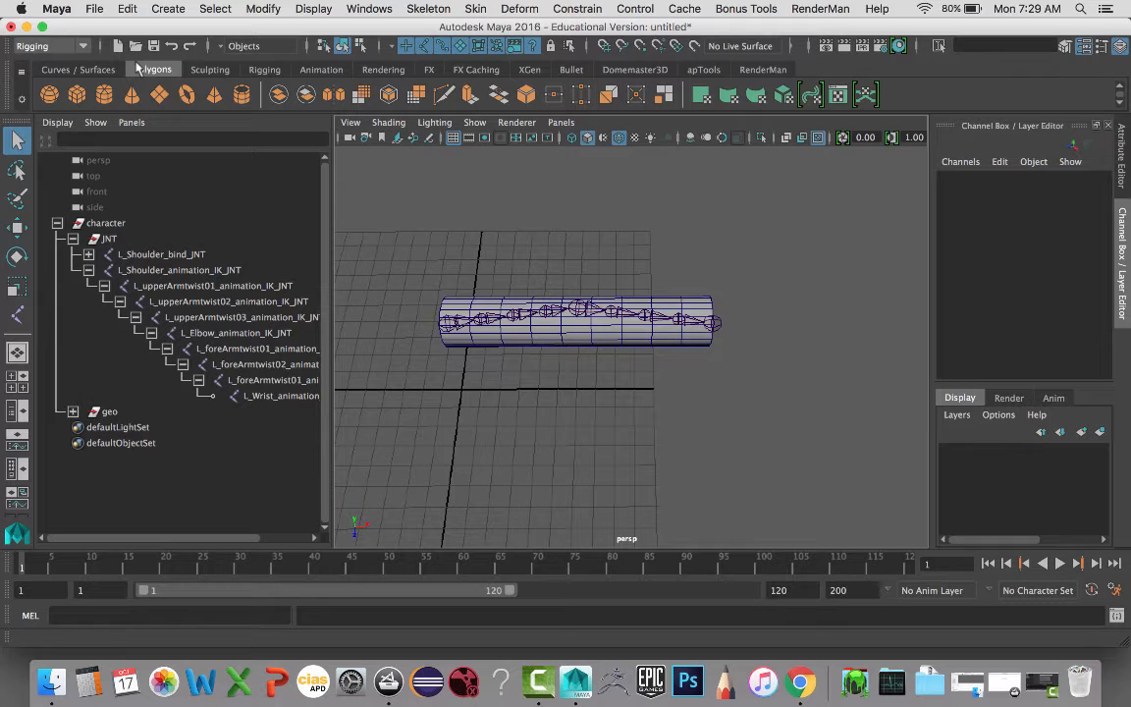
left_click(437, 9)
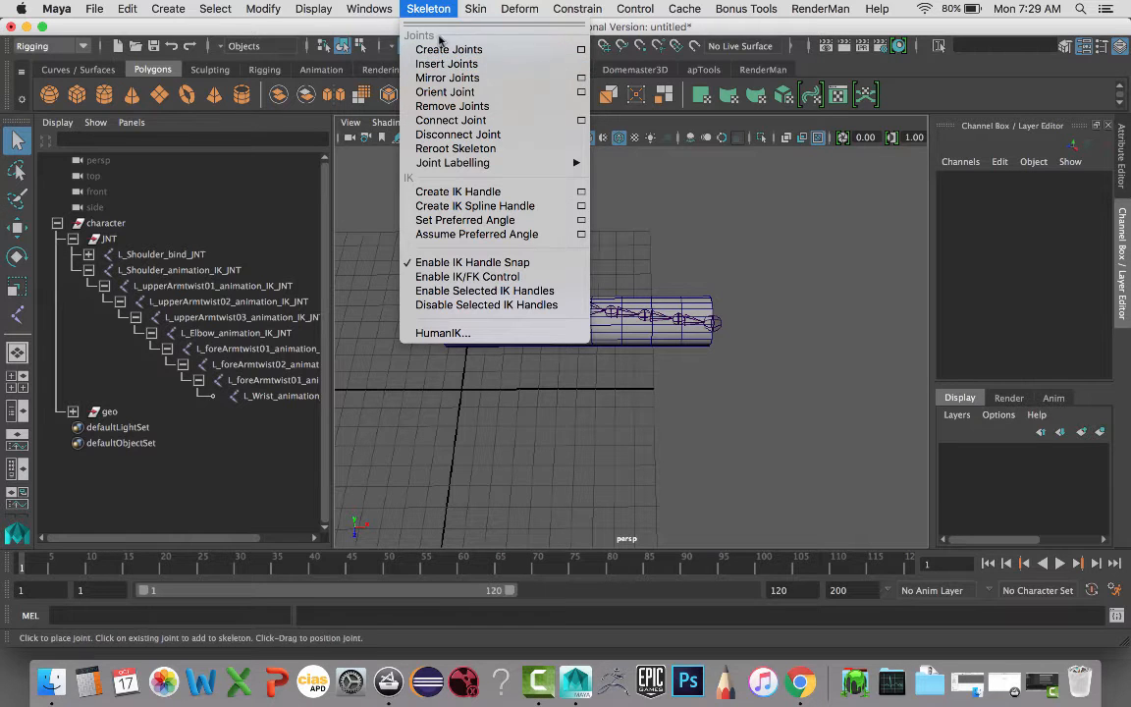
left_click(466, 193)
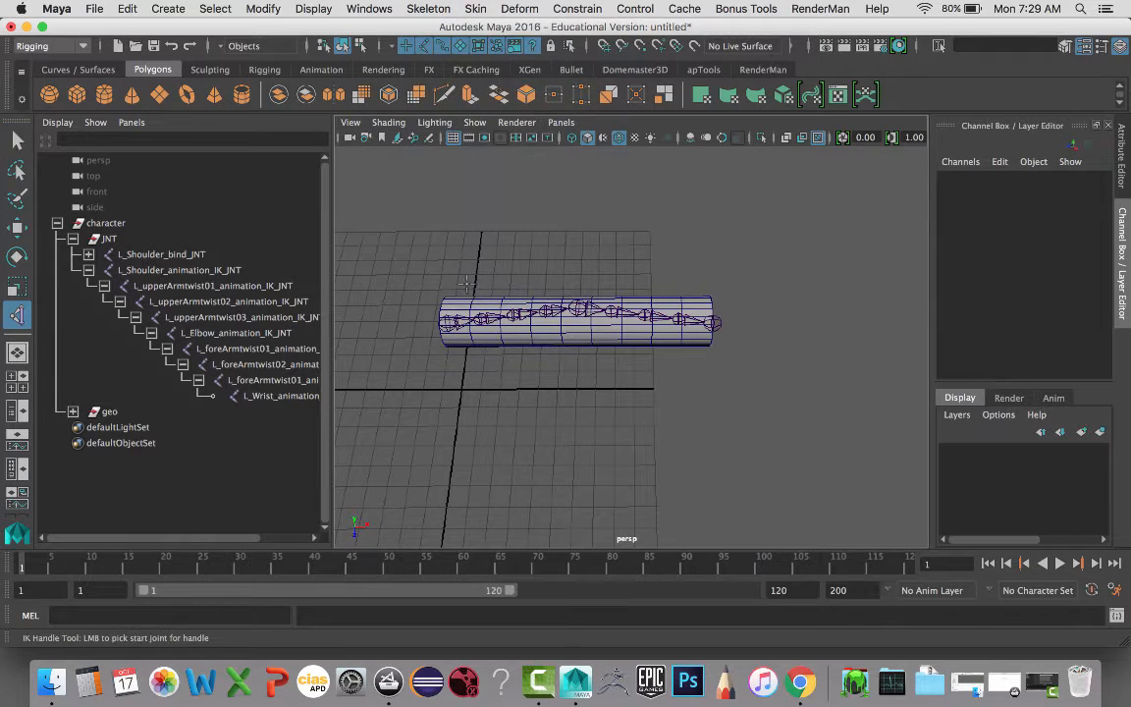
left_click(452, 327)
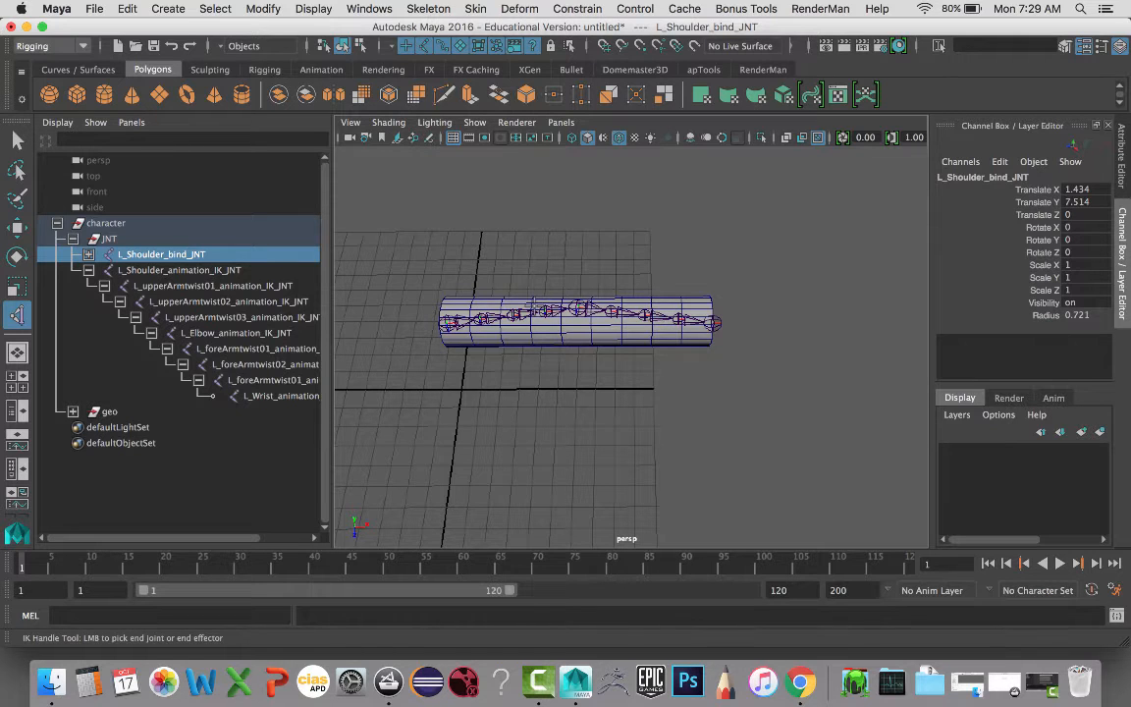
Step: Hide the L_Shoulder_bind_JNT chain by setting its Visibility to off
double_click(127, 254)
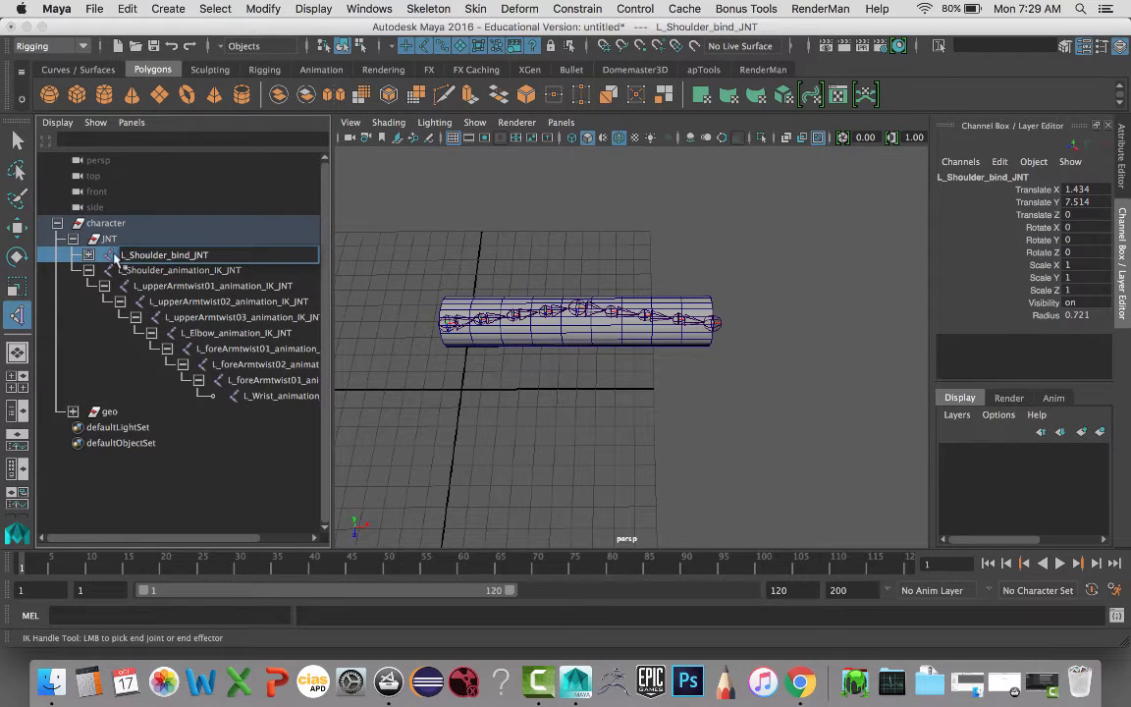
key("Return")
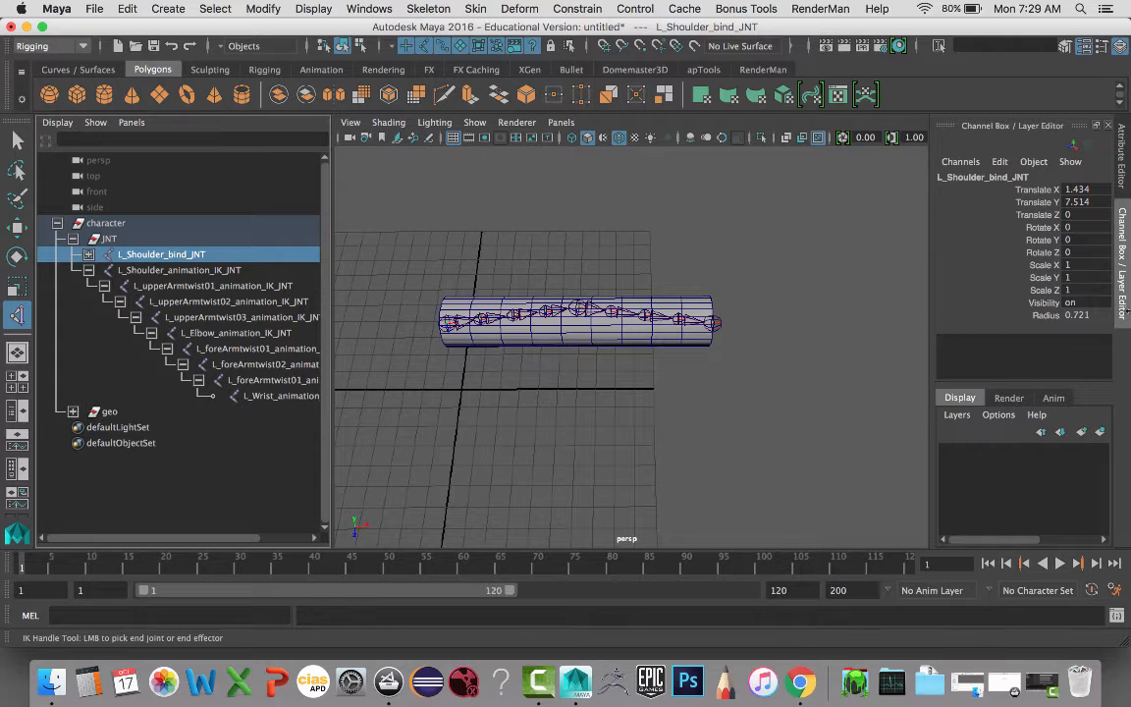
left_click(1072, 302)
type("0")
key("Return")
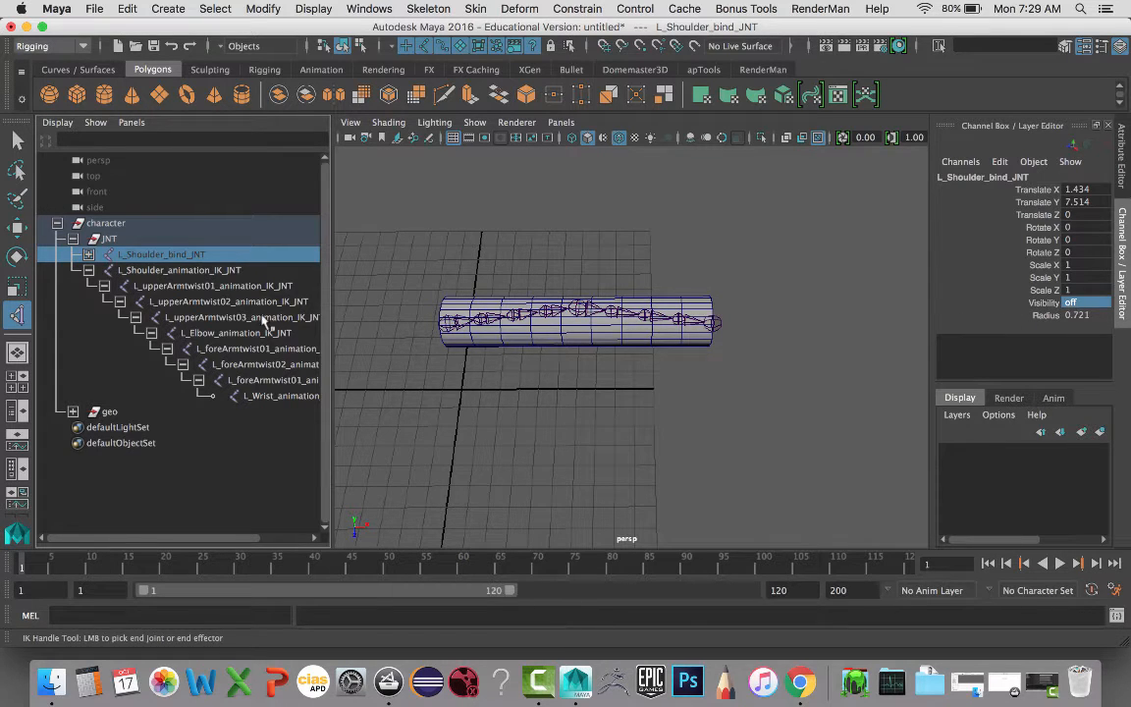
left_click(89, 255)
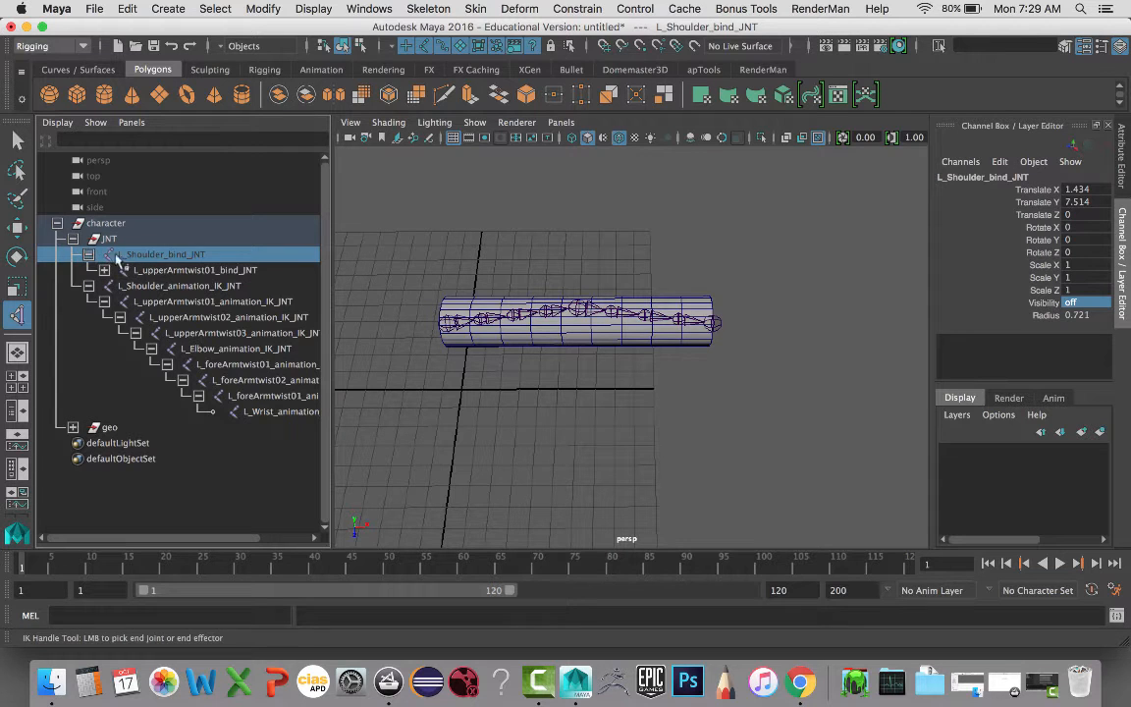
left_click(89, 254)
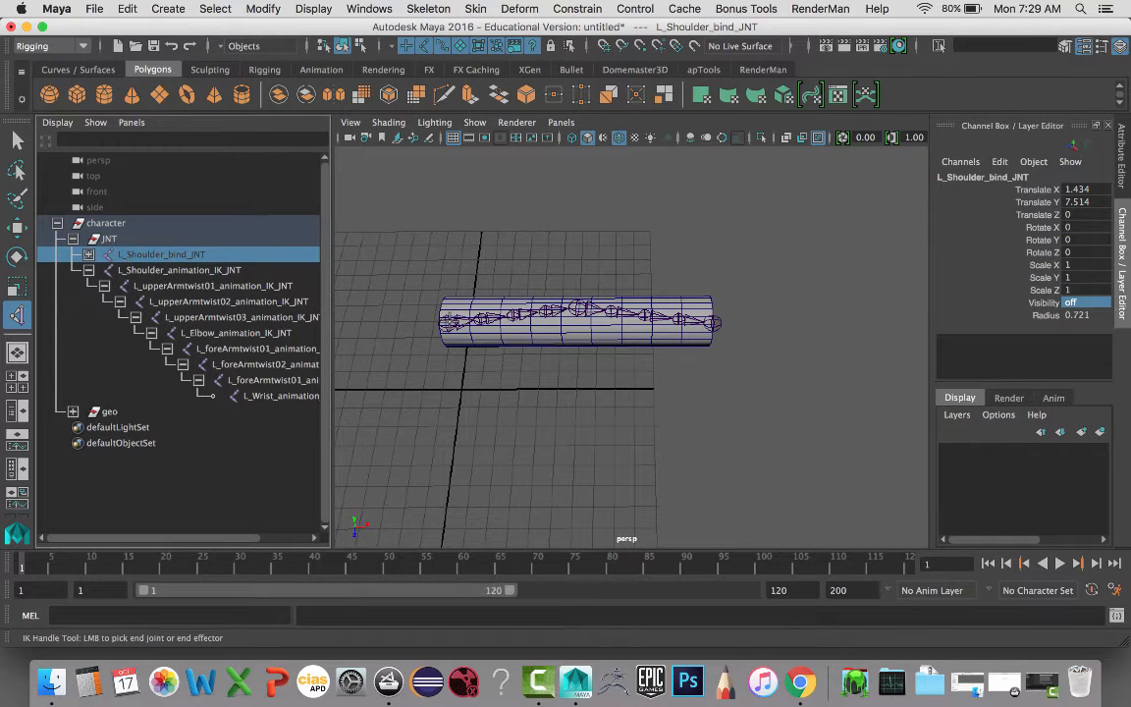
Step: Create an IK handle on the animation IK chain from L_Shoulder_animation_IK_JNT to the wrist joint
left_click(196, 269)
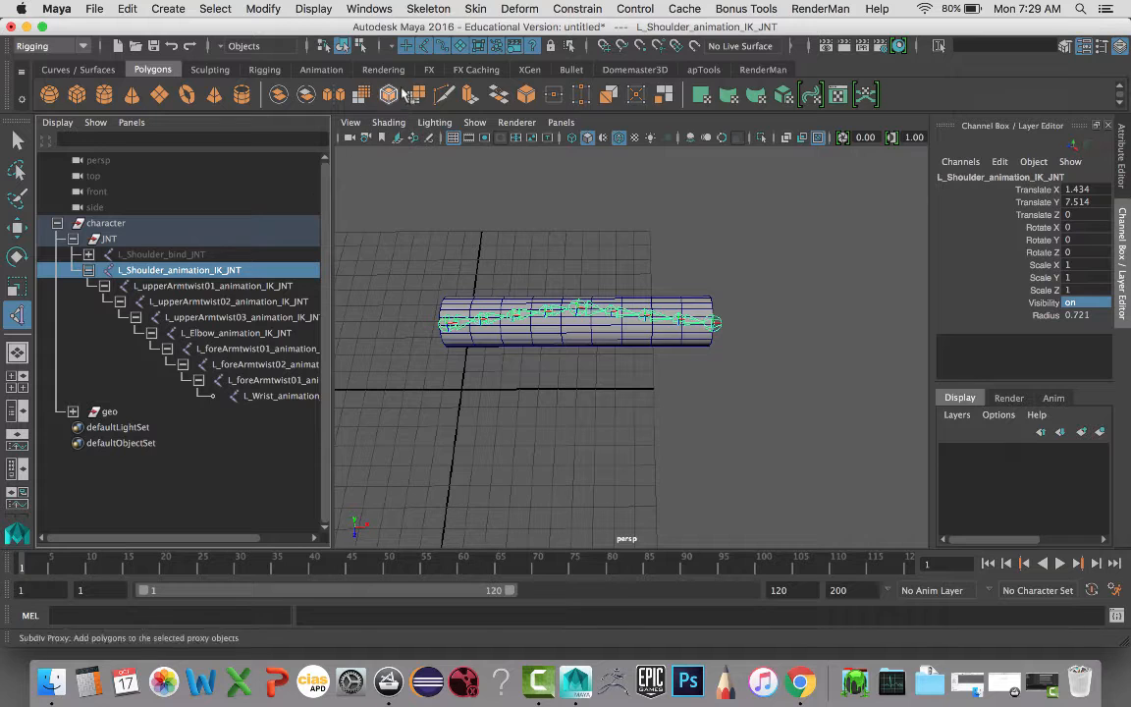
left_click(430, 10)
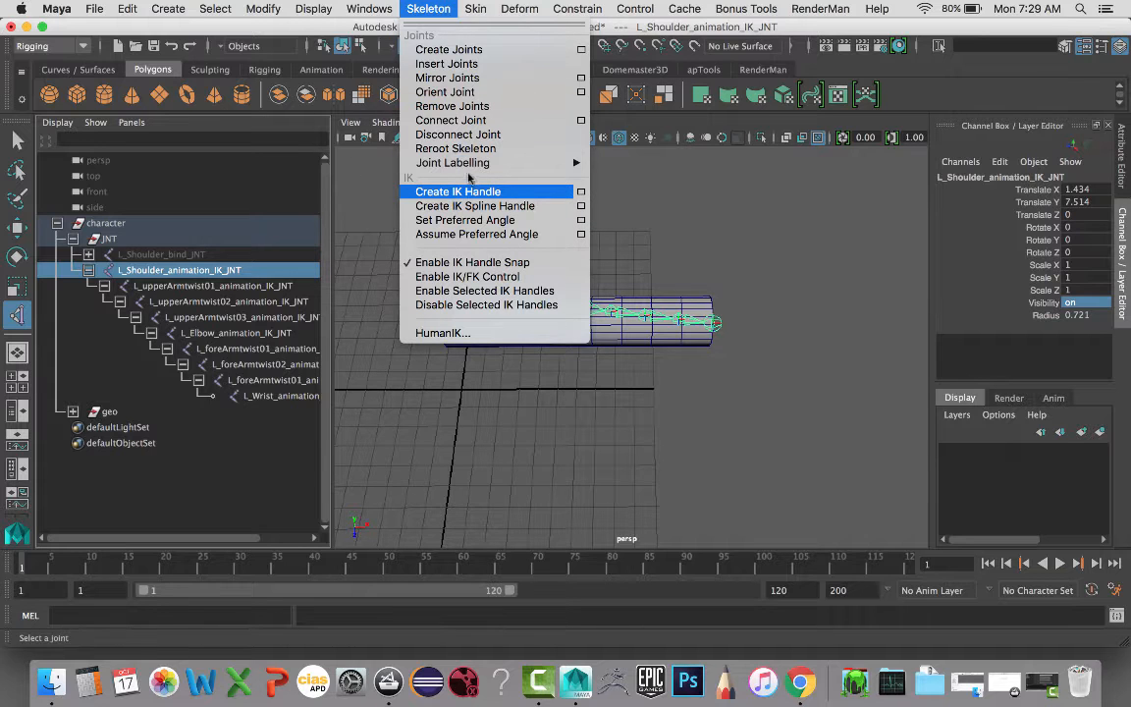
left_click(432, 192)
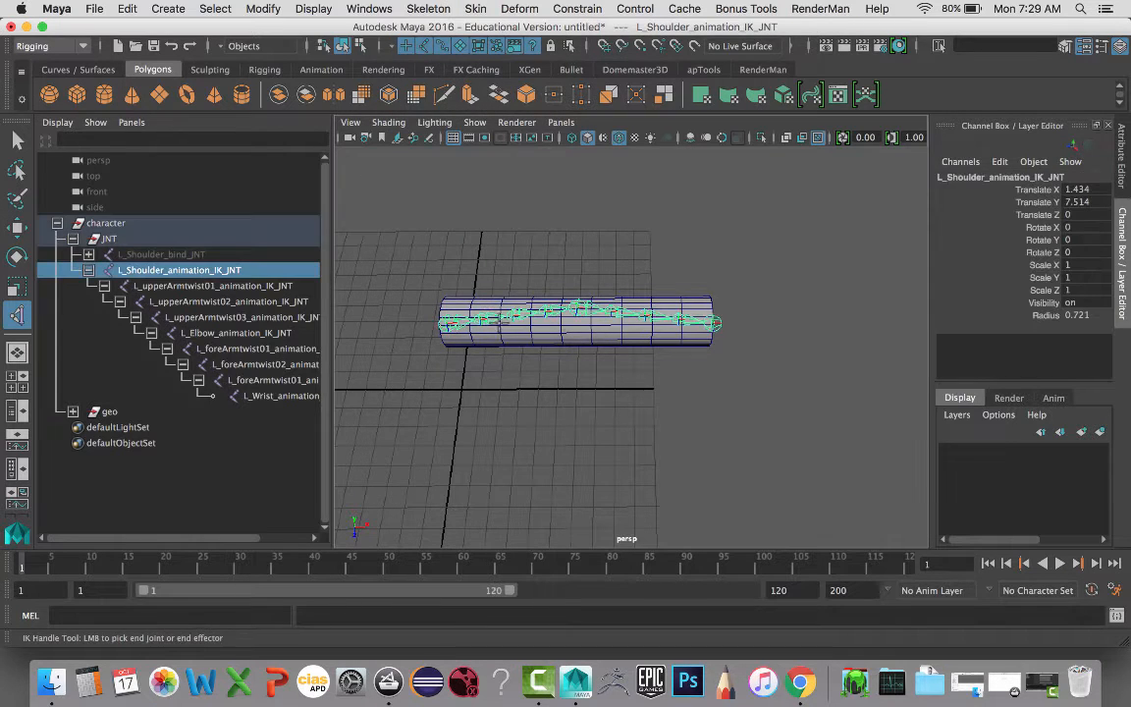
left_click(714, 324)
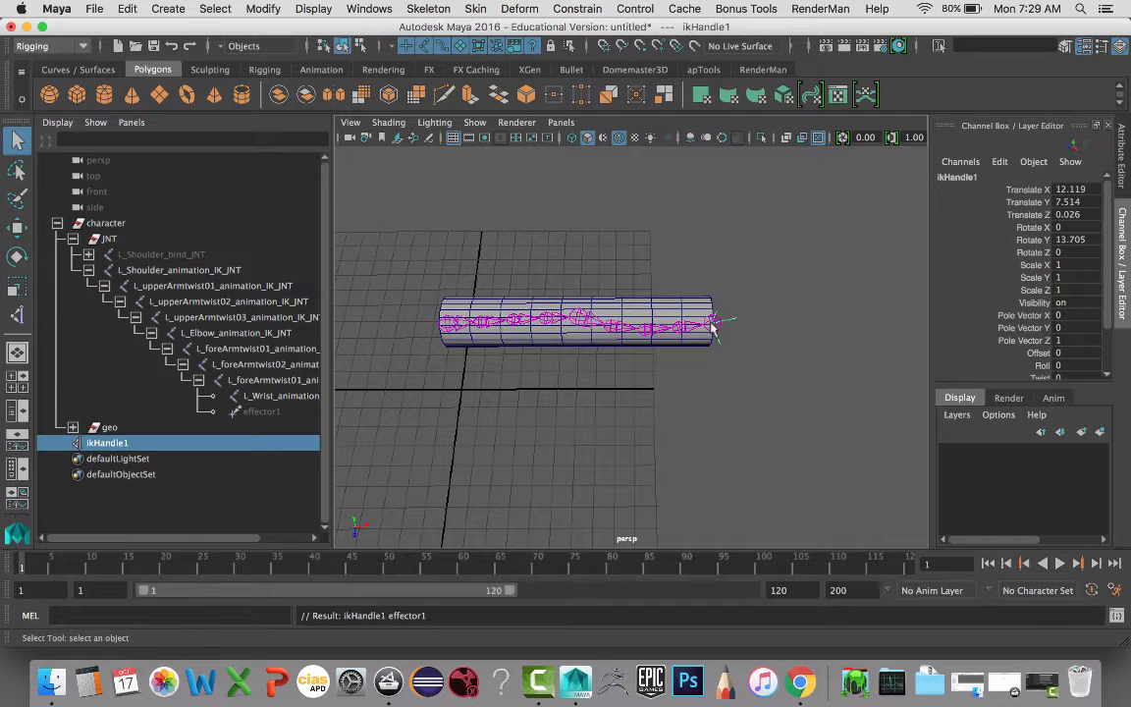
Step: Test the arm bend by moving the IK handle toward the shoulder, and undo both the move and the handle's creation
left_click_drag(641, 367, 639, 384, "alt")
key("w")
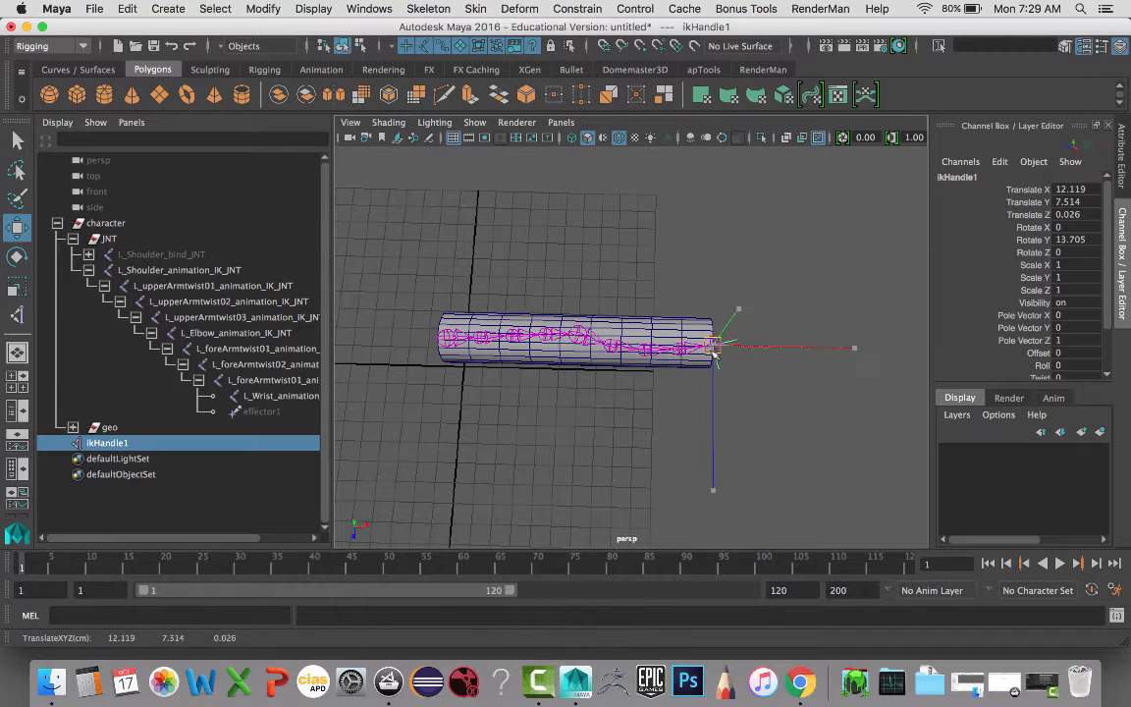
left_click_drag(713, 351, 520, 365)
key("z")
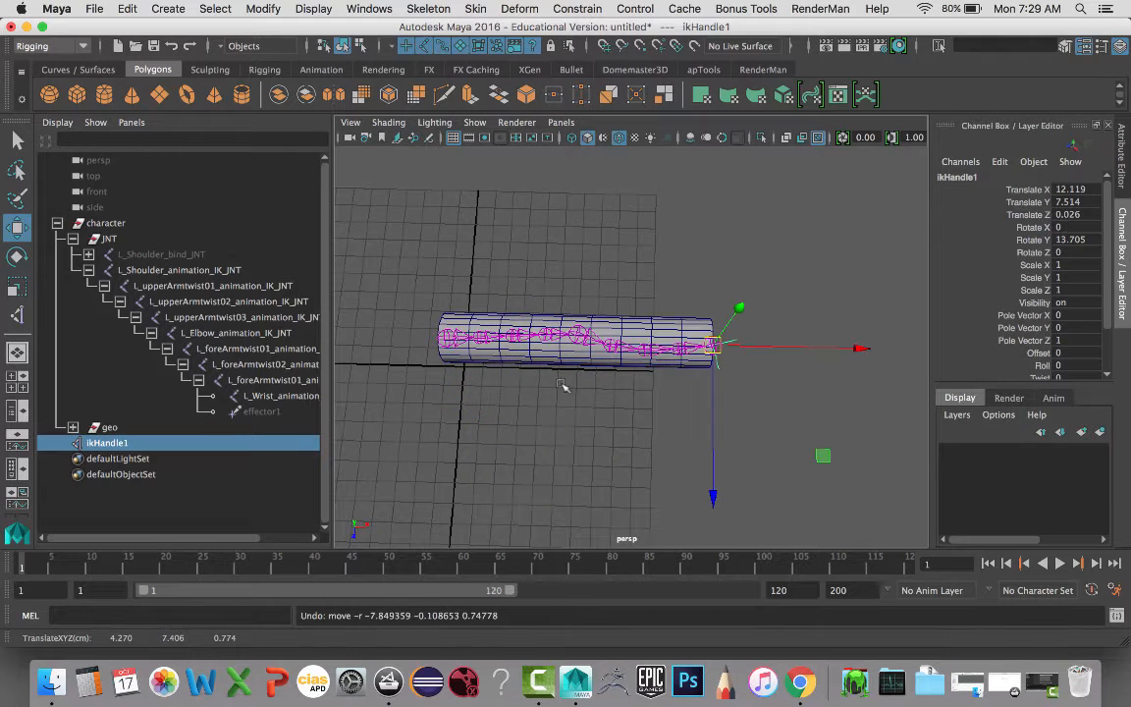
key("z")
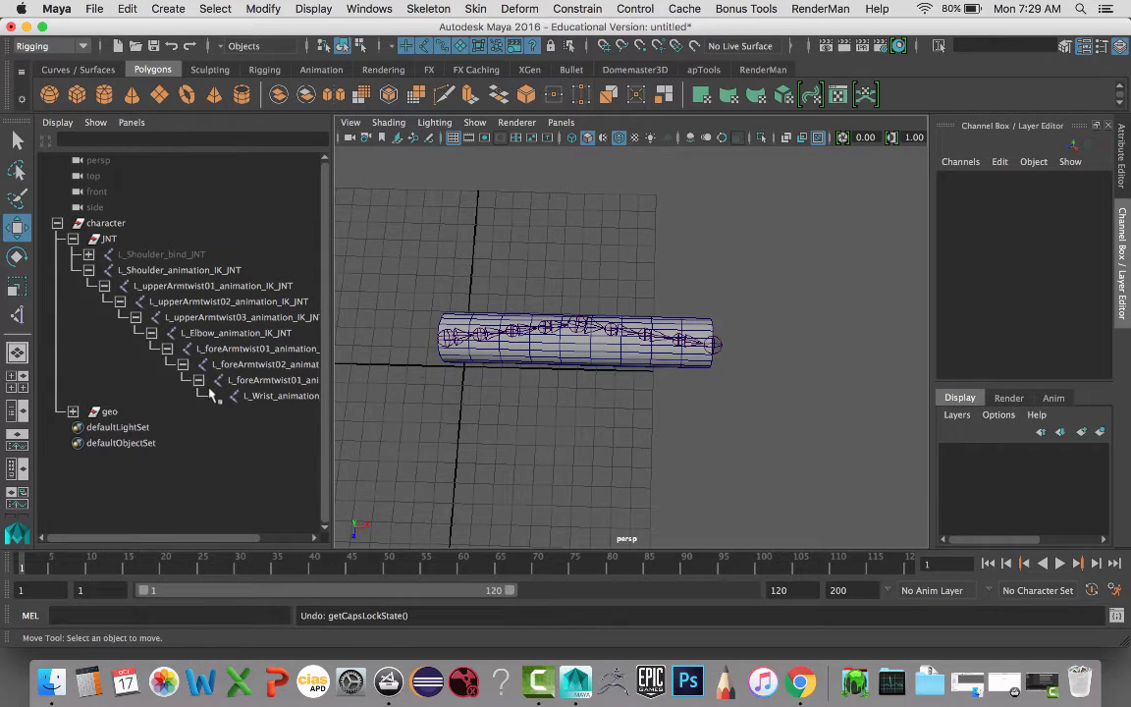
Step: Try unparenting L_upperArmtwist01, 02 and 03_animation_IK_JNT from the chain, and undo the unparenting
left_click(180, 286)
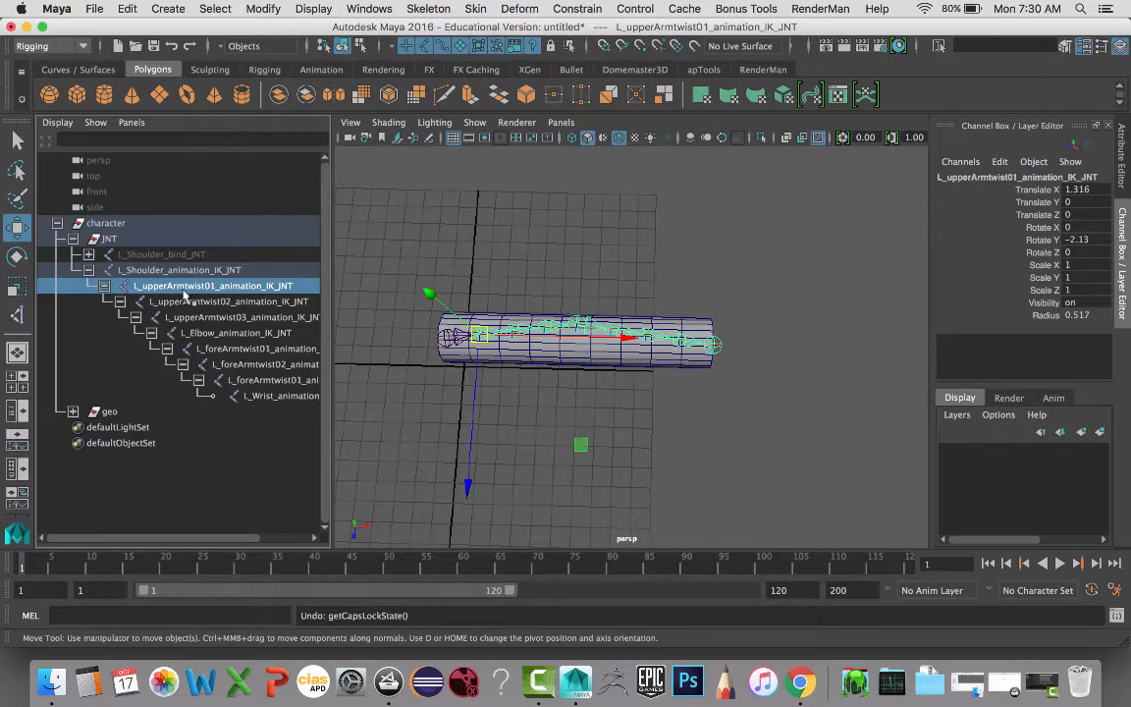
left_click(212, 318, "shift")
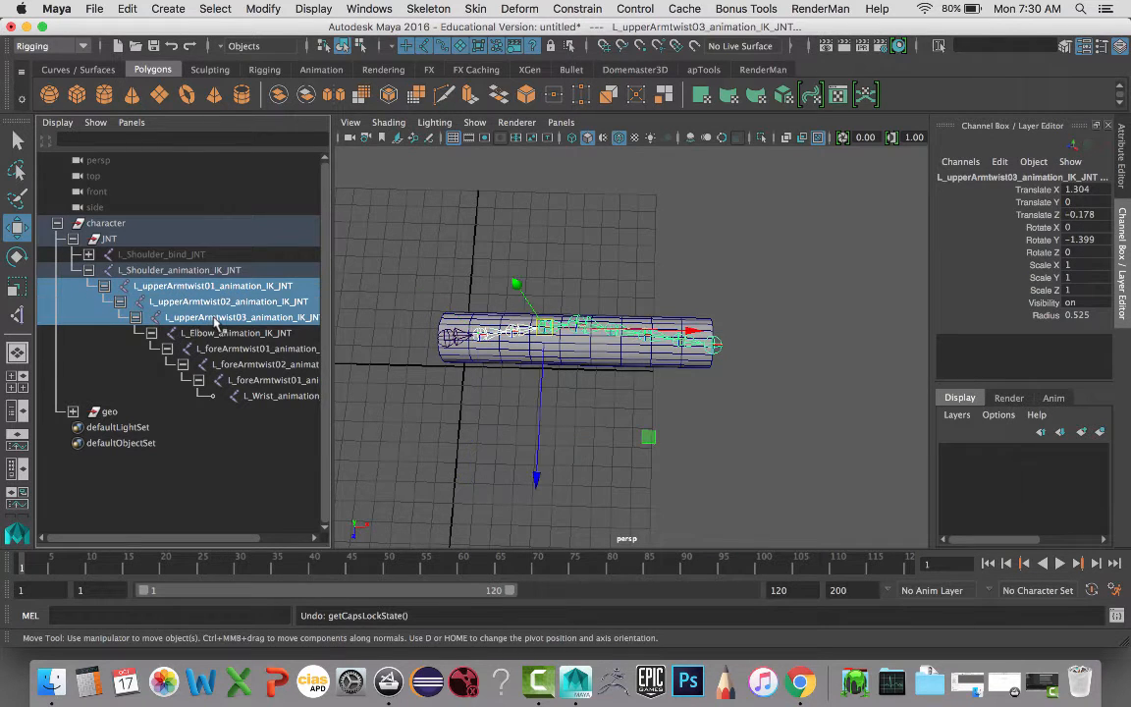
key("shift+p")
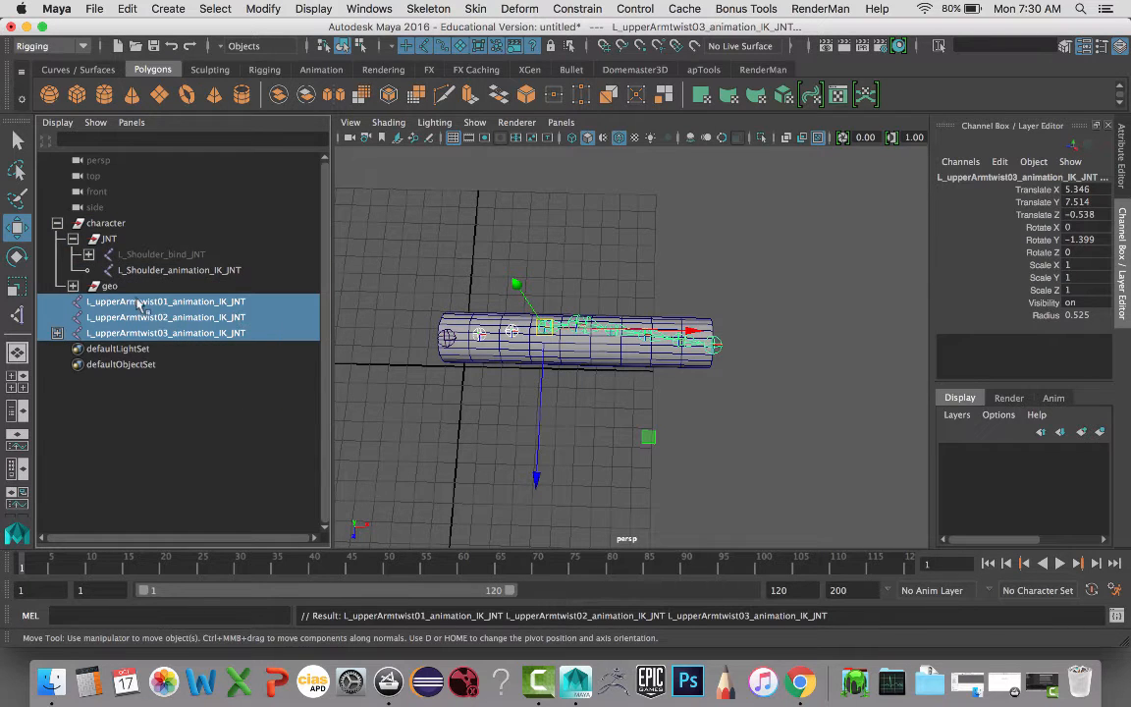
key("ctrl+z")
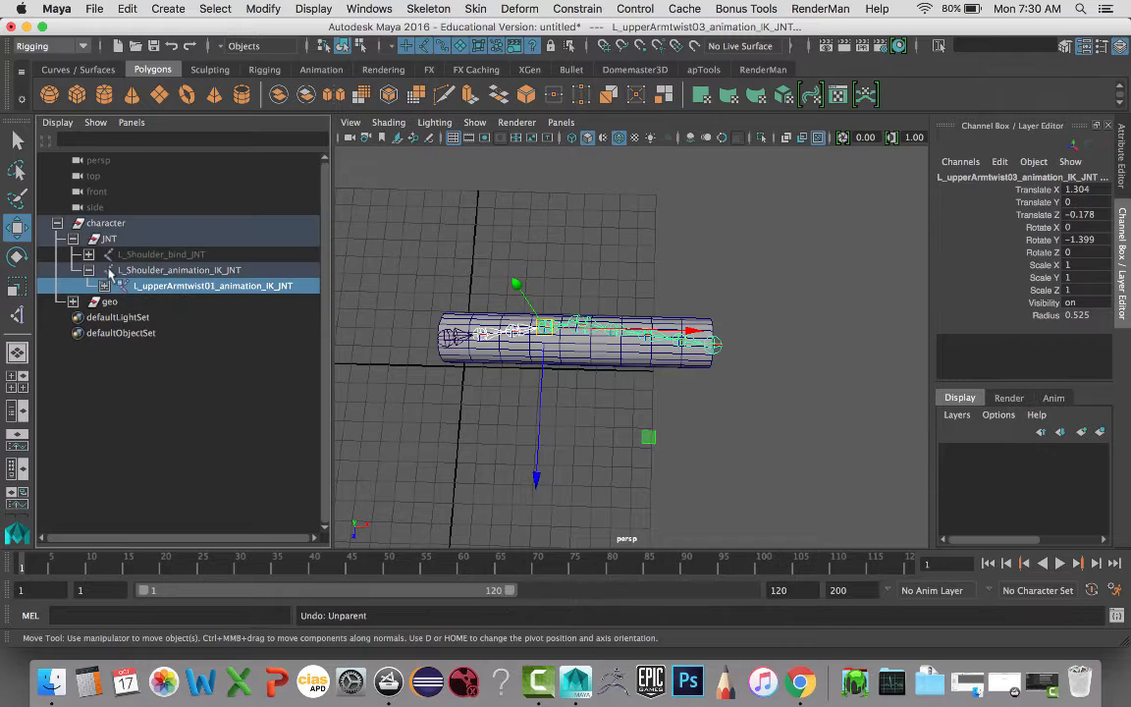
Step: Unparent every joint of the animation IK chain, from L_Shoulder_animation_IK_JNT down to L_Wrist_animation_IK_JNT
left_click(89, 271)
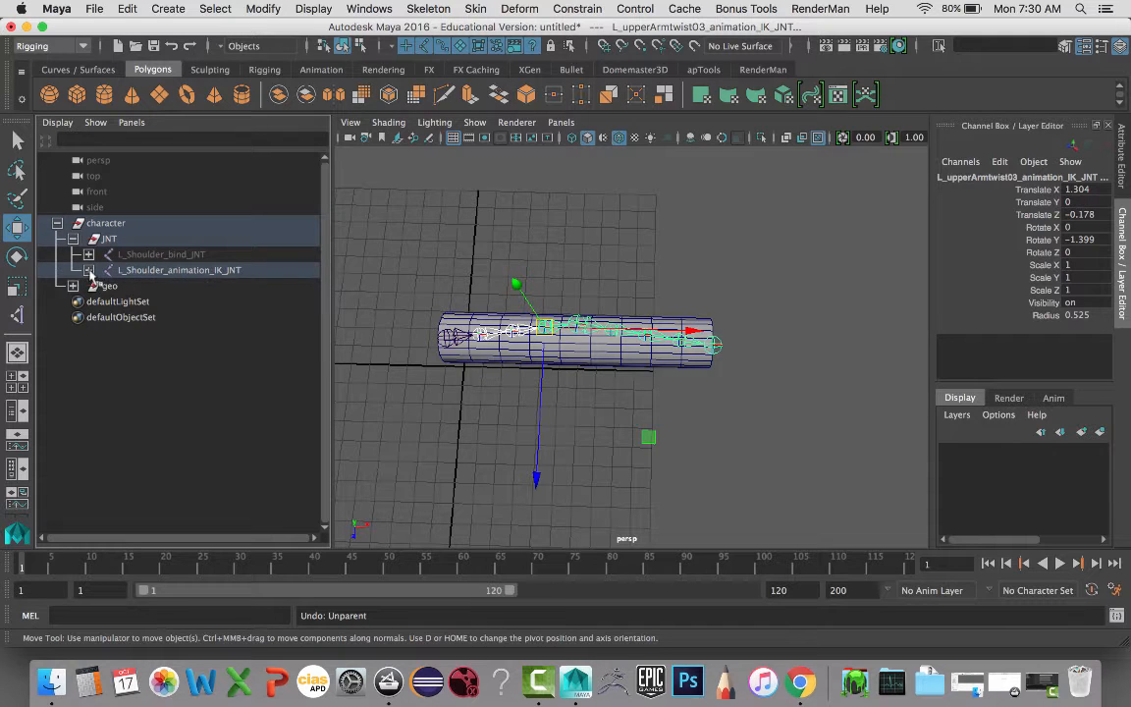
left_click(90, 270, "shift")
left_click(199, 272)
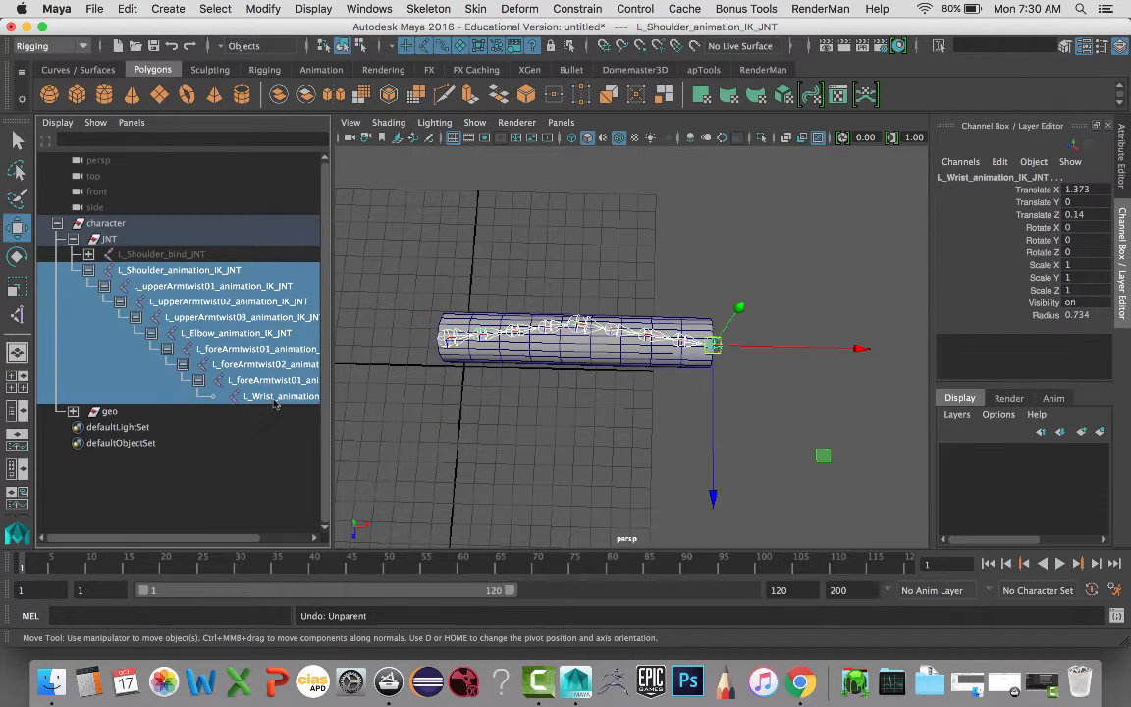
left_click(275, 397, "shift")
key("shift+p")
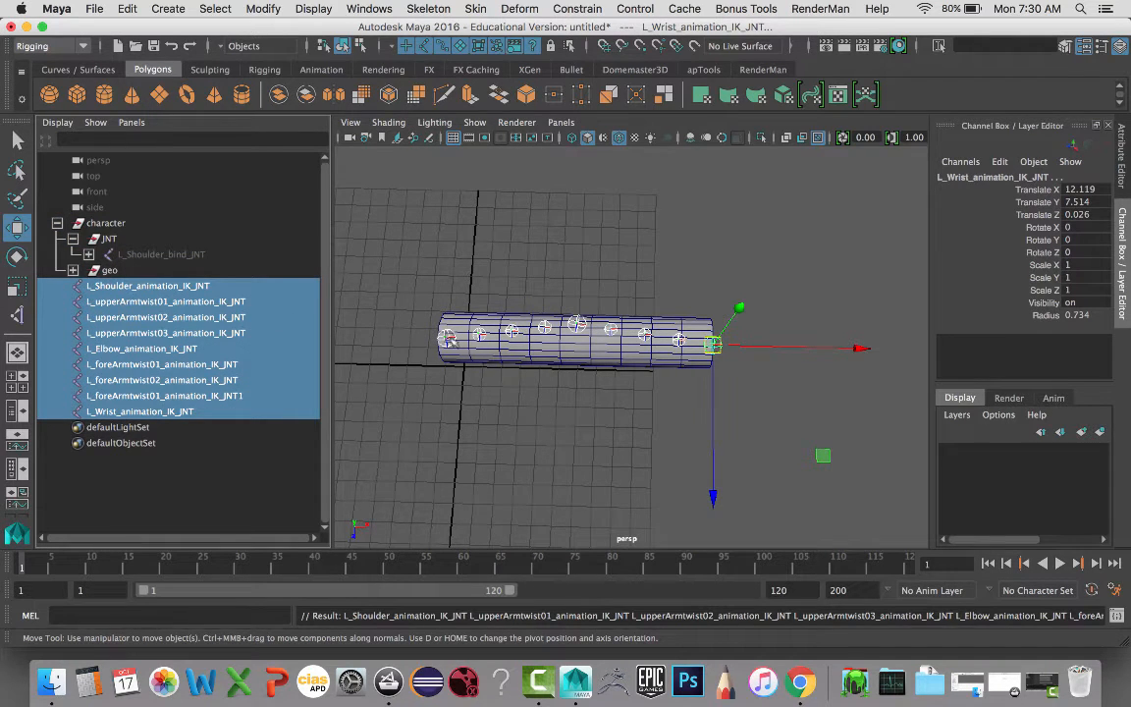
Step: Parent L_Wrist_animation_IK_JNT directly under L_Elbow_animation_IK_JNT
left_click(447, 338)
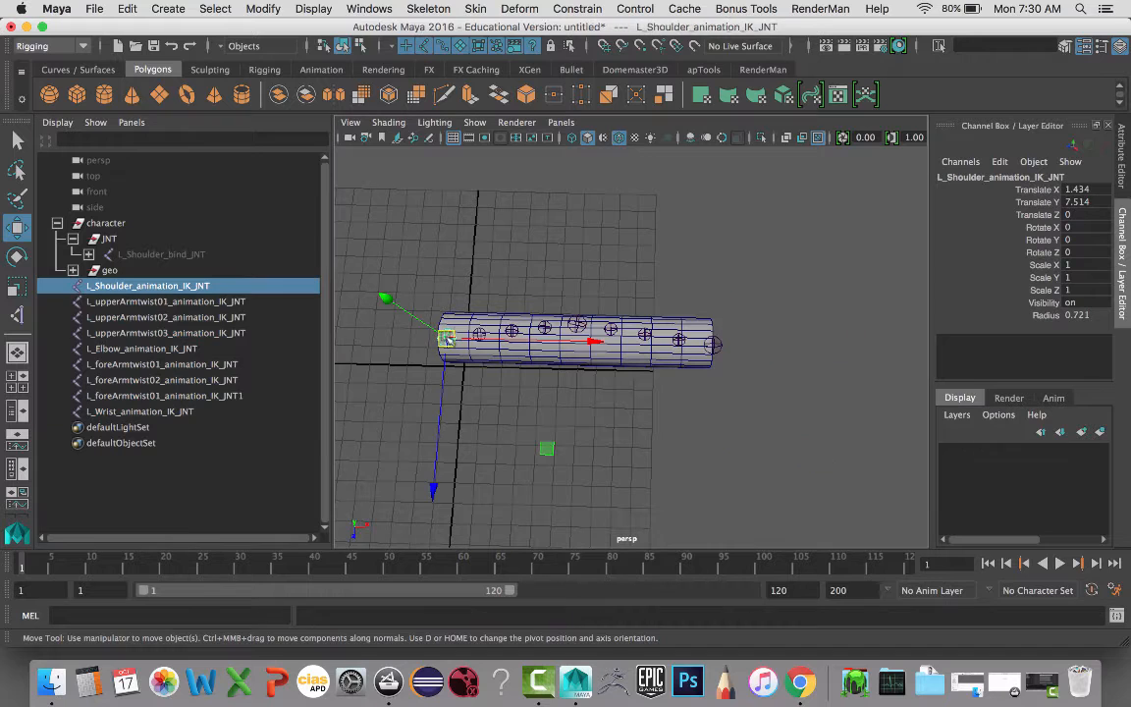
left_click(710, 344)
left_click(577, 326, "shift")
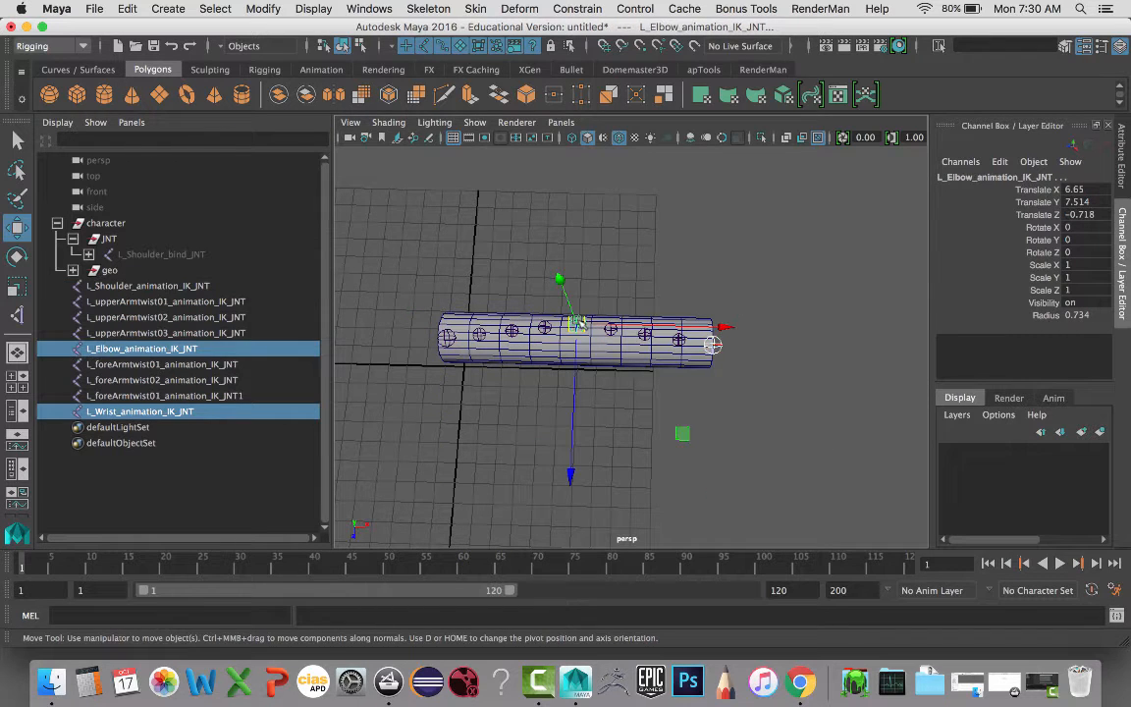
key("p")
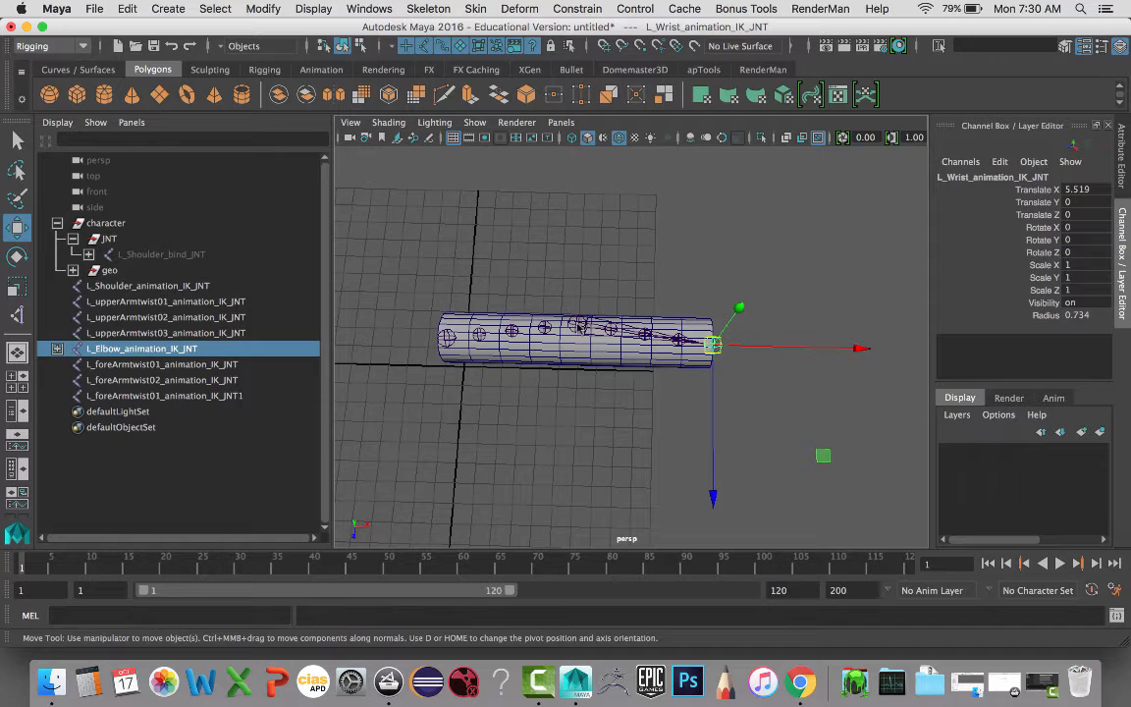
Step: Parent L_Elbow_animation_IK_JNT under L_Shoulder_animation_IK_JNT and expand the shoulder hierarchy in the Outliner
left_click(577, 326)
left_click(449, 339, "shift")
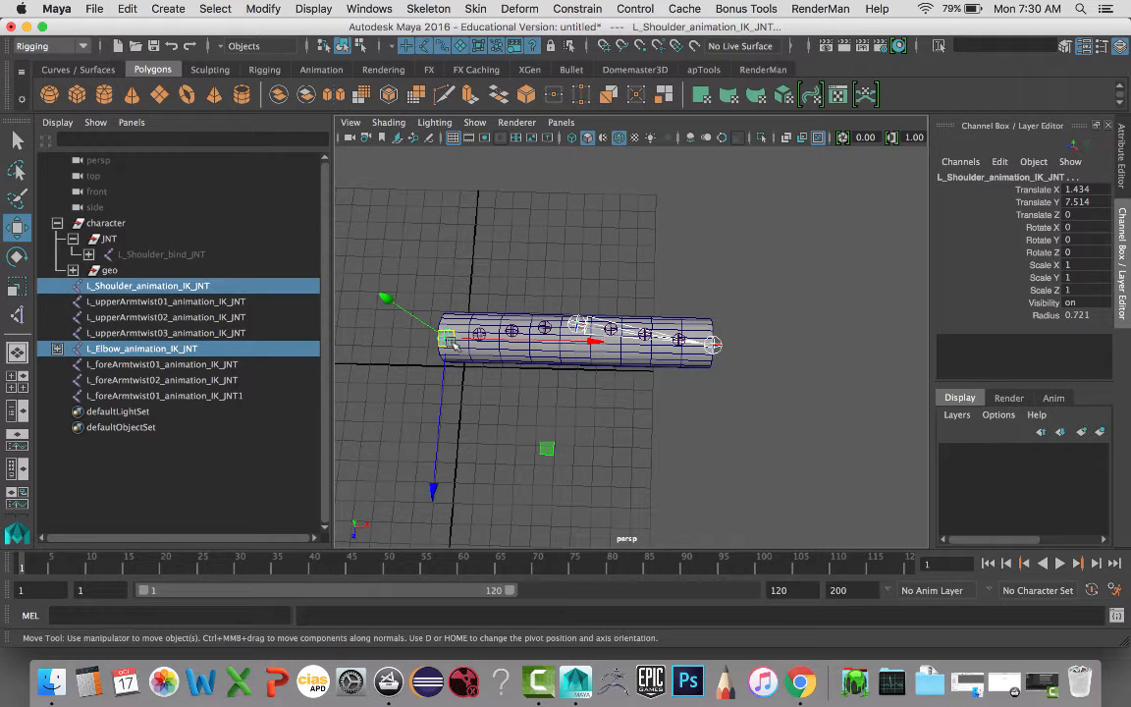
key("p")
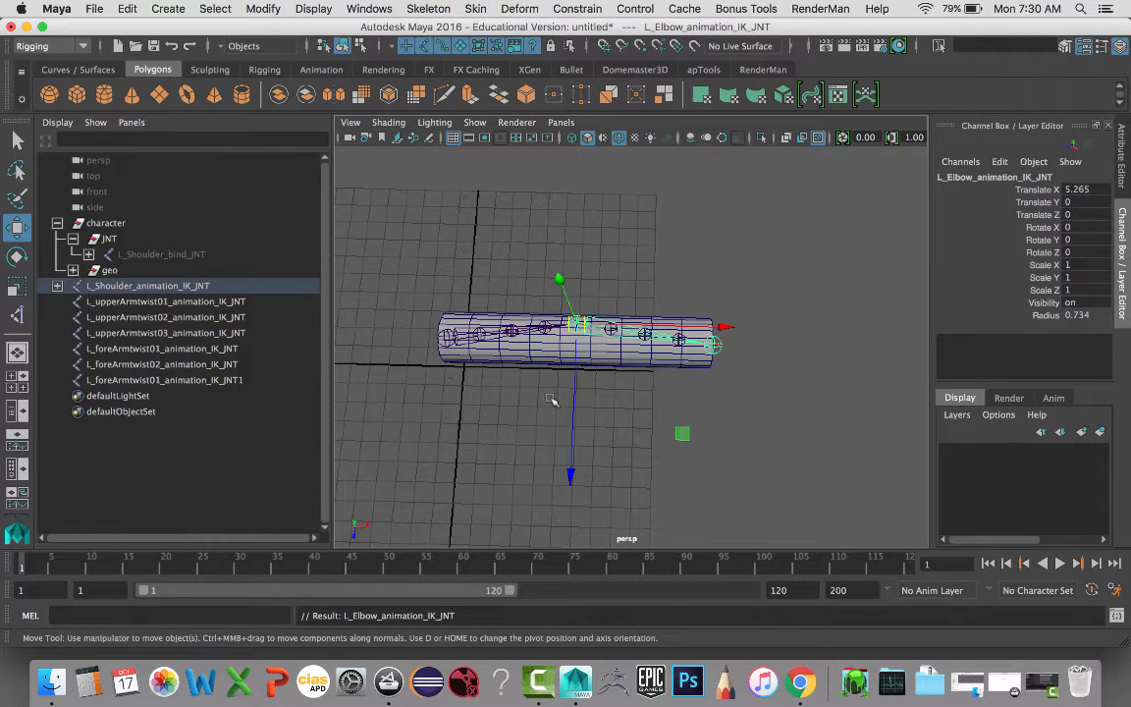
left_click_drag(550, 397, 504, 447, "alt")
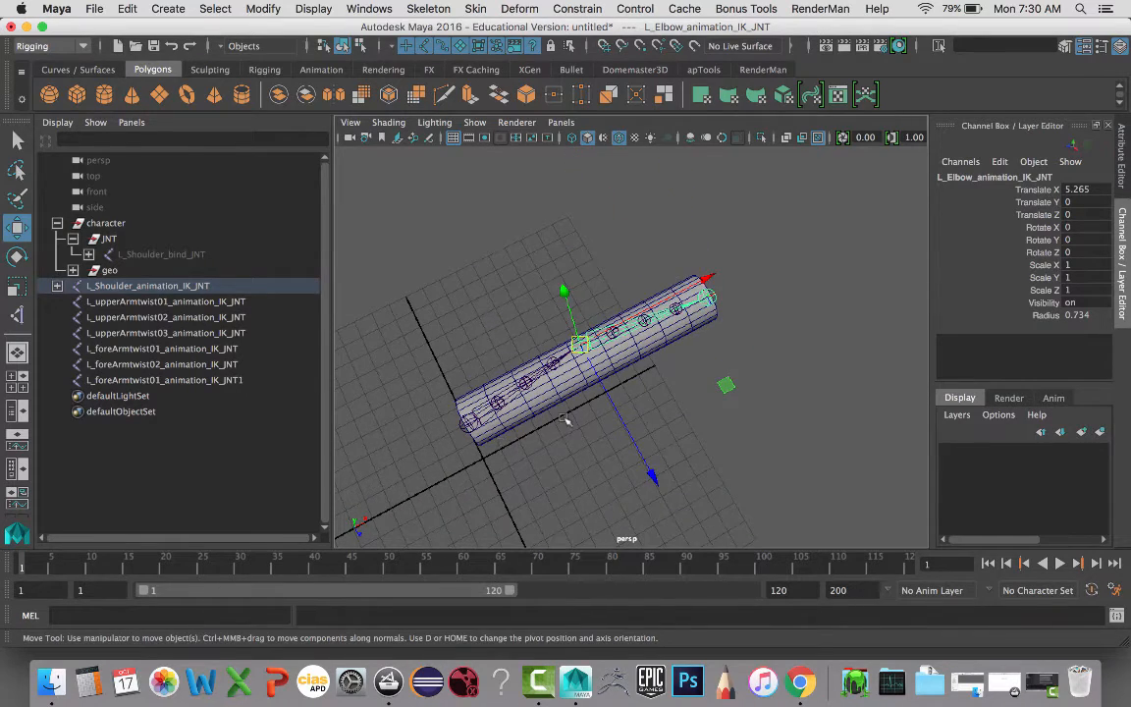
left_click_drag(566, 420, 538, 421, "alt")
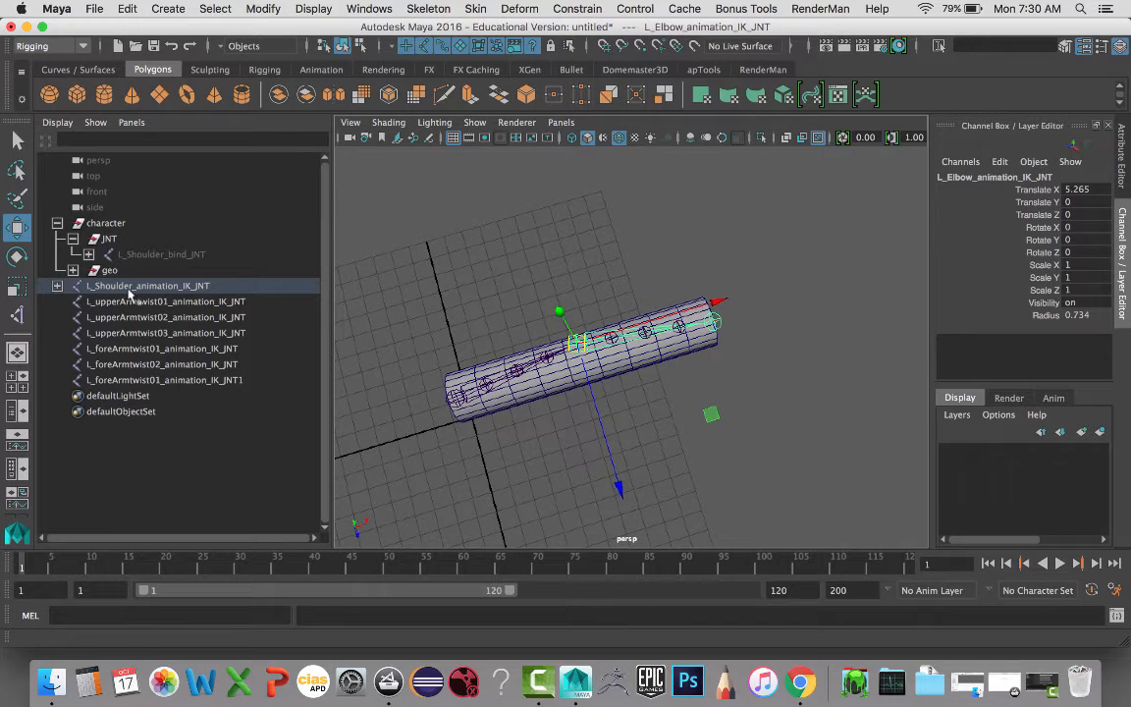
left_click(57, 286, "shift")
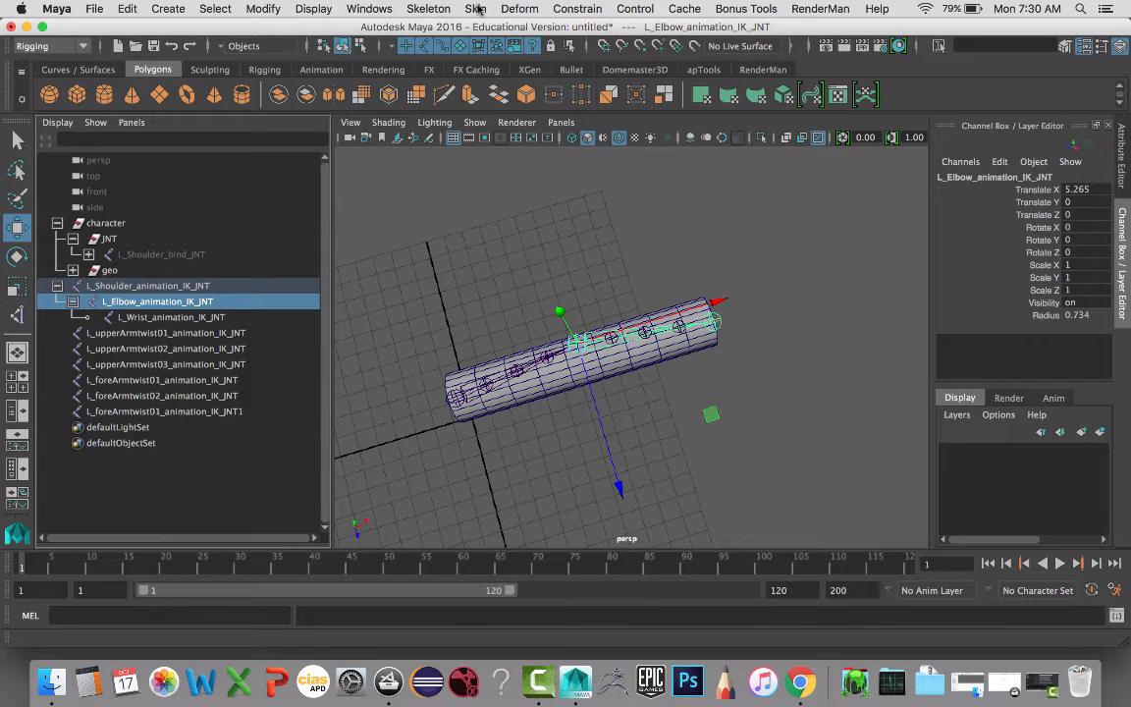
Step: Create an IK handle with the Rotate-Plane Solver from L_Shoulder_animation_IK_JNT to L_Wrist_animation_IK_JNT
left_click(574, 10)
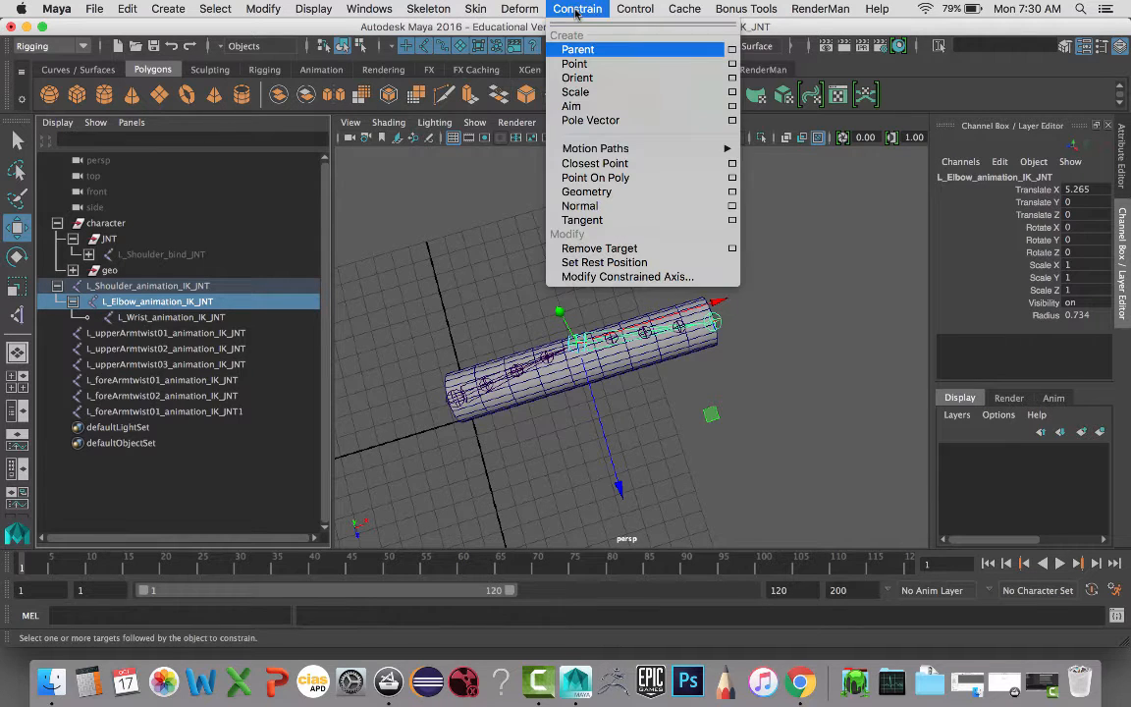
mouse_move(429, 8)
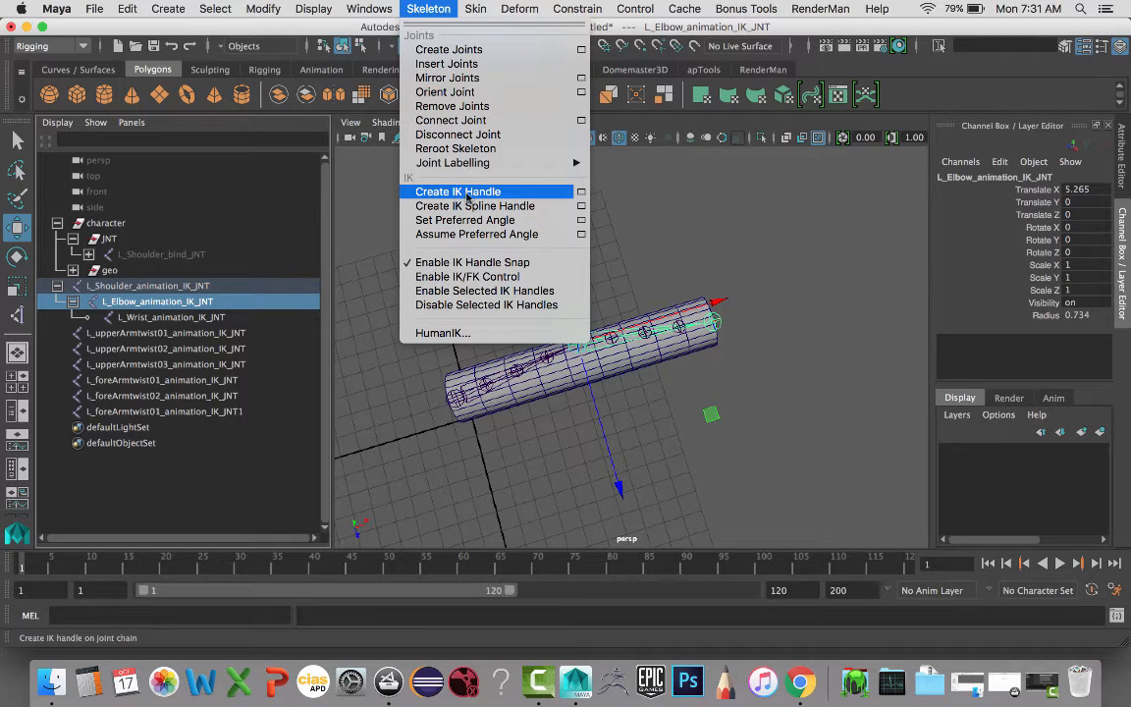
left_click(580, 191)
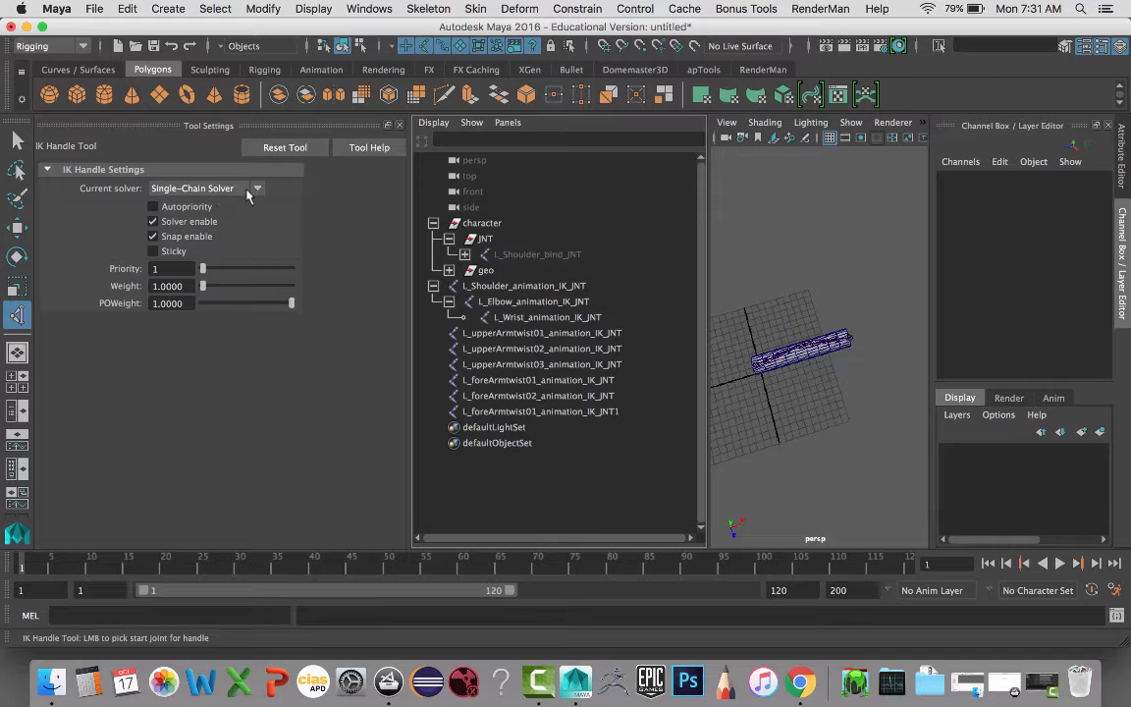
left_click(256, 191)
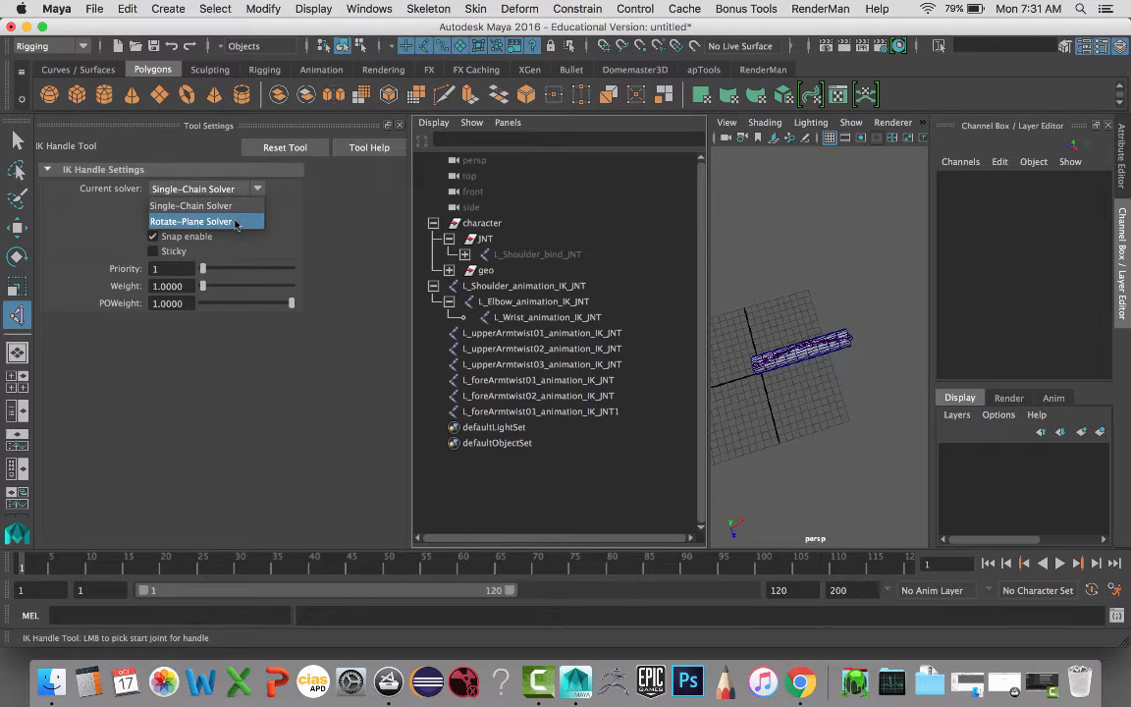
left_click(236, 222)
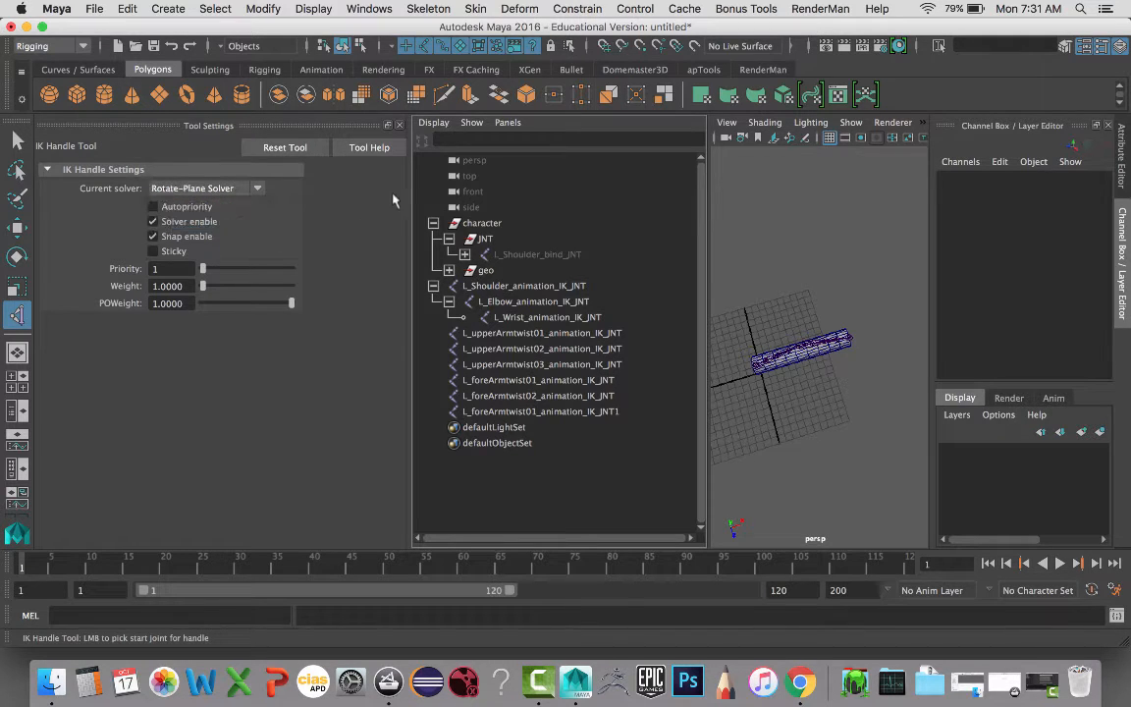
left_click(398, 127)
left_click(456, 398)
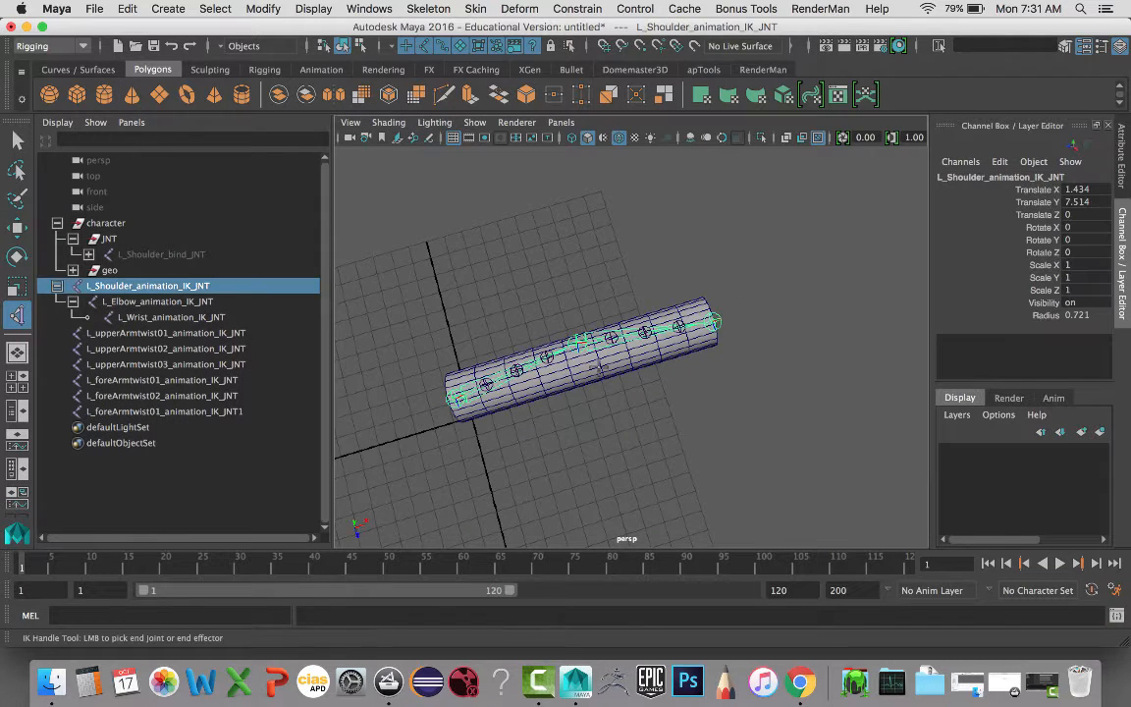
left_click(714, 321)
key("w")
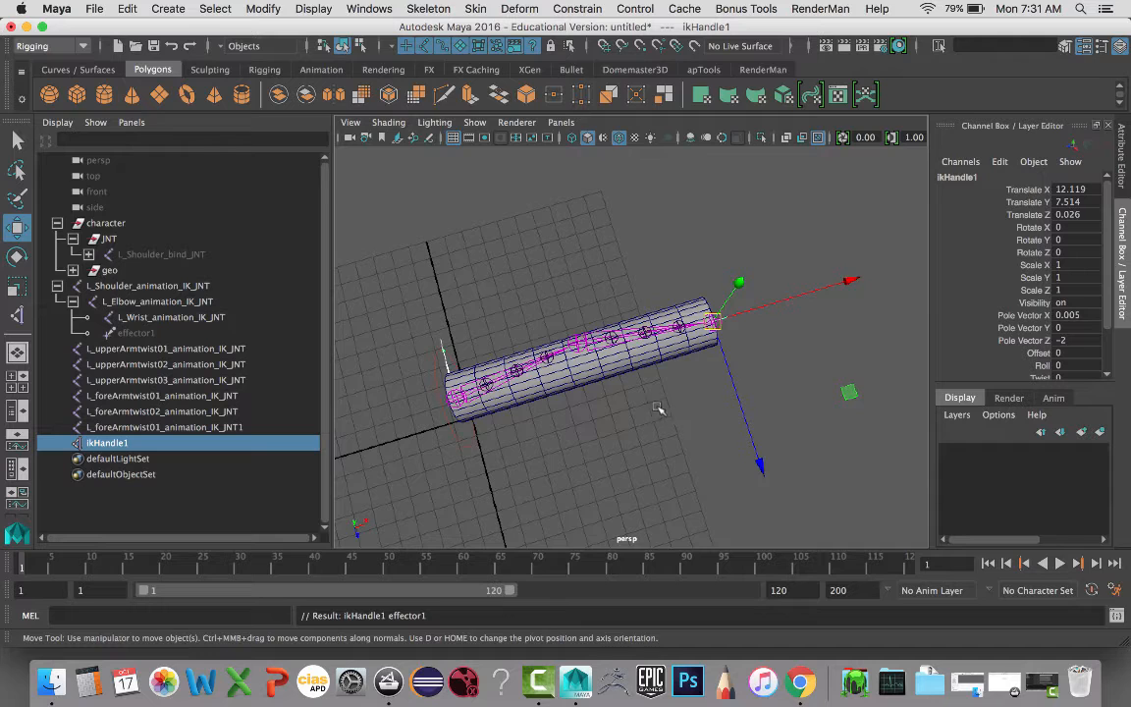
Step: Try bending the arm by moving ikHandle1 away from the wrist, and undo the move
mouse_move(659, 408)
left_mouse_down("alt")
mouse_move(626, 376)
mouse_move(641, 409)
left_mouse_up("alt")
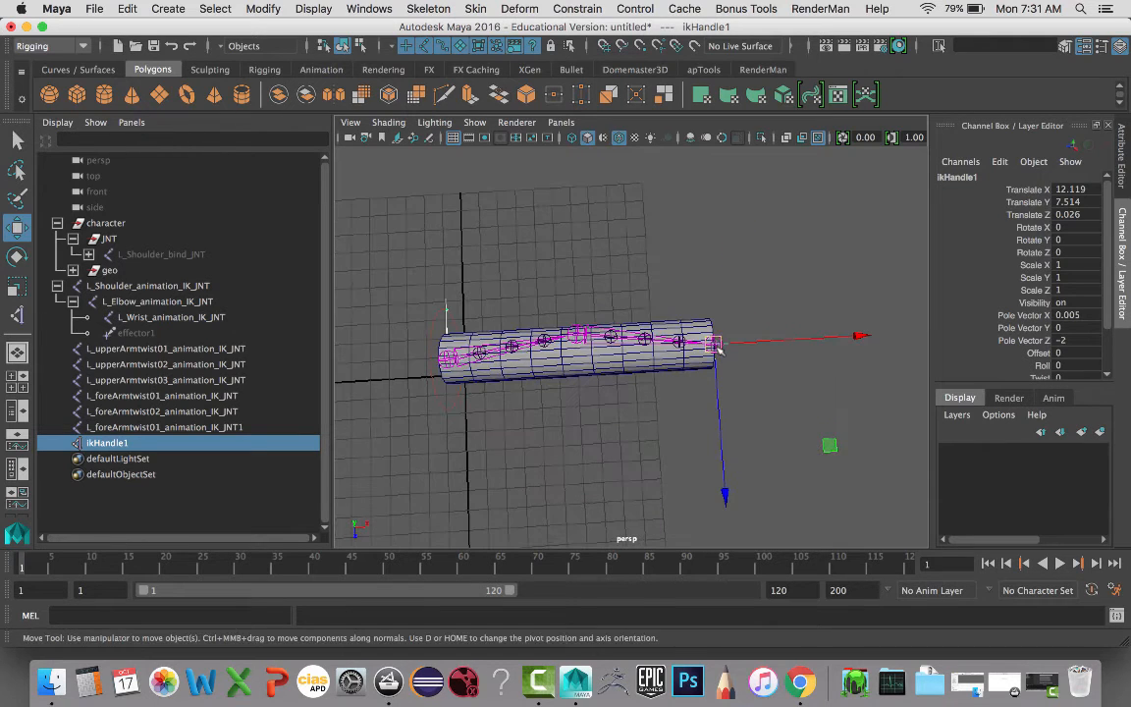
left_click_drag(717, 346, 595, 391)
right_click_drag(595, 391, 620, 383, "alt")
left_click_drag(621, 383, 569, 347, "alt")
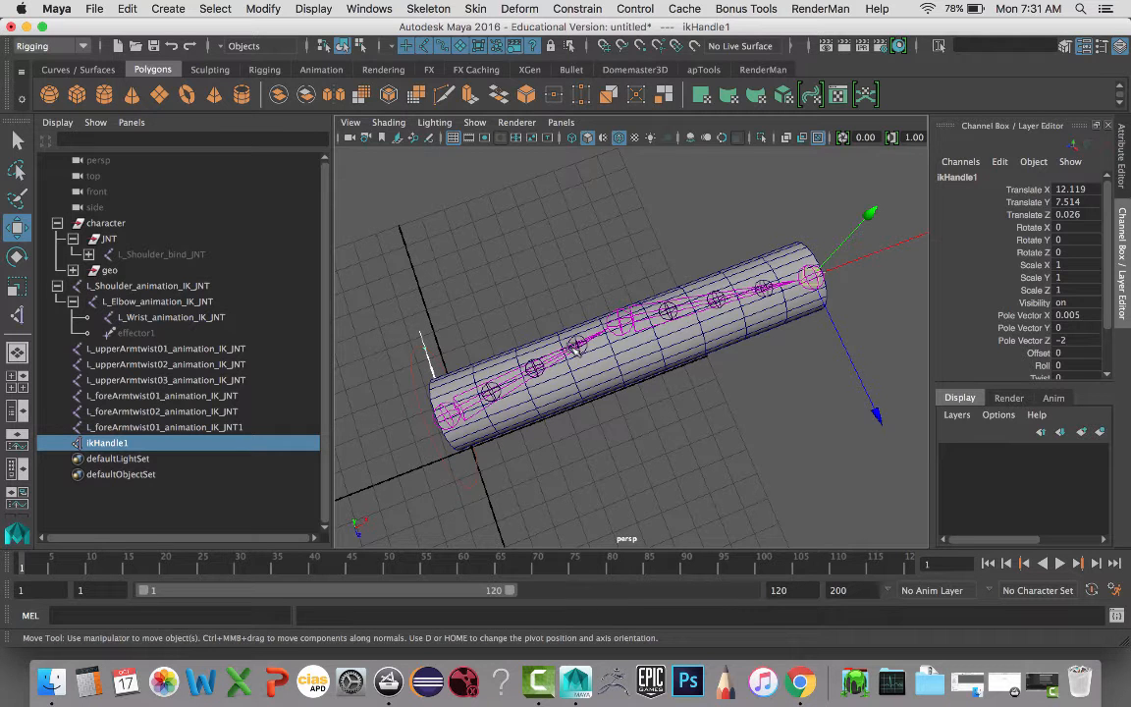
left_click_drag(817, 279, 586, 517)
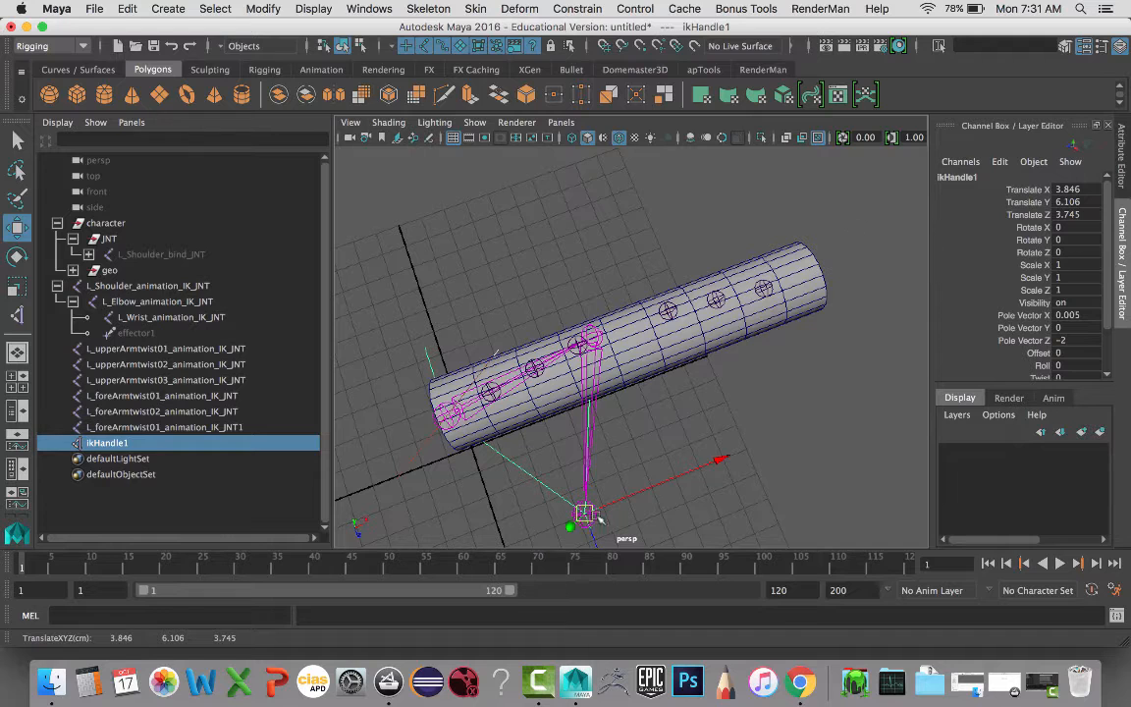
key("ctrl+z")
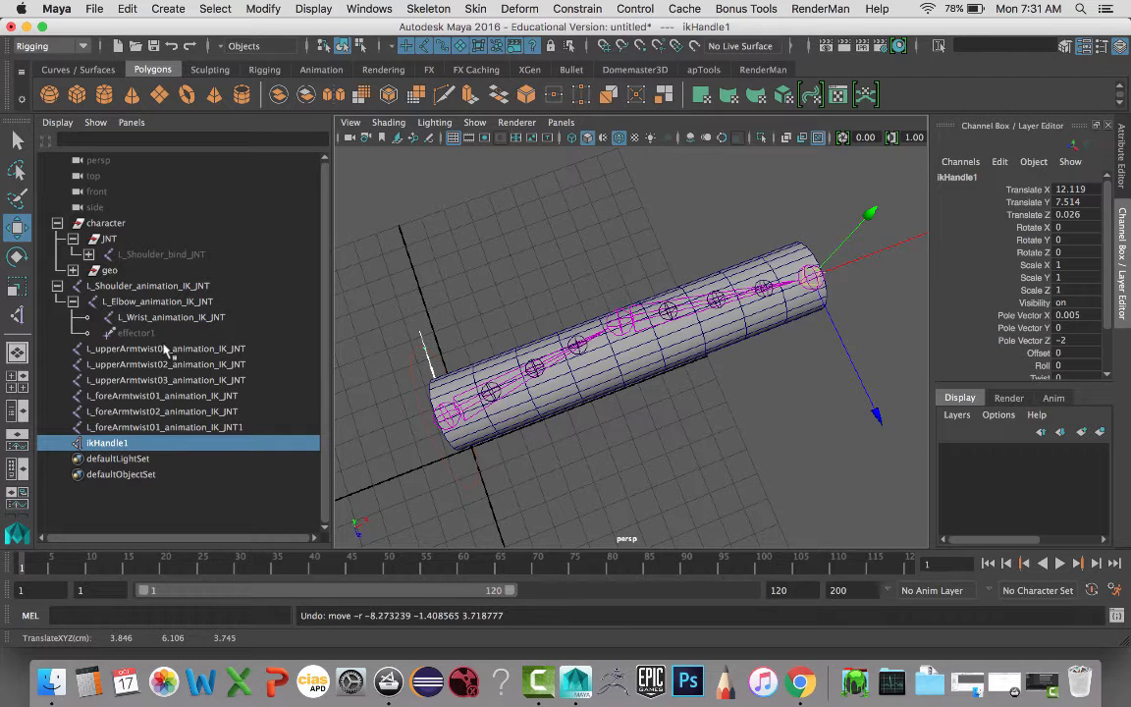
Step: Chain each twist set in order: upper-arm 03 under 02 under 01, and forearm 01_animation_IK_JNT1 under 02 under 01
left_click(184, 382)
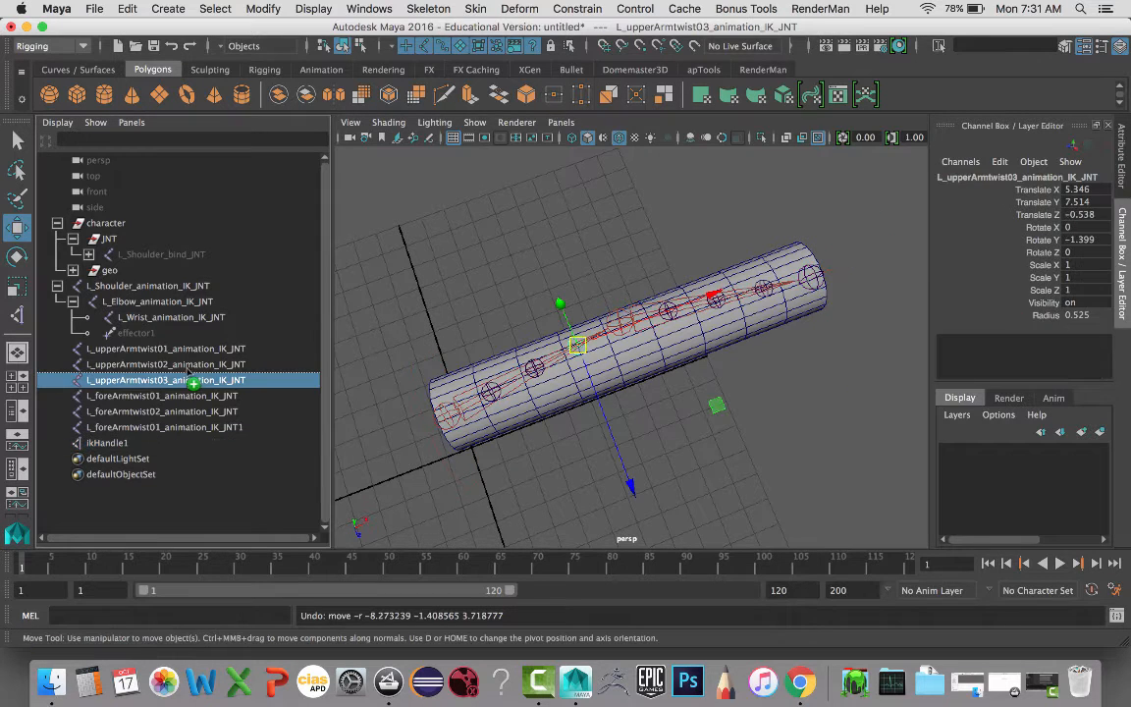
middle_click_drag(174, 381, 177, 348)
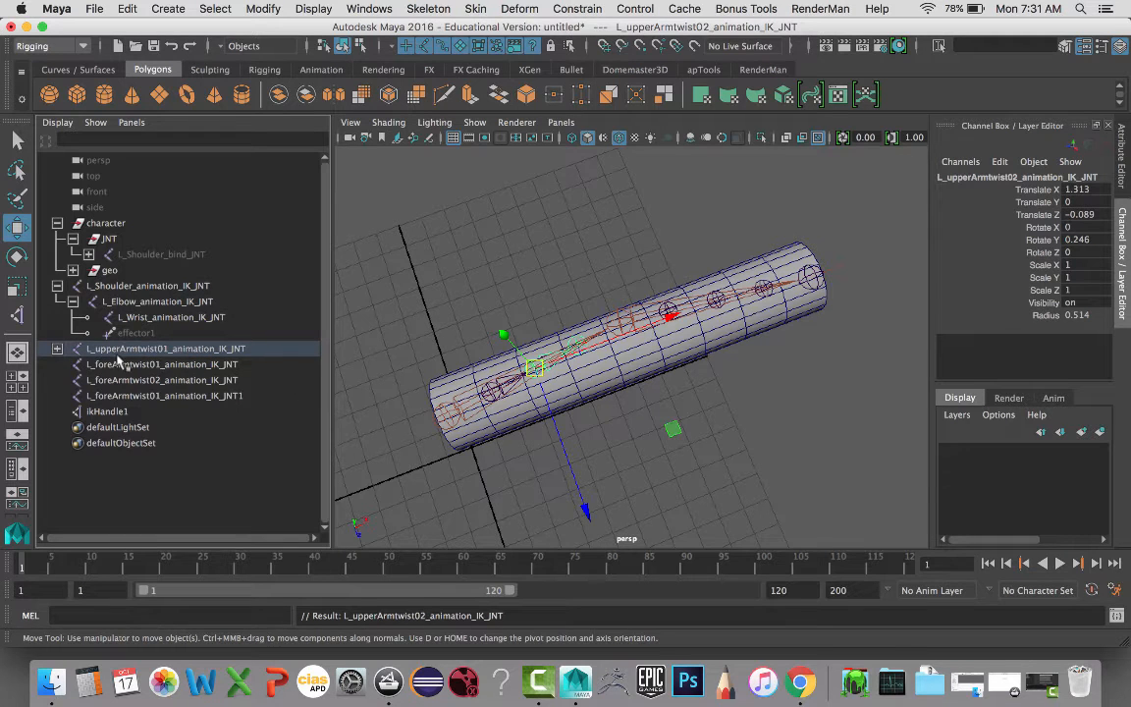
left_click(152, 395)
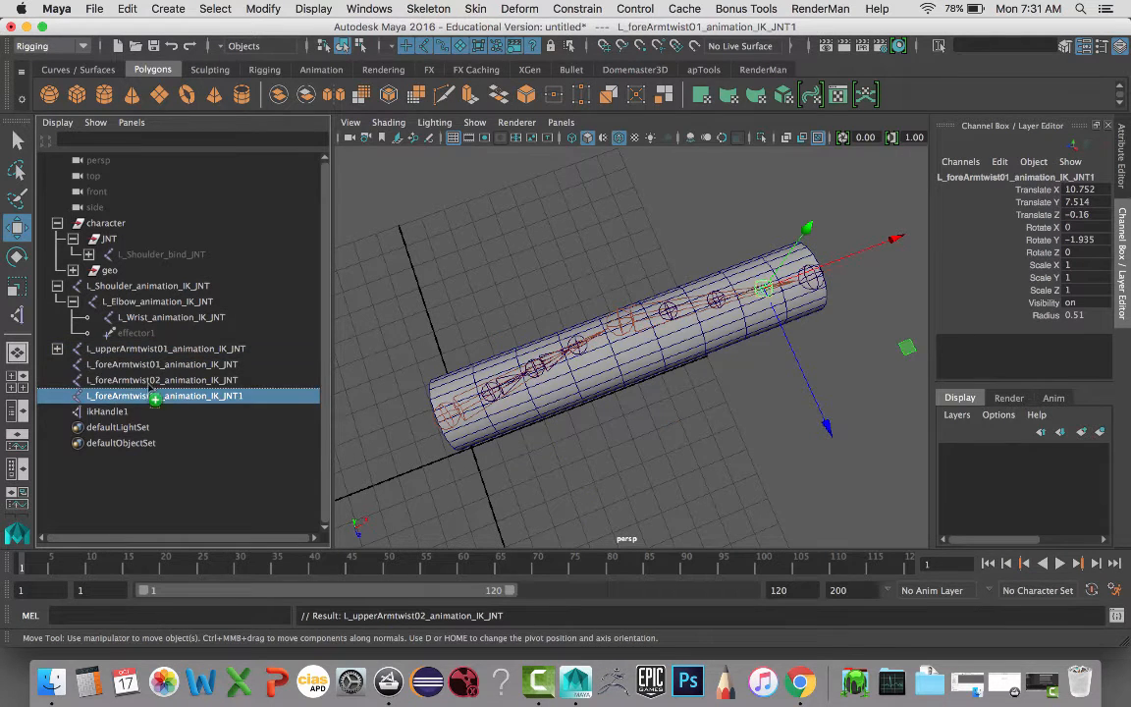
middle_click_drag(149, 384, 162, 365)
left_click(154, 382)
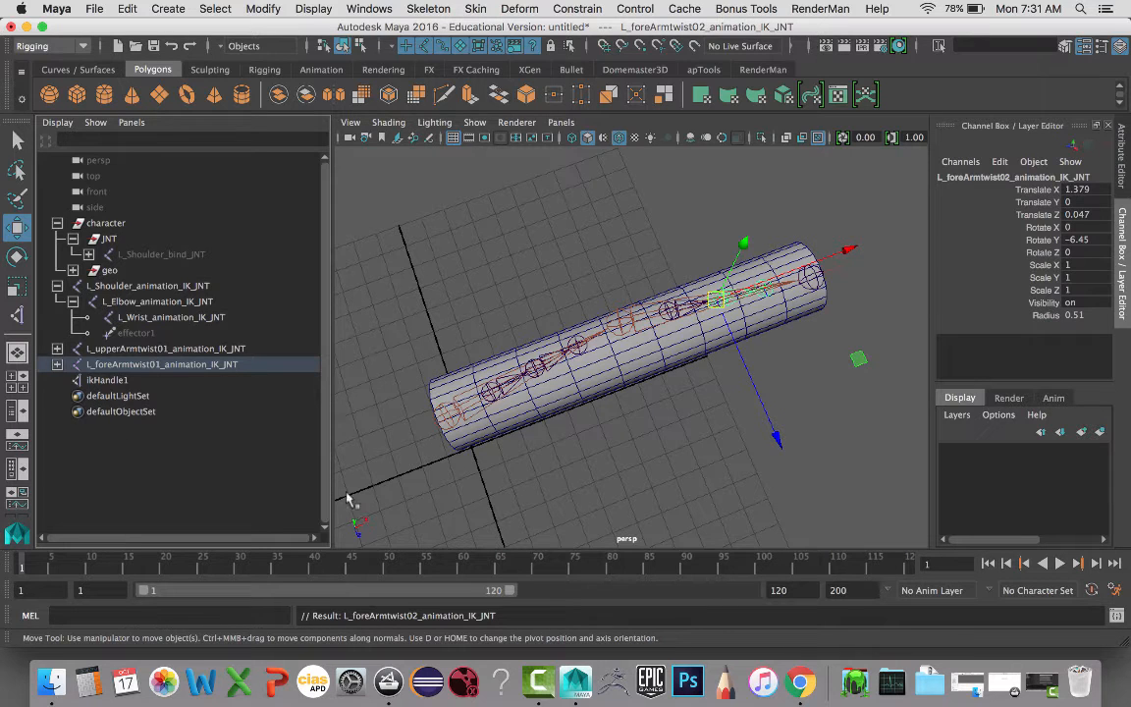
Step: Parent L_upperArmtwist01_animation_IK_JNT under the shoulder joint and L_foreArmtwist01_animation_IK_JNT under the elbow joint
left_click(115, 349)
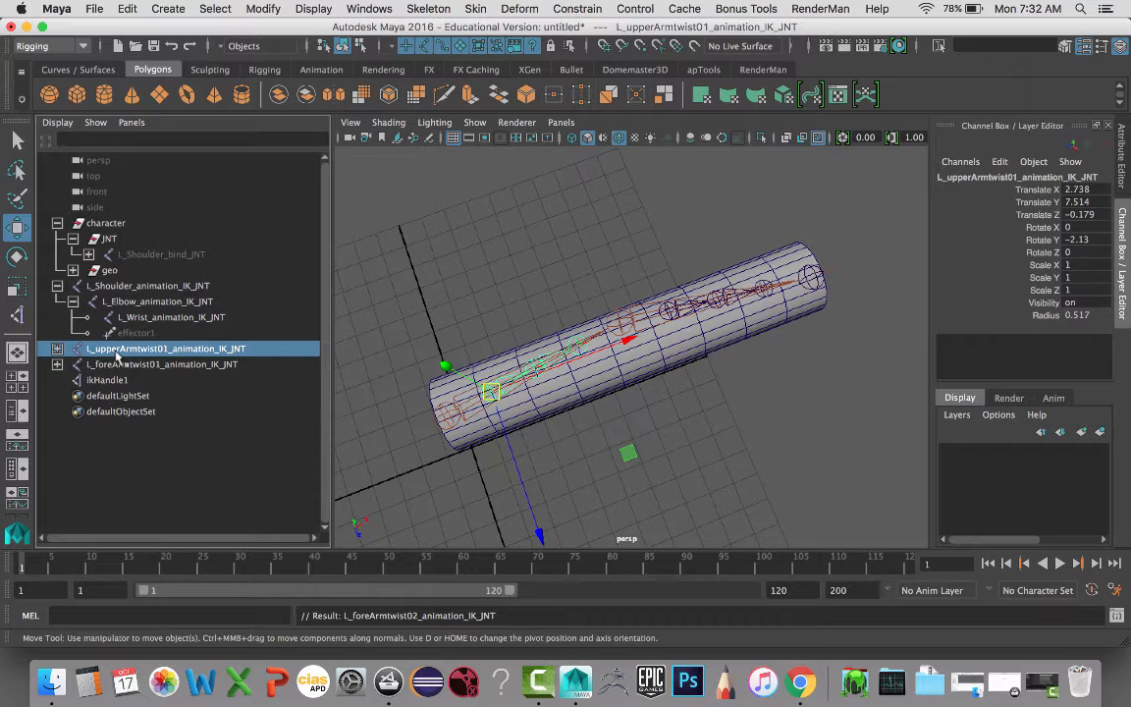
left_click_drag(116, 354, 121, 270)
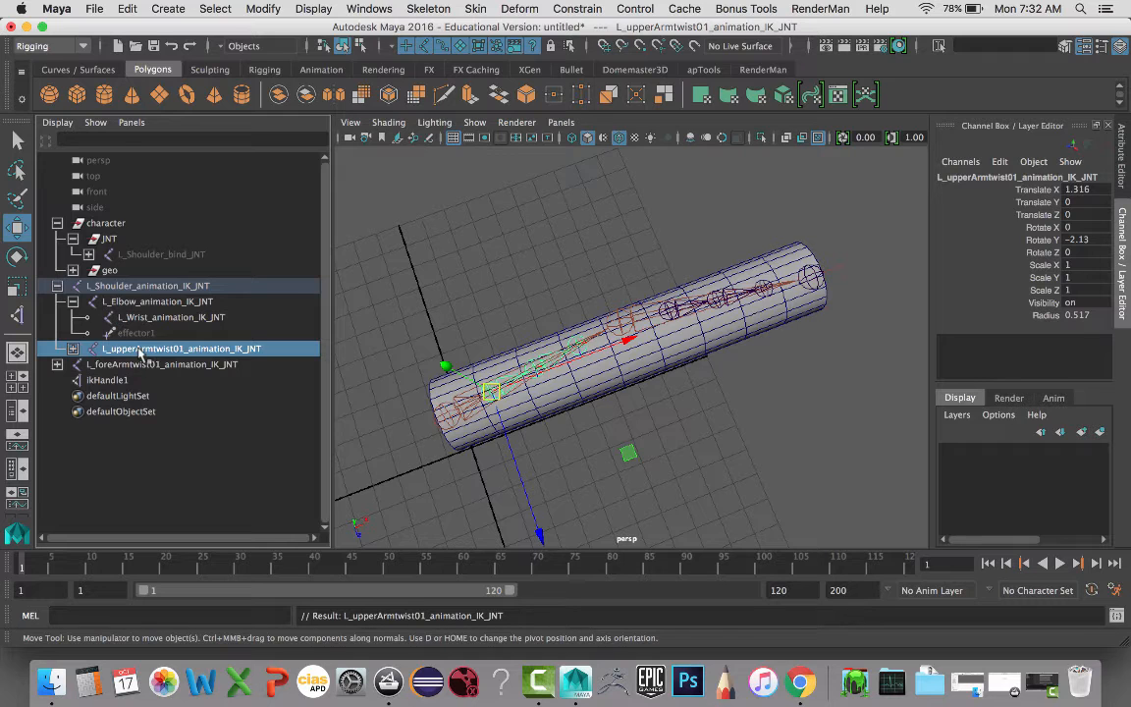
left_click_drag(142, 366, 142, 305)
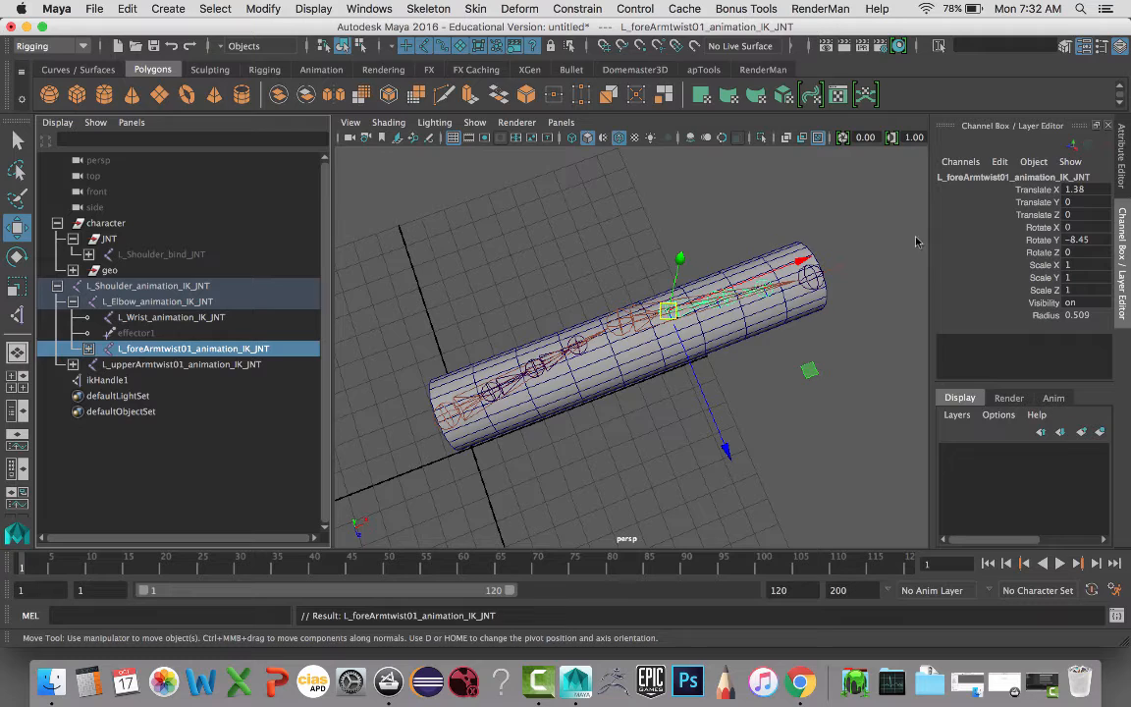
Step: Try moving ikHandle1 slightly with the twist joints parented into the arm, and undo the move
left_click_drag(851, 309, 814, 352, "alt")
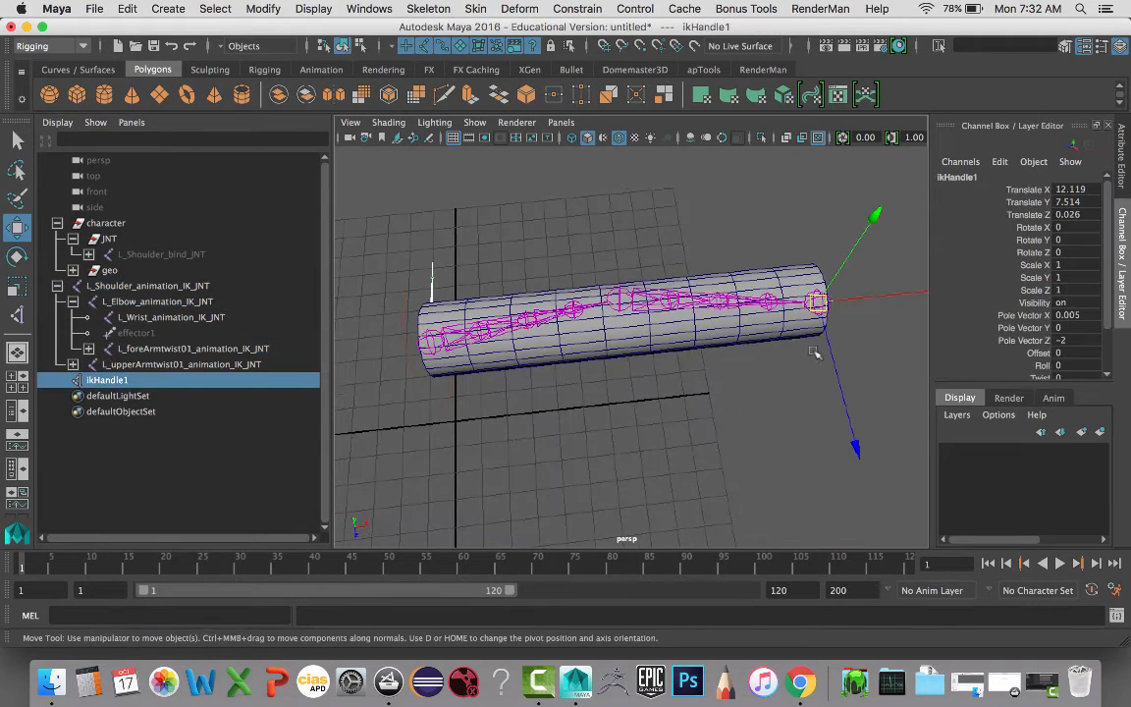
left_click_drag(817, 302, 798, 341)
key("z")
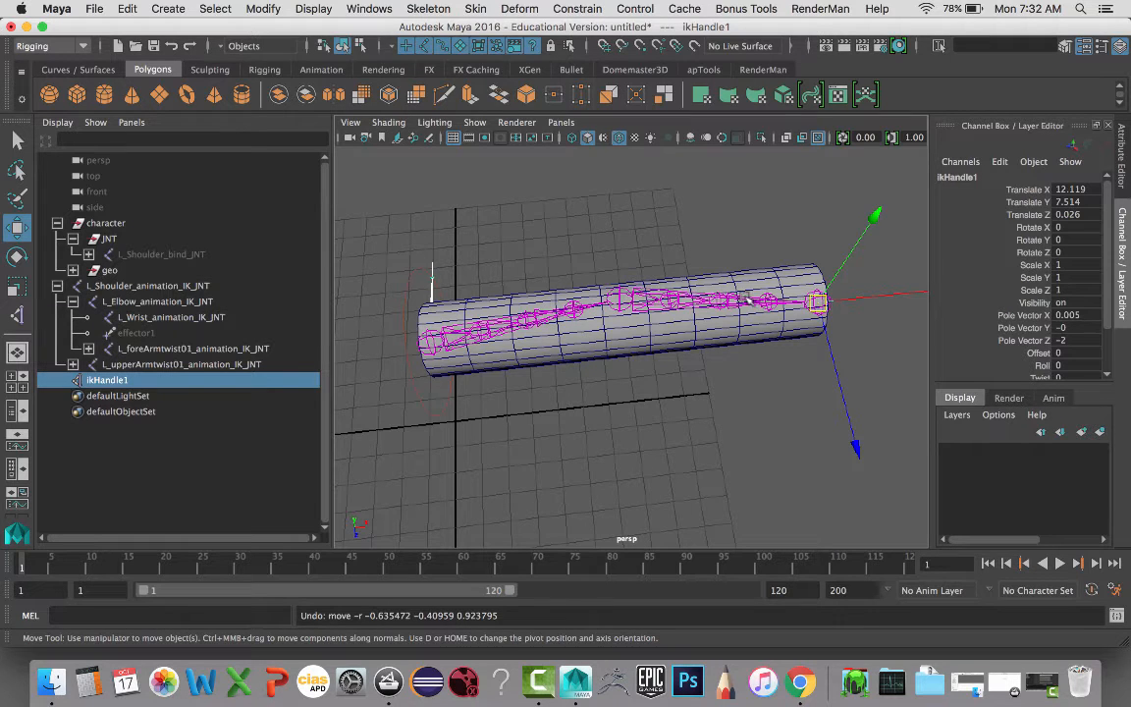
Step: Try moving L_Wrist_animation_IK_JNT itself to stretch the forearm, undoing each move
left_click(814, 291)
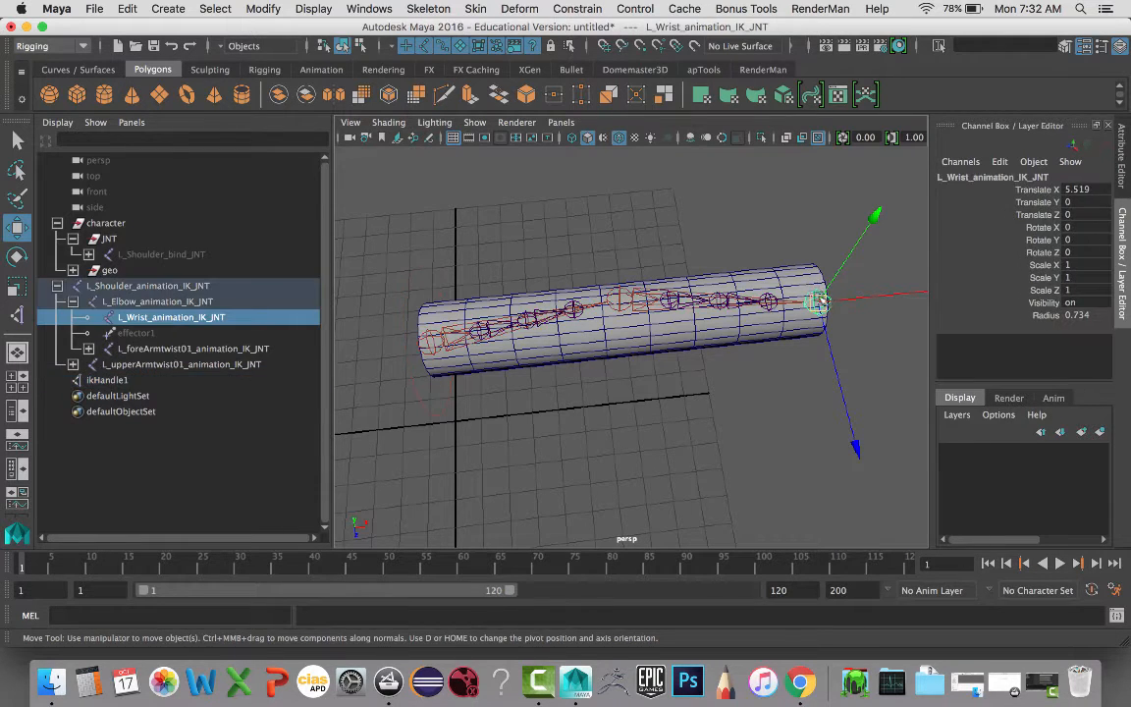
left_click_drag(818, 302, 778, 348)
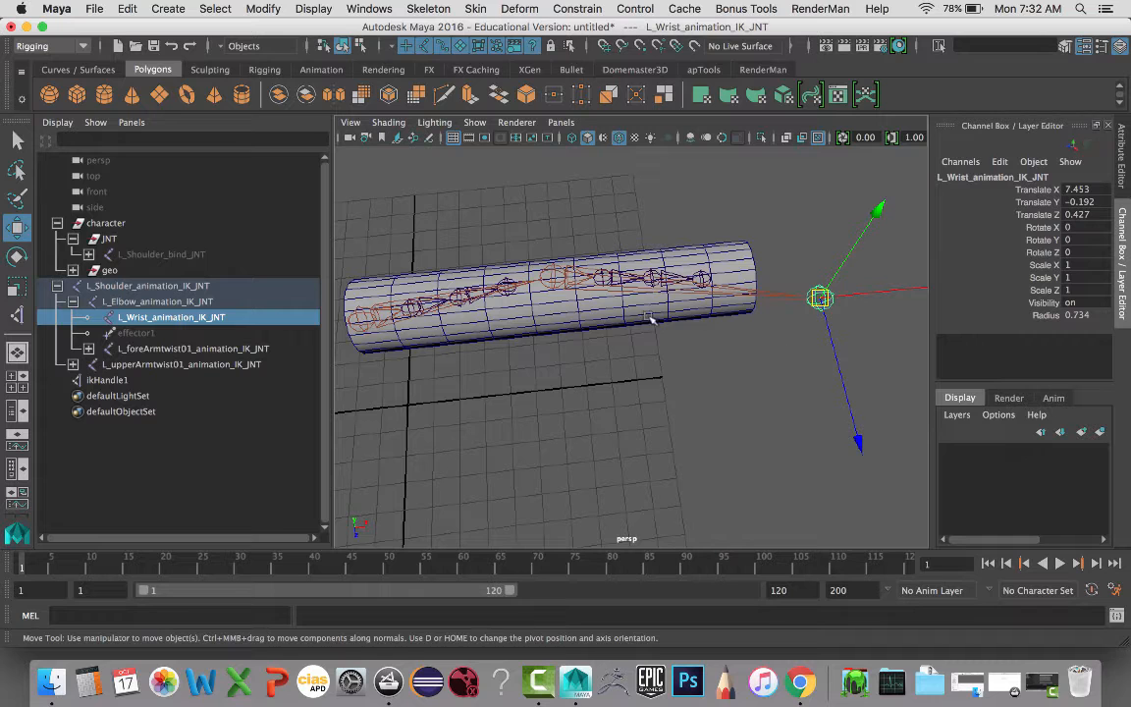
key("ctrl+z")
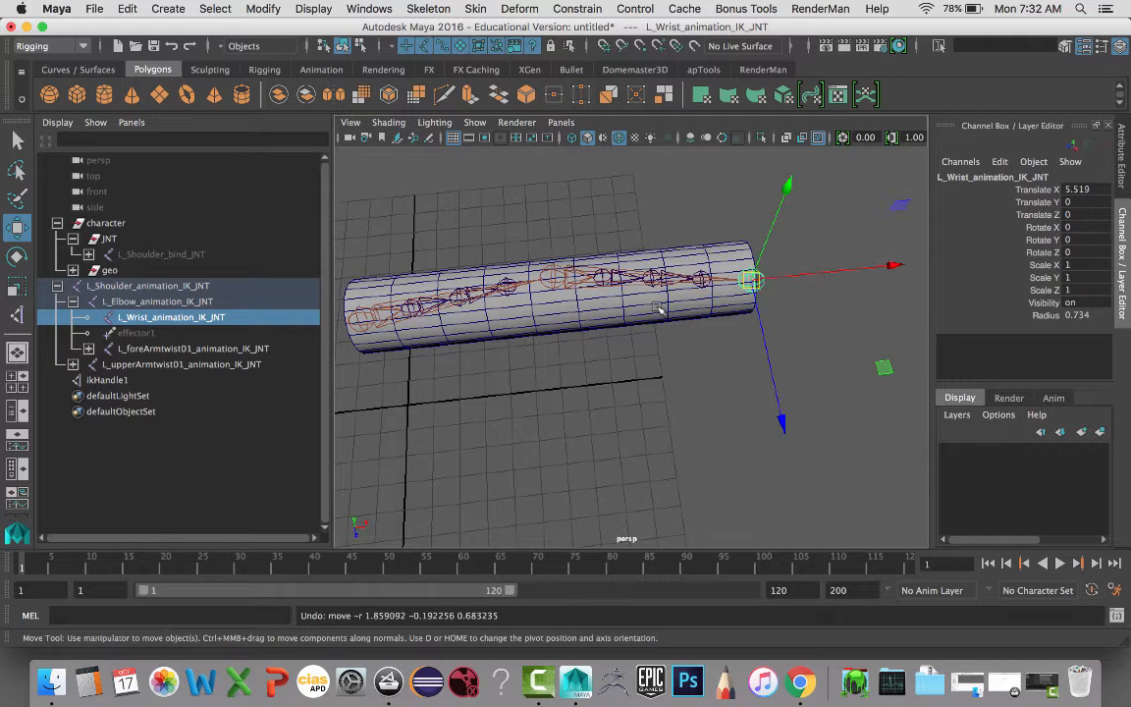
left_click_drag(764, 285, 755, 361)
key("ctrl+z")
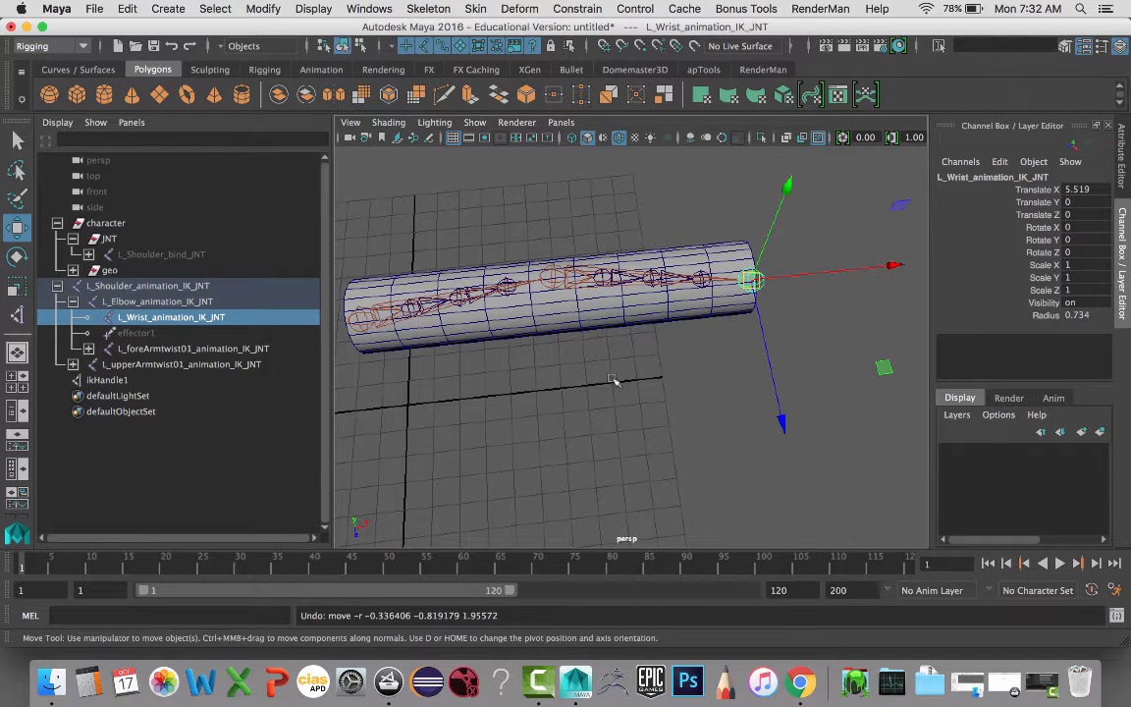
Step: Try moving ikHandle1 toward the shoulder to bend the elbow sharply, undoing each move
left_click_drag(776, 268, 807, 327)
left_click_drag(754, 281, 609, 396)
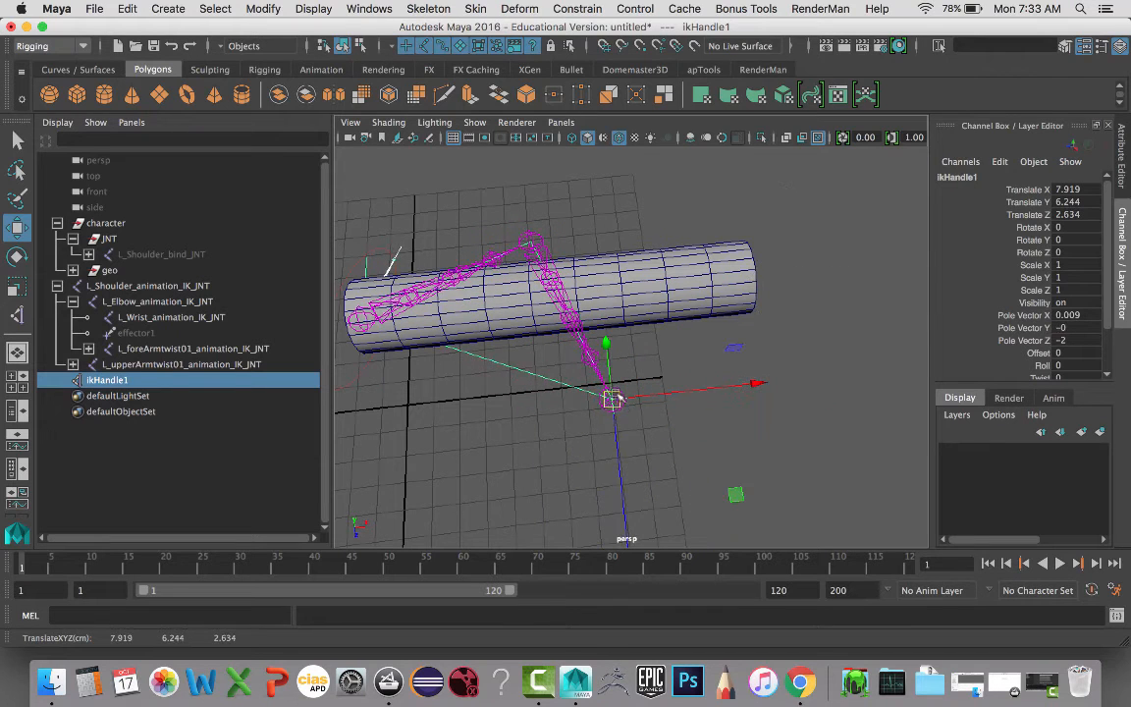
key("ctrl+z")
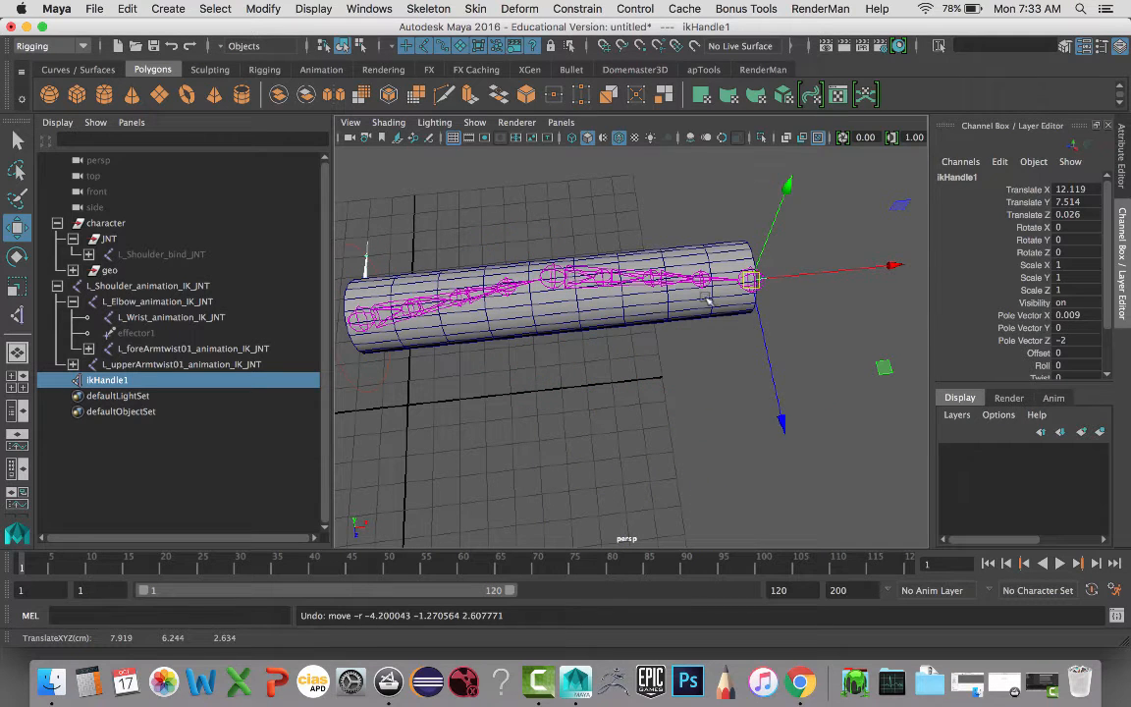
left_click_drag(748, 279, 520, 391)
key("ctrl+z")
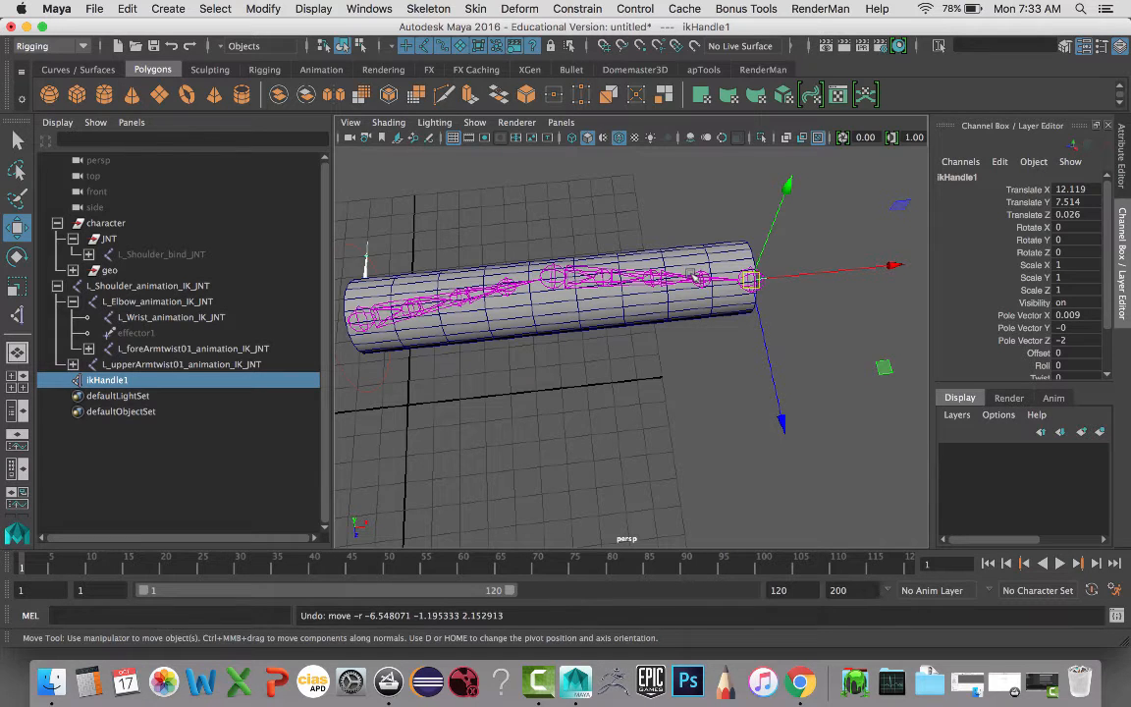
Step: Point constrain L_foreArmtwist01_animation_IK_JNT1 to the elbow and wrist IK joints, on all axes without maintaining offset
left_click(548, 276)
left_click(752, 291, "shift")
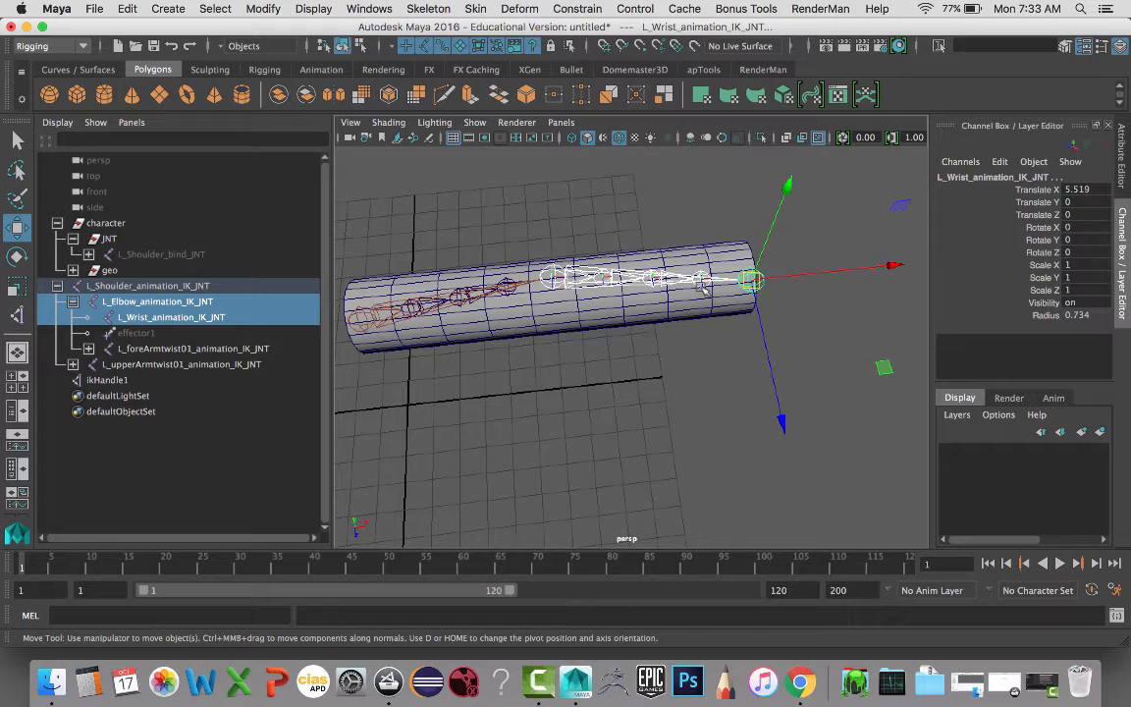
left_click(703, 284, "shift")
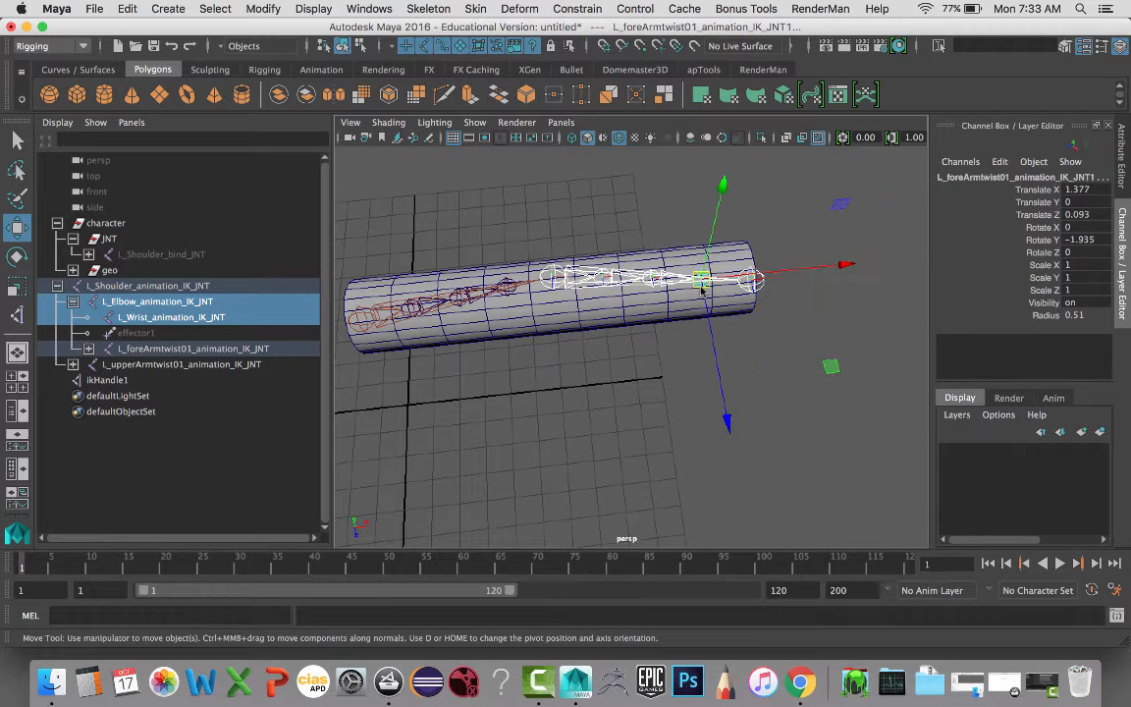
left_click(573, 8)
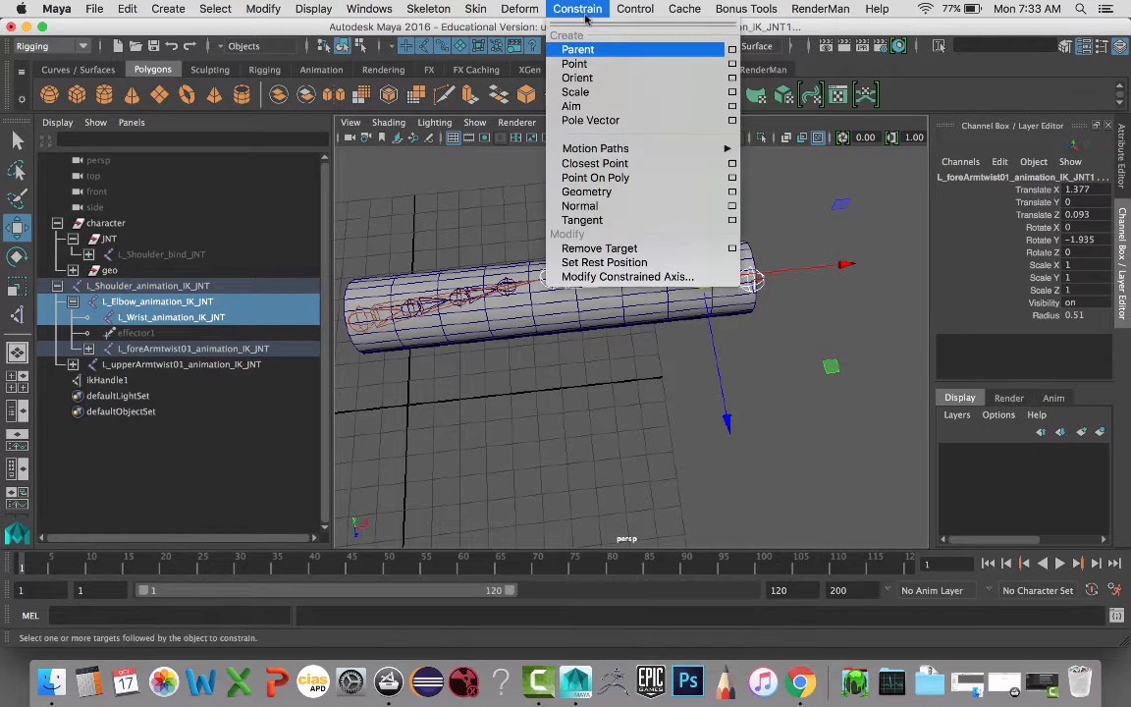
left_click(733, 63)
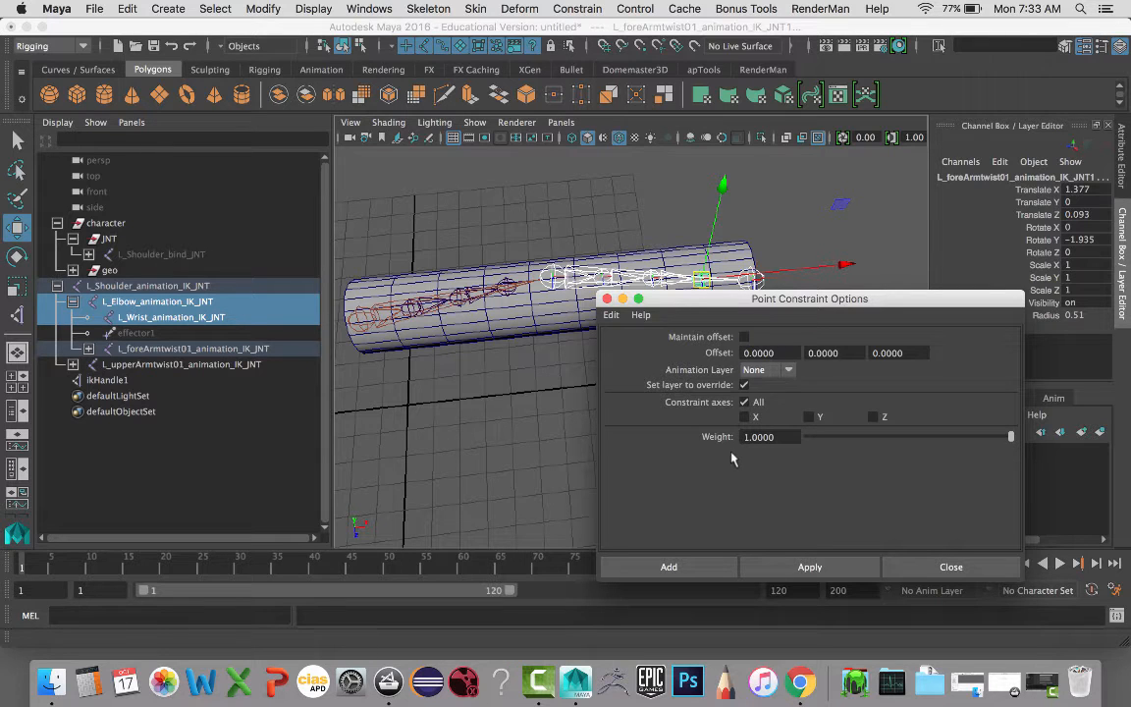
left_click(823, 569)
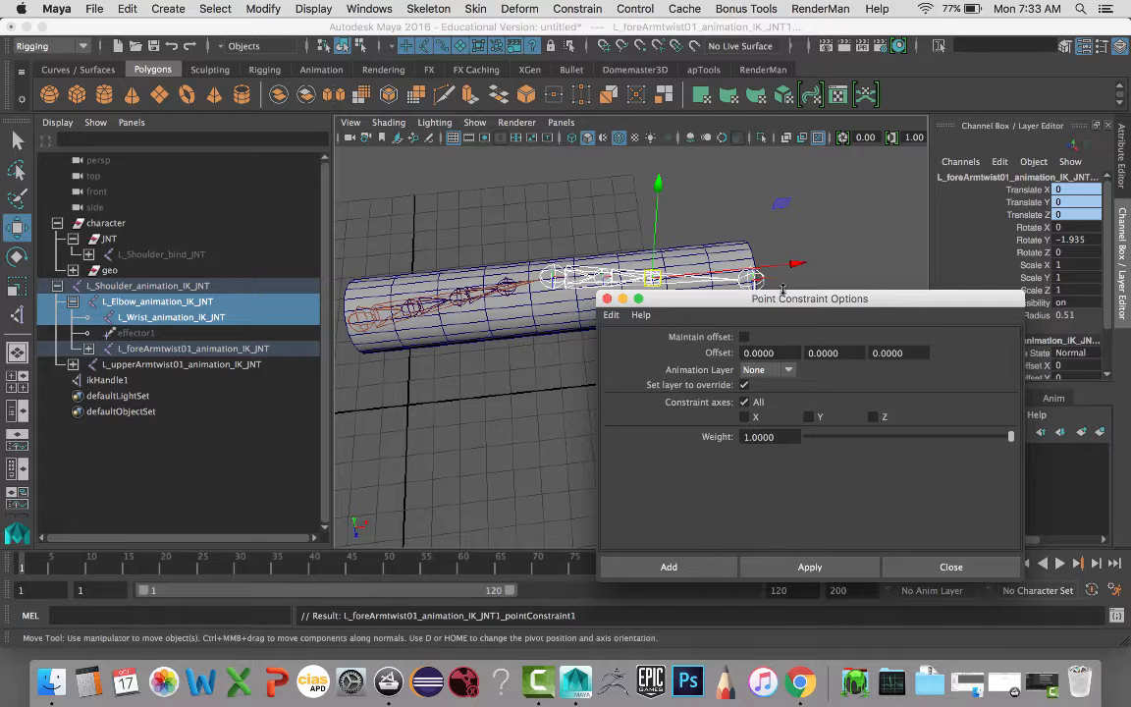
left_click(607, 299)
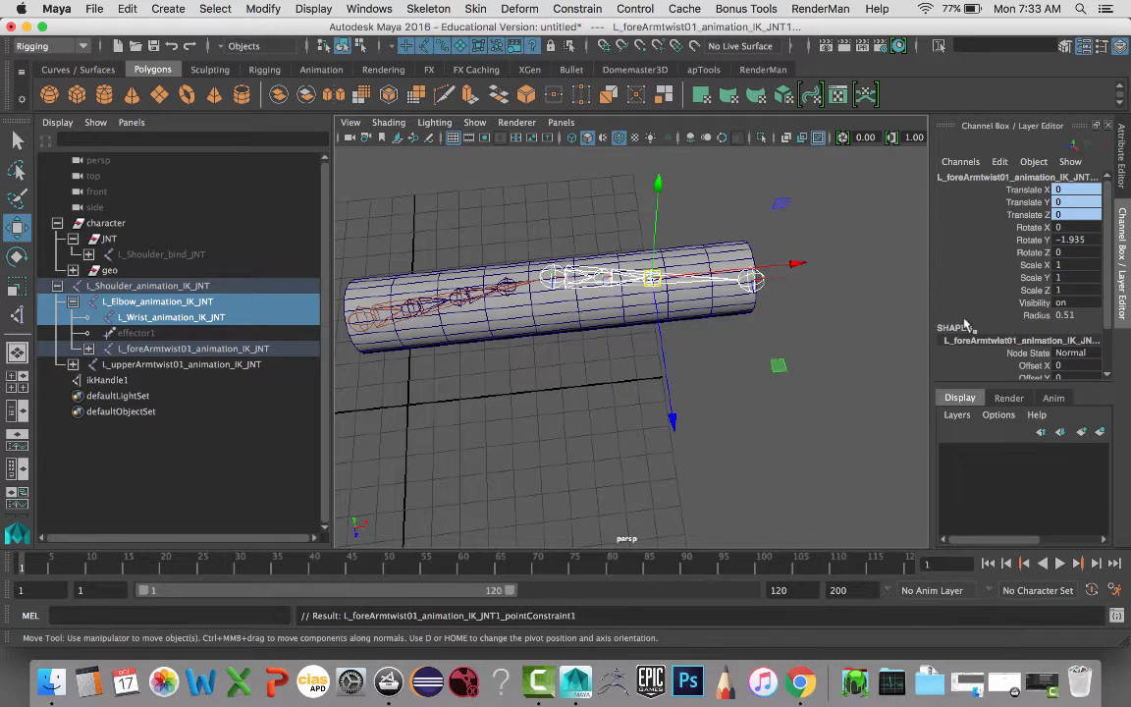
Step: Set the point constraint weights of L_foreArmtwist01_animation_IK_JNT1 to 0.25 for the elbow and 0.75 for the wrist
scroll(1083, 284, "down", 3)
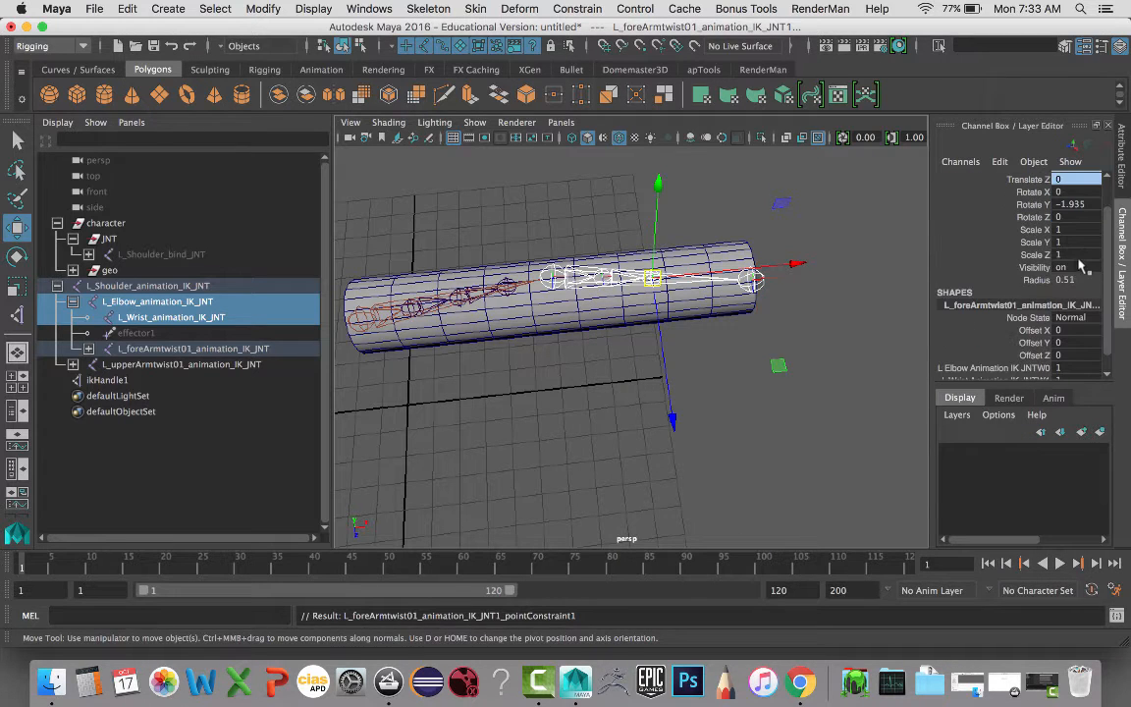
scroll(1080, 267, "down", 1)
double_click(1059, 347)
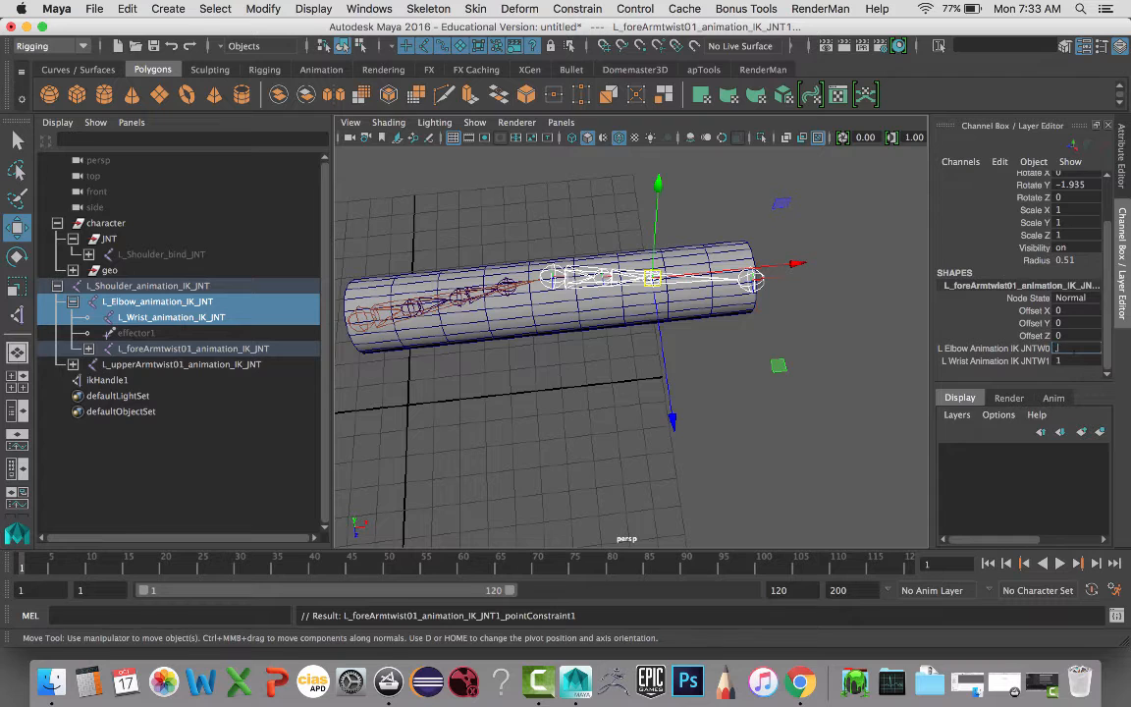
key("Tab")
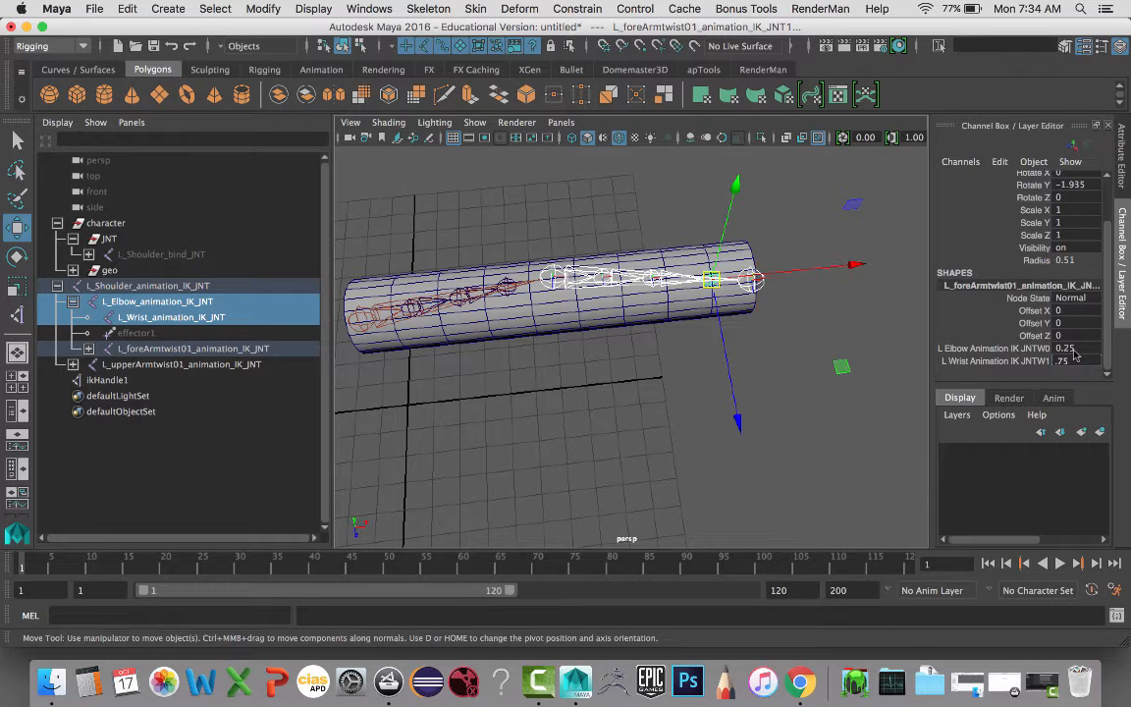
key("Return")
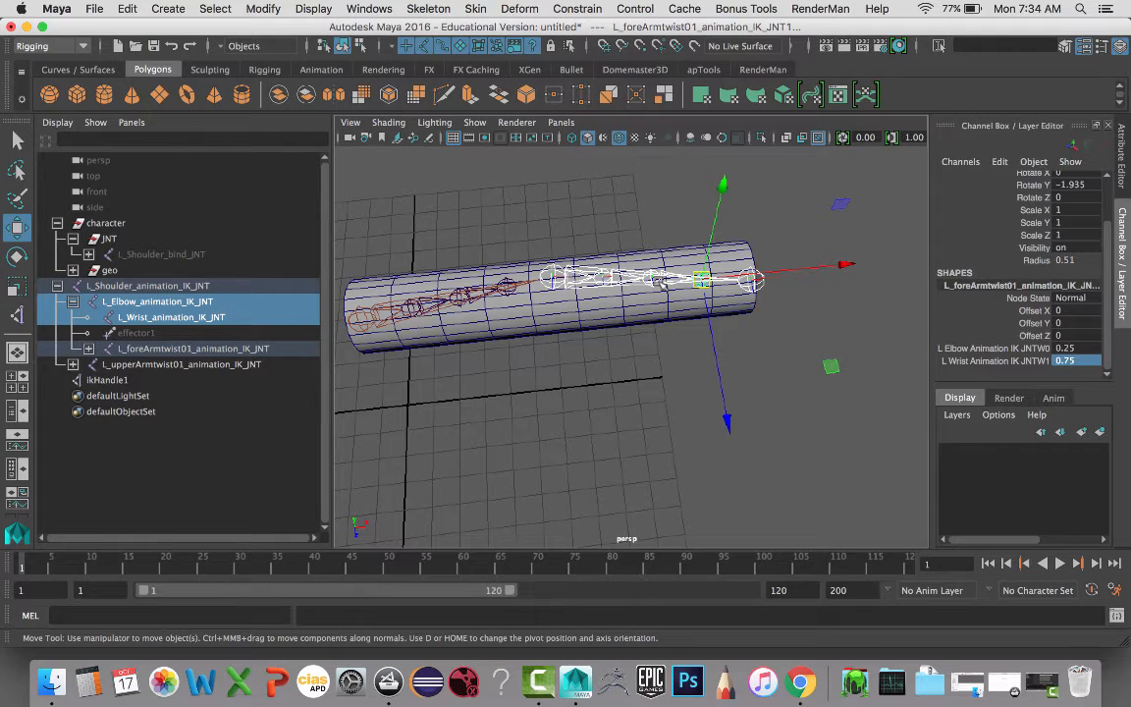
Step: Point constrain the middle twist joint L_foreArmtwist02_animation_IK_JNT to L_Elbow_animation_IK_JNT and ikHandle1
left_click(595, 261)
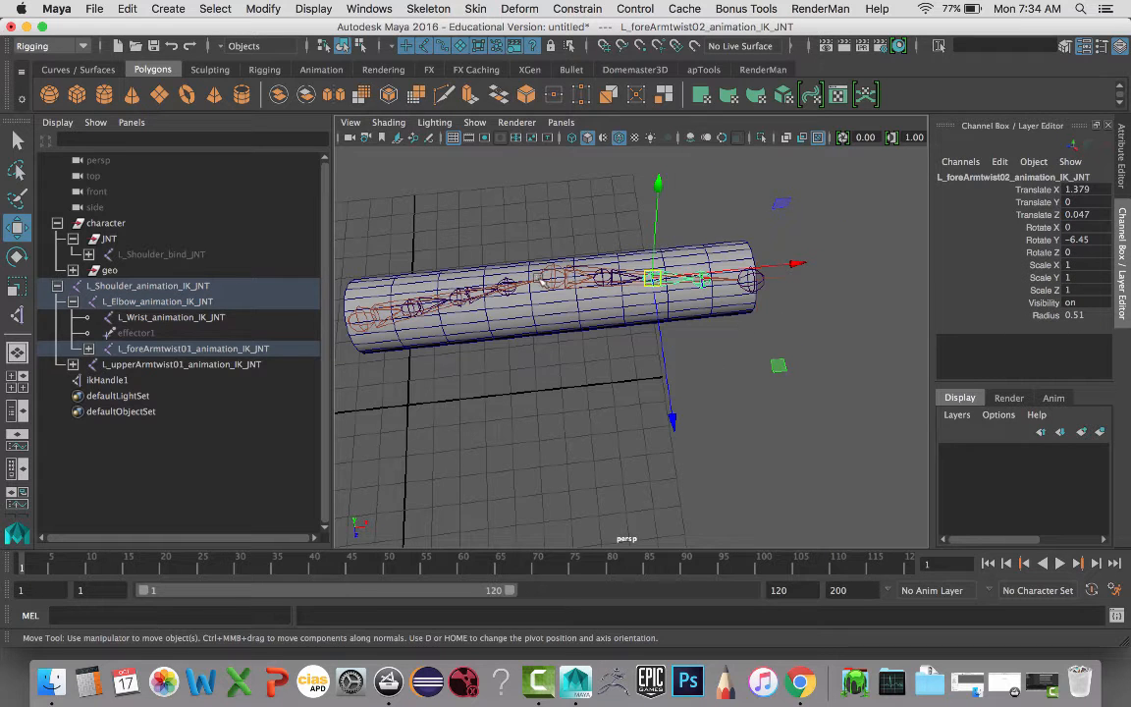
left_click(491, 253)
left_click(577, 287)
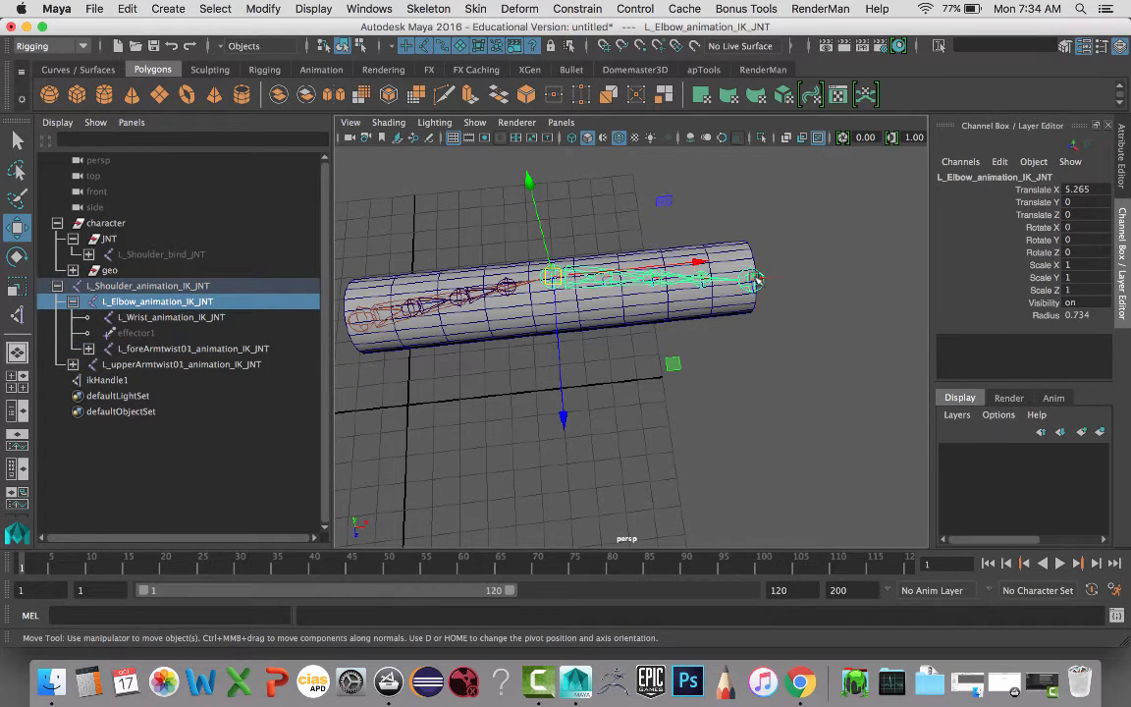
left_click(758, 285, "shift")
left_click(652, 280, "shift")
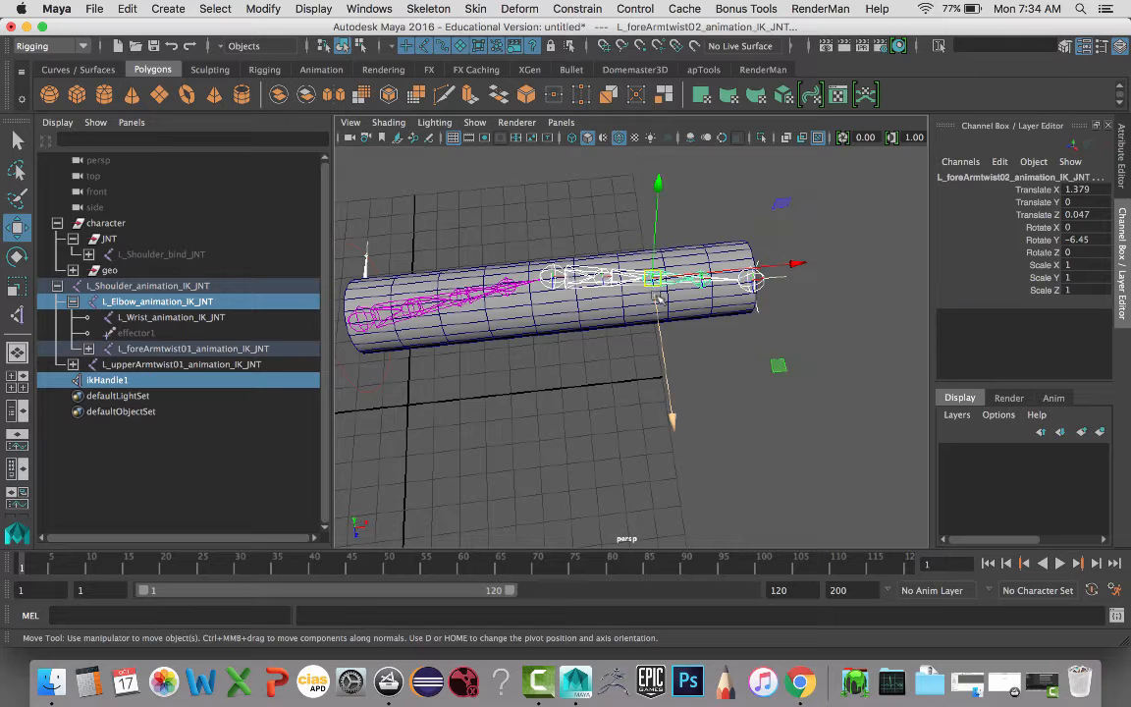
left_click(579, 9)
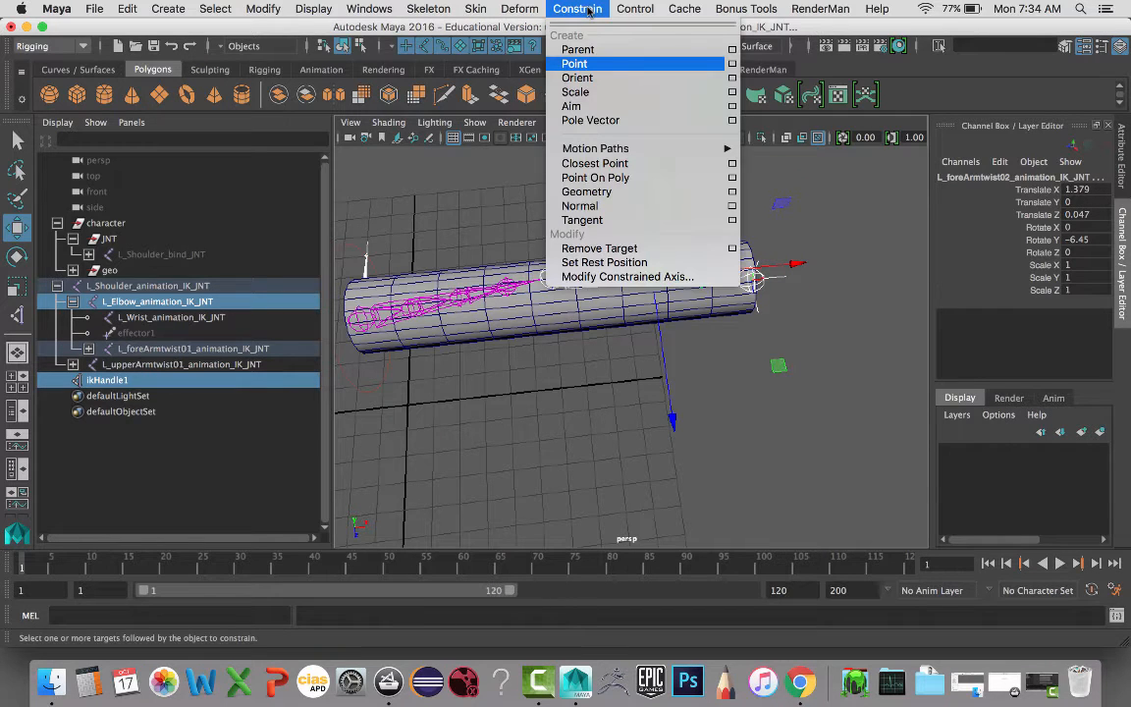
left_click(577, 62)
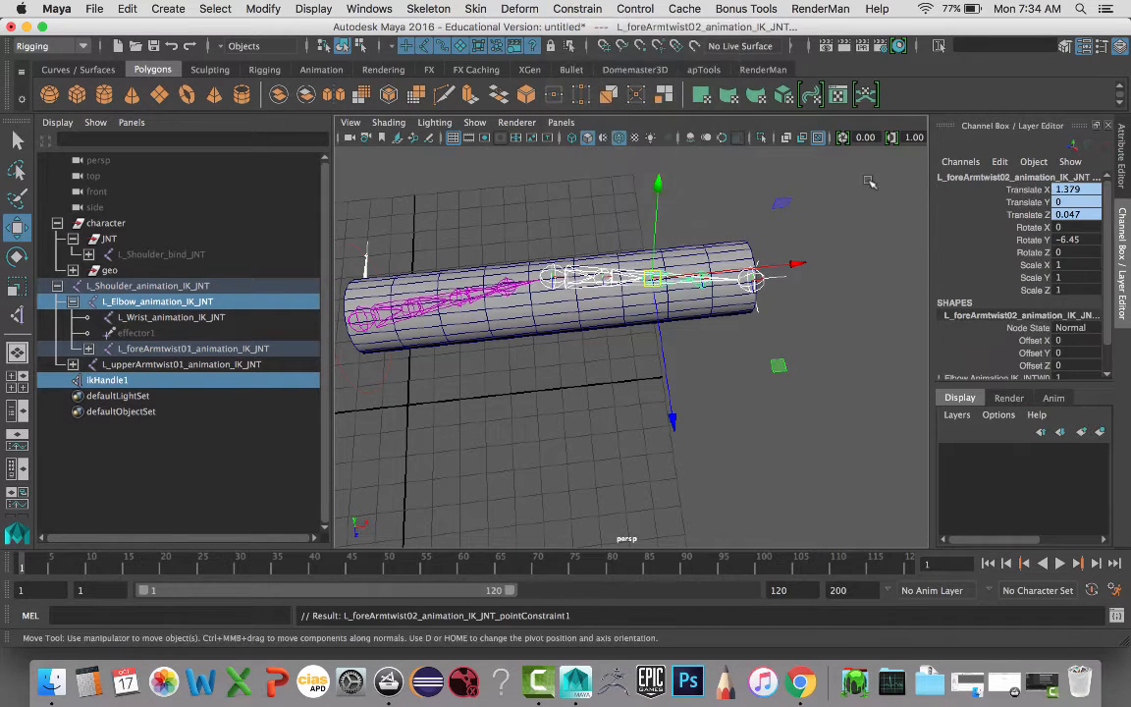
Step: Set both the elbow and ikHandle1 weights of L_foreArmtwist02_animation_IK_JNT's point constraint to 0.5
scroll(1061, 324, "down", 3)
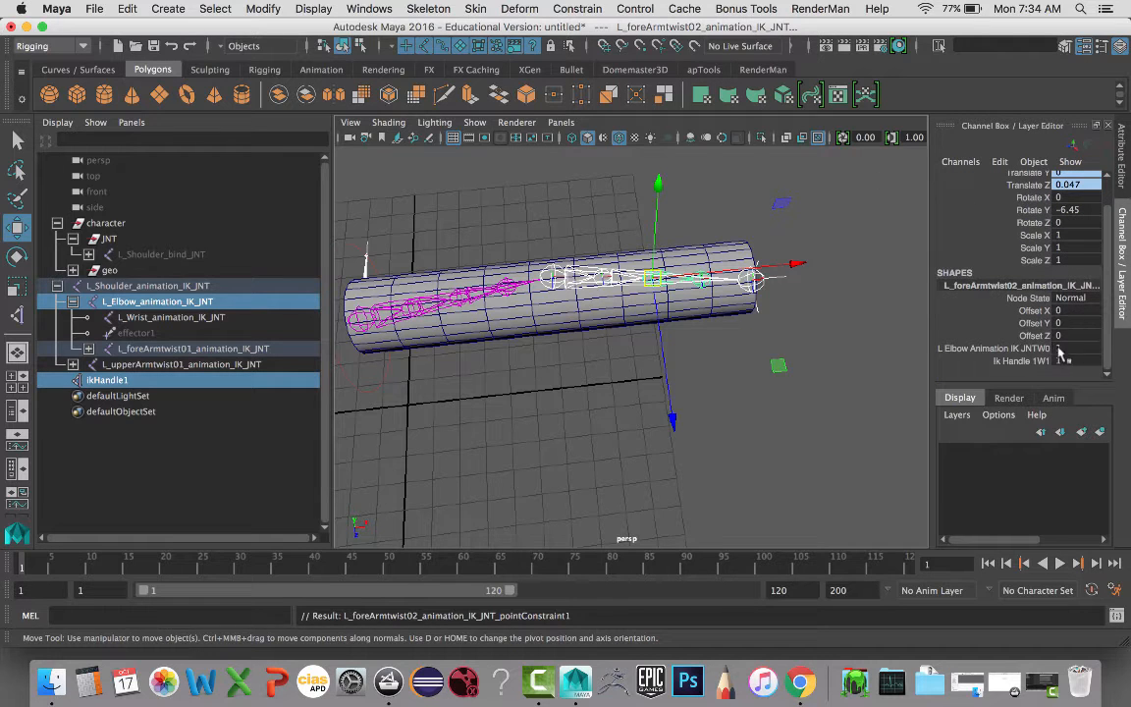
left_click_drag(1061, 349, 1064, 360)
type("0.5")
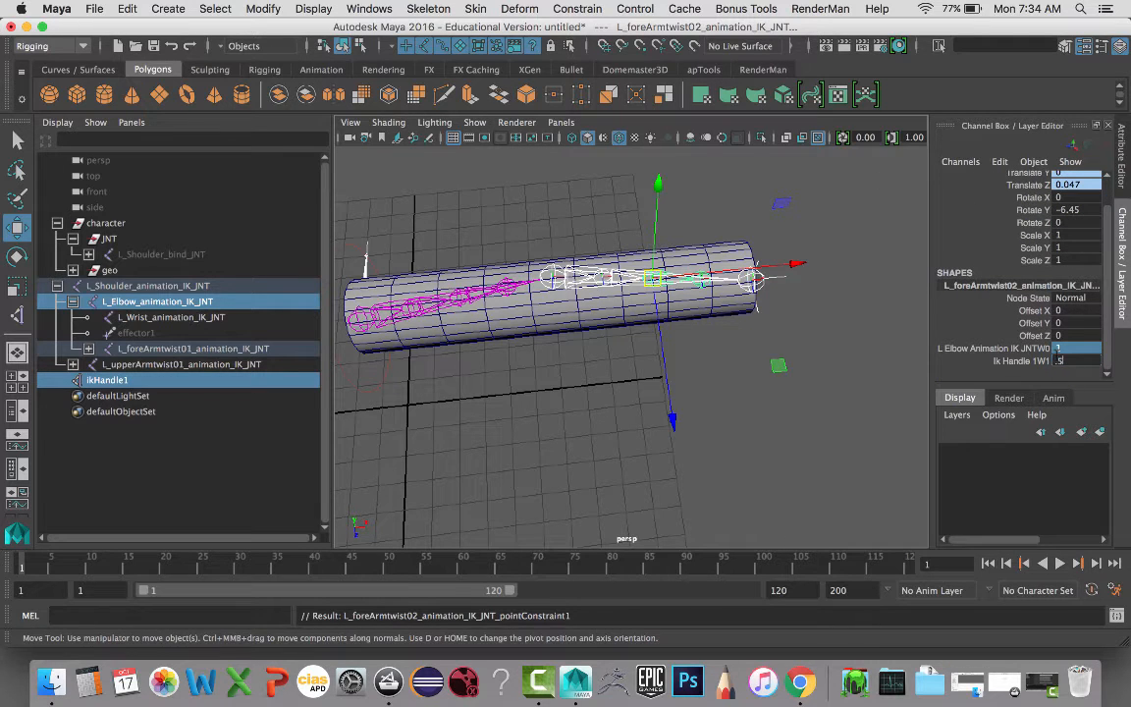
key("Return")
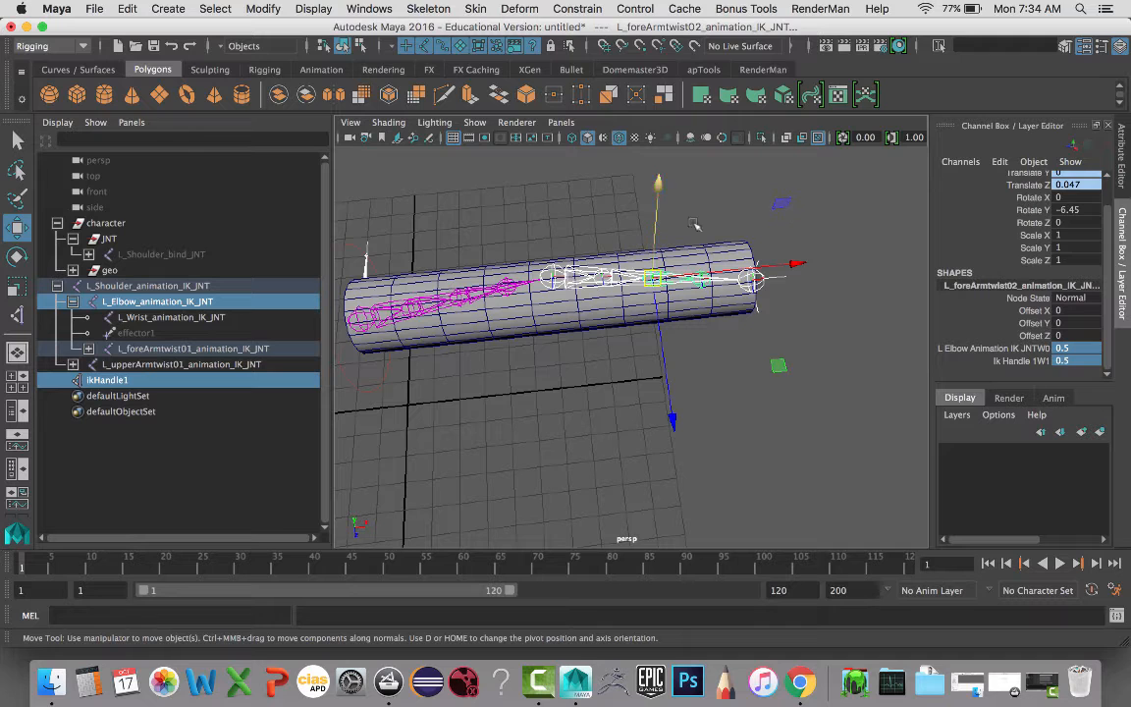
Step: Point constrain L_foreArmtwist01_animation_IK_JNT, the twist joint nearest the elbow, to L_Elbow_animation_IK_JNT and ikHandle1
left_click(538, 248)
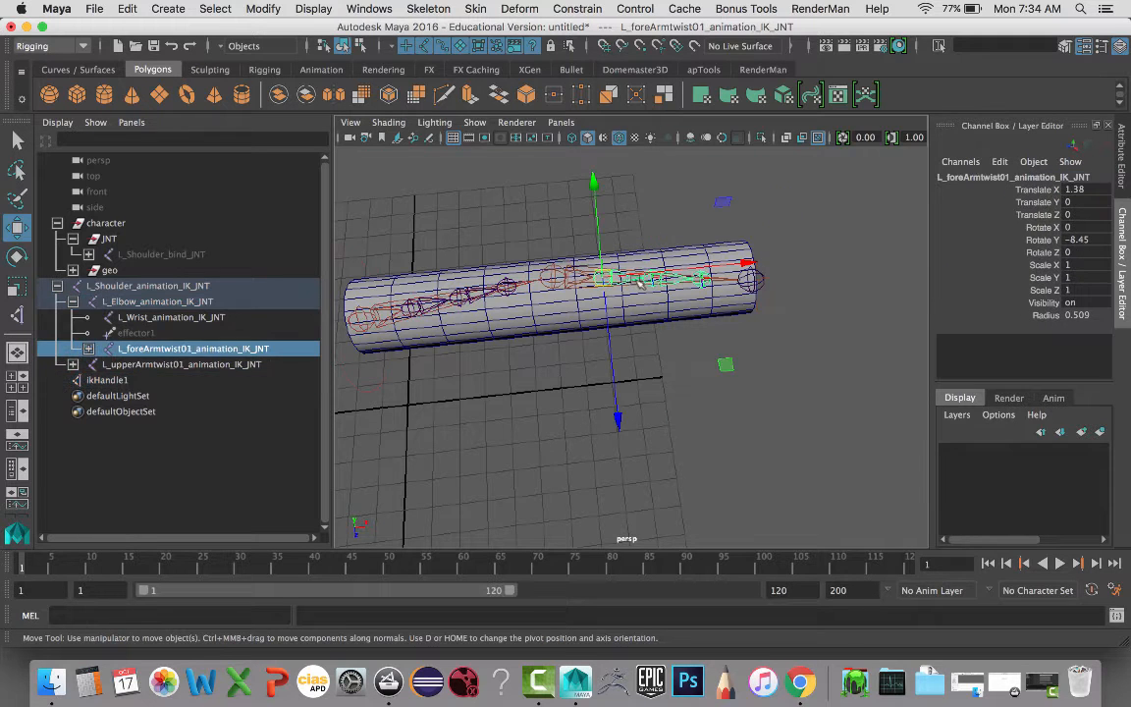
left_click(551, 272)
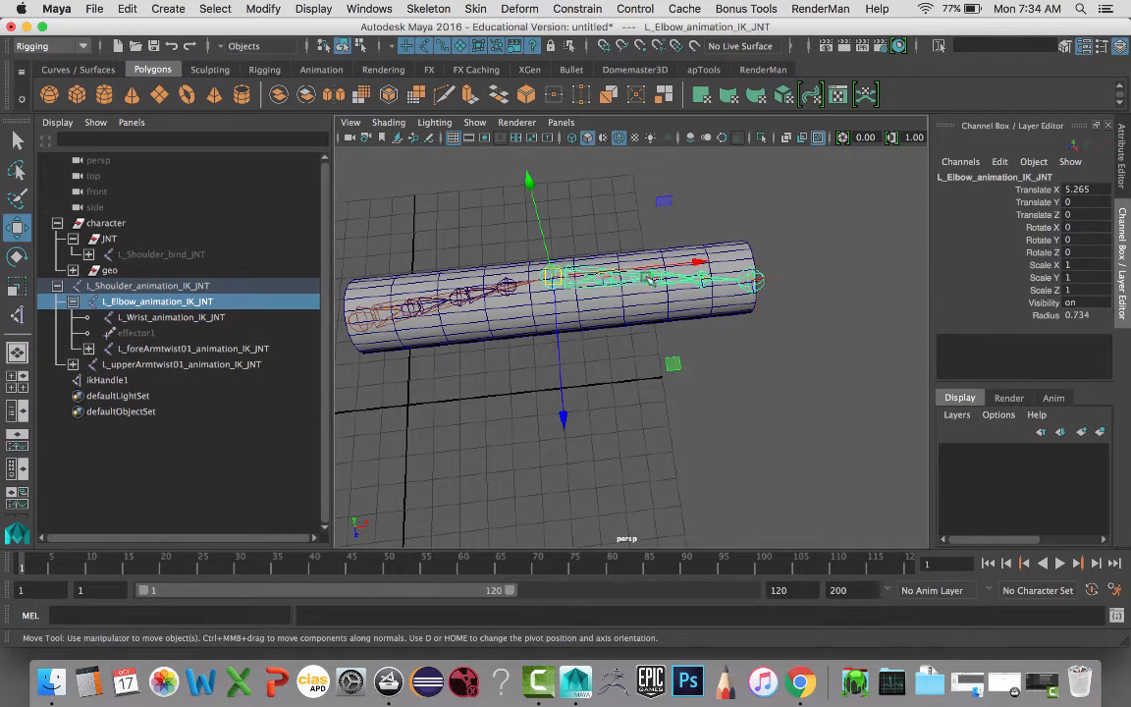
left_click(681, 255, "shift")
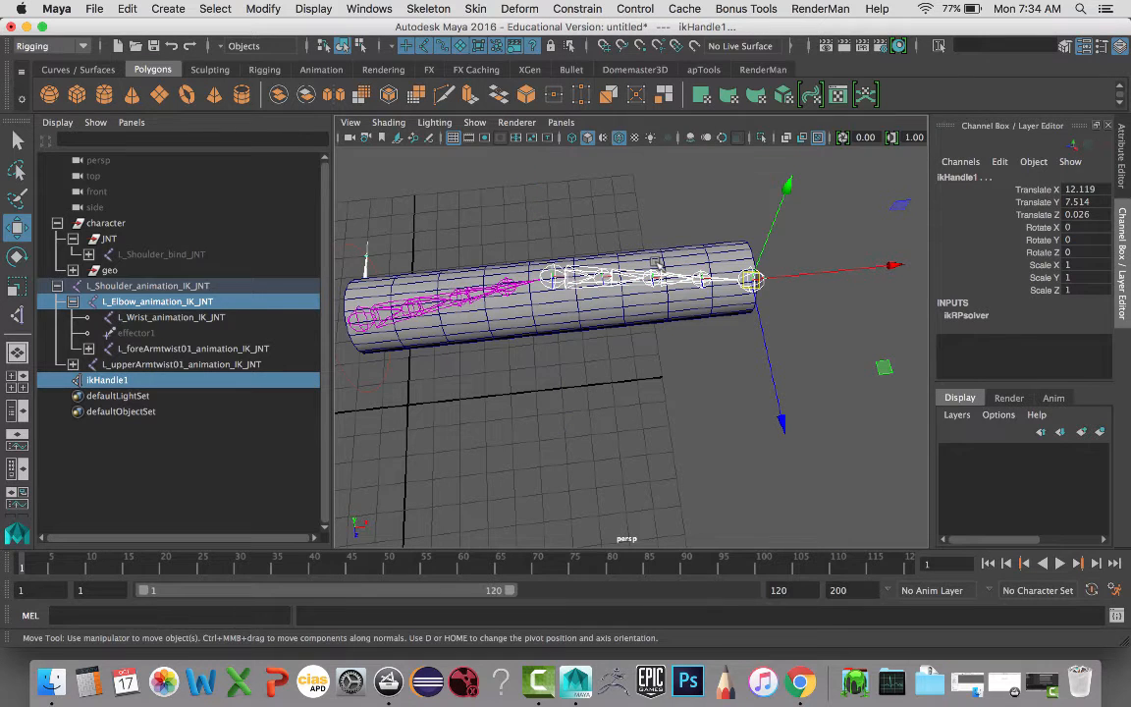
left_click(501, 249)
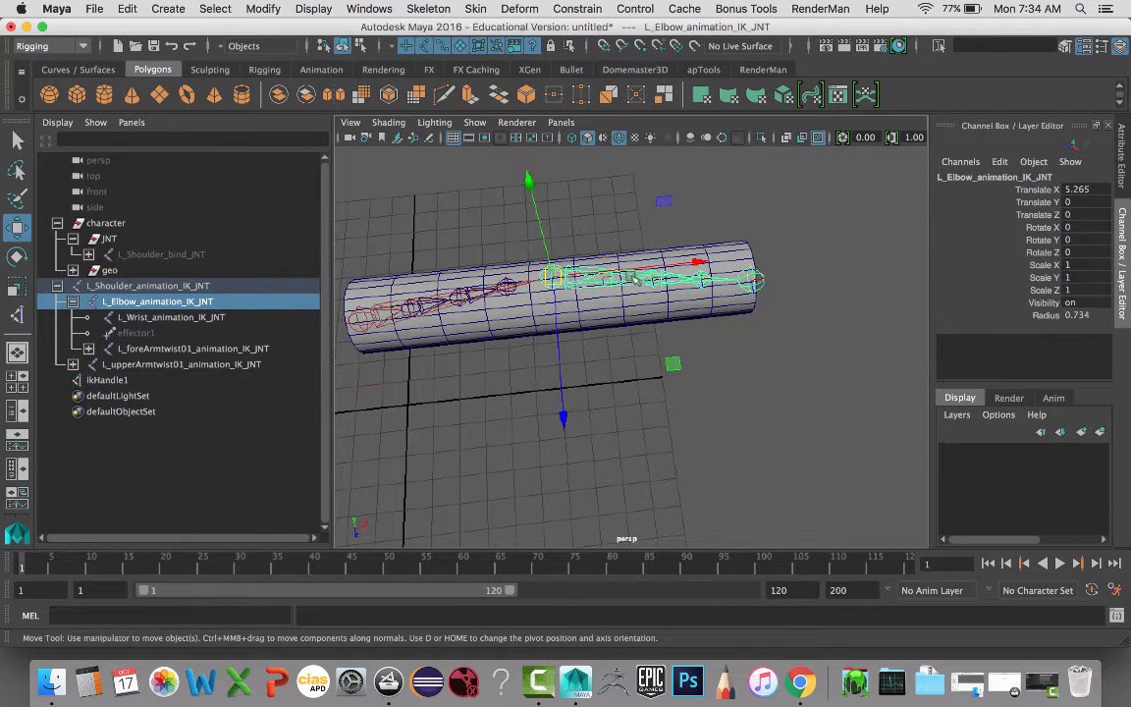
left_click(677, 254, "shift")
left_click(572, 274, "shift")
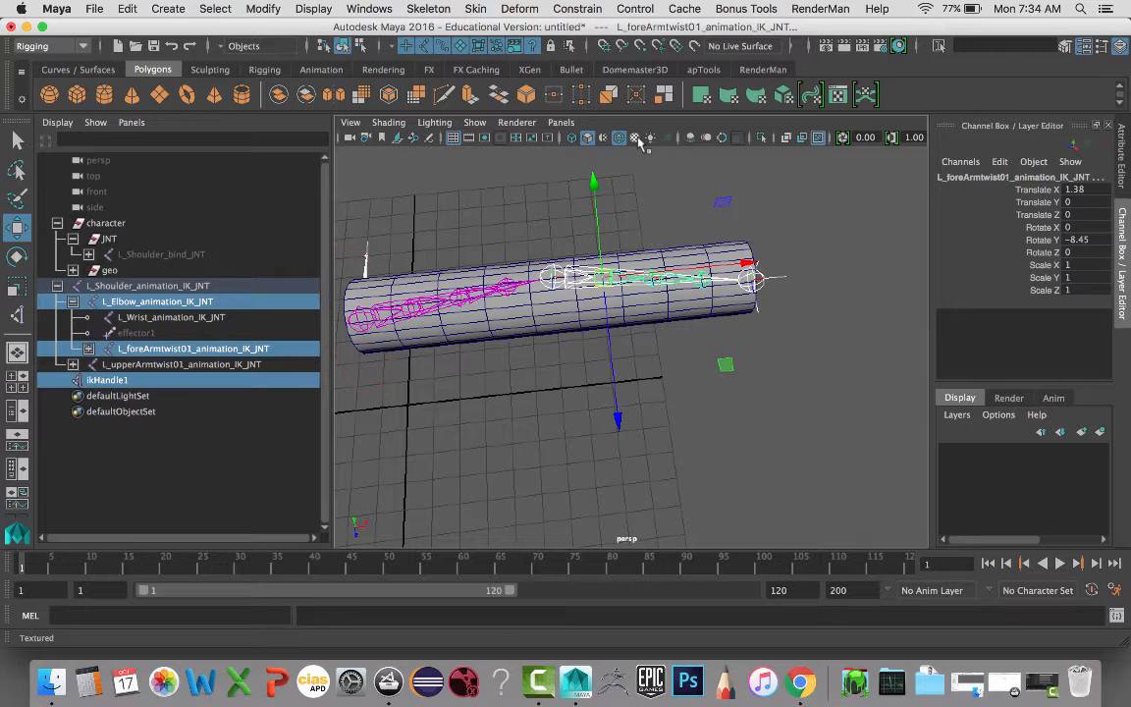
key("g")
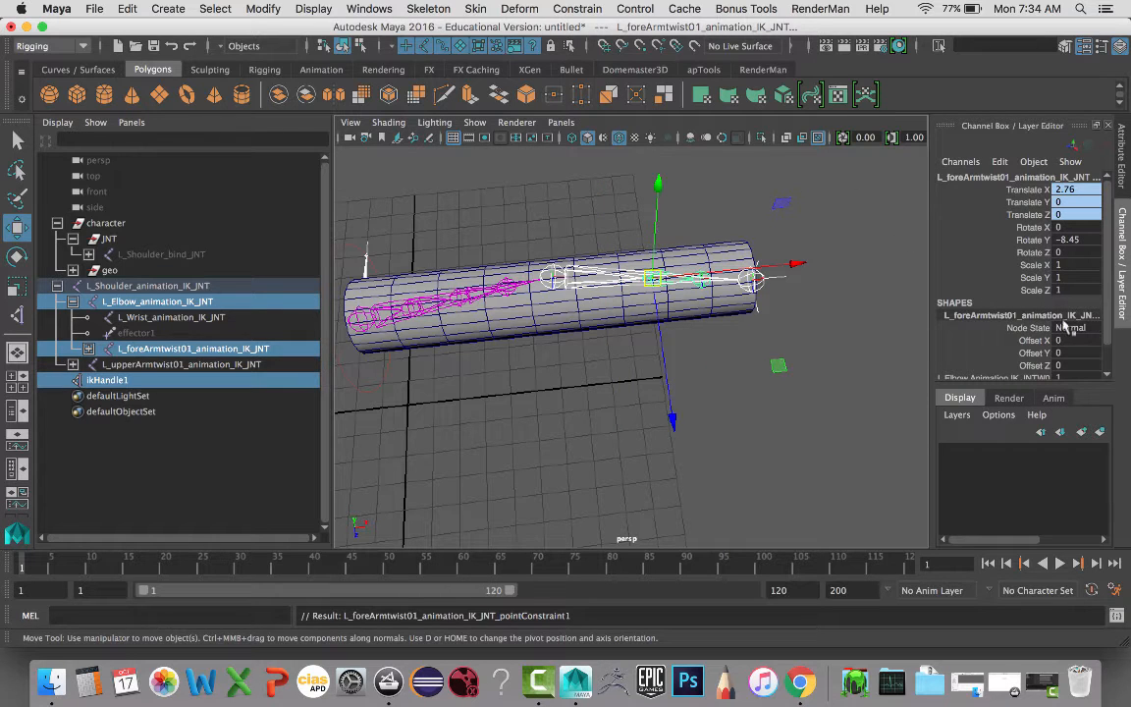
Step: Set the point constraint weights of L_foreArmtwist01_animation_IK_JNT to 0.75 for the elbow and 0.25 for ikHandle1
scroll(1068, 334, "down", 2)
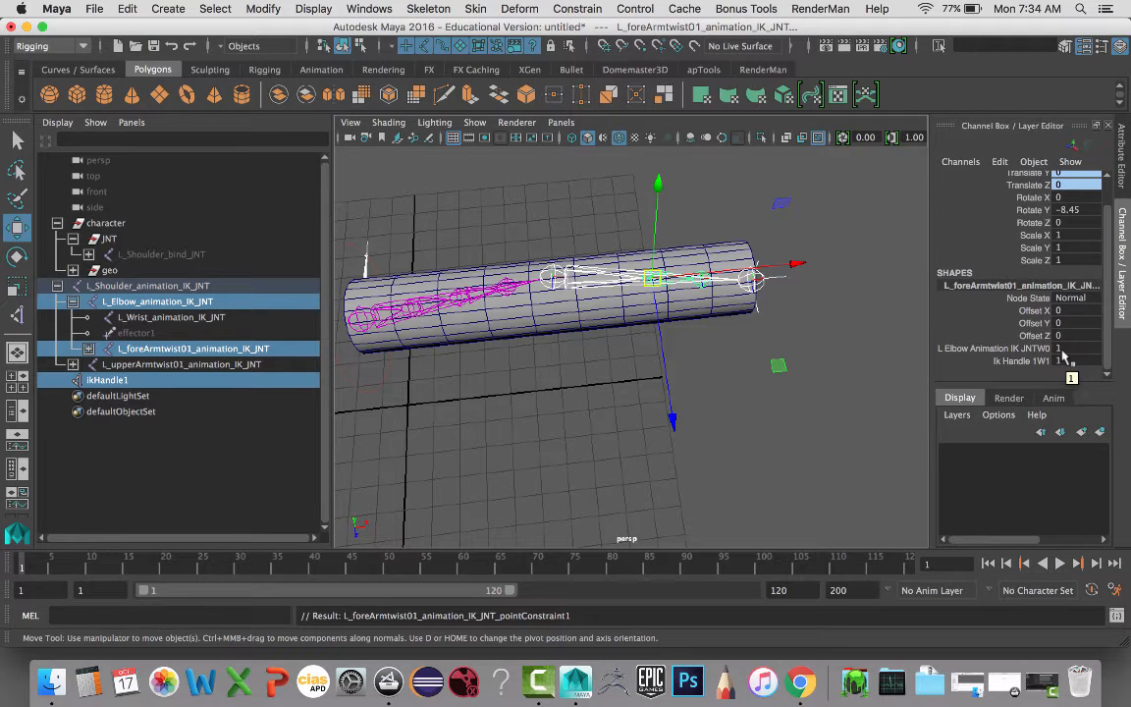
double_click(1061, 349)
key("BackSpace")
key("Tab")
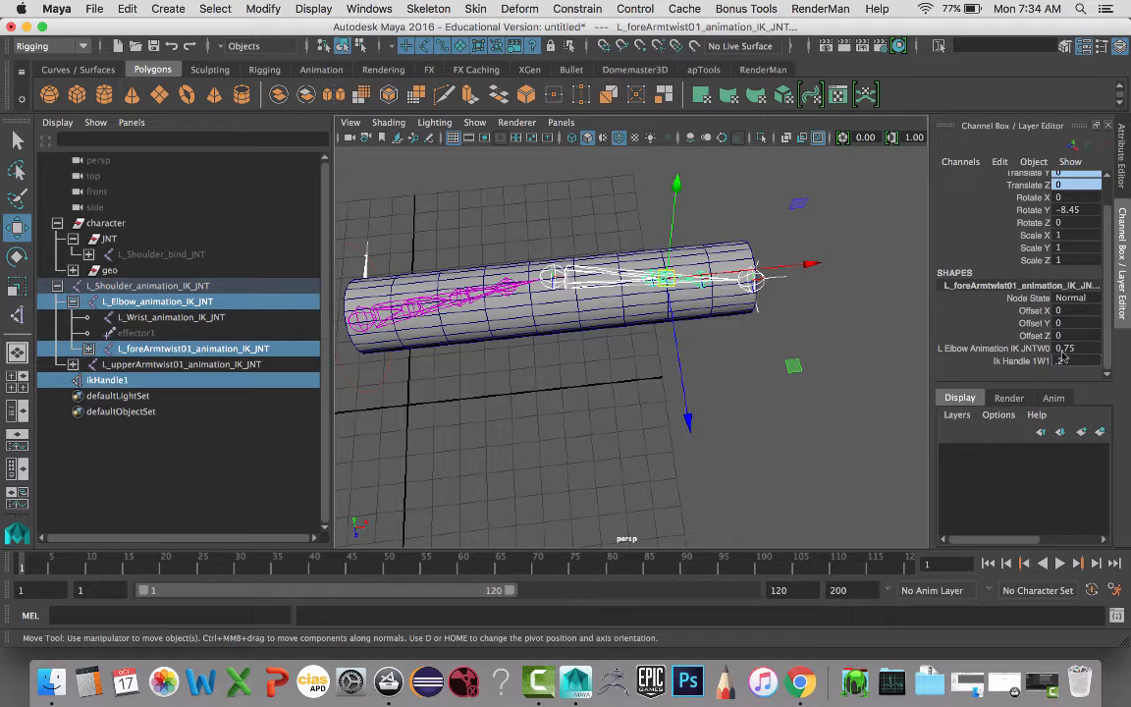
type(".25")
key("Return")
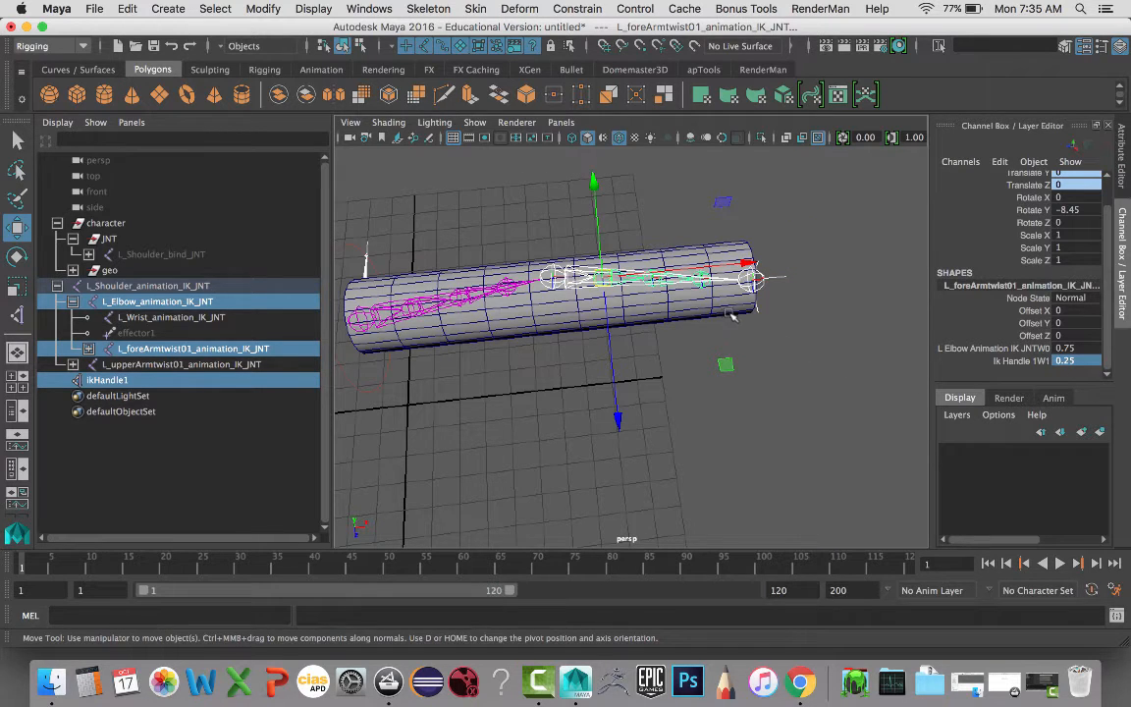
Step: Try moving ikHandle1 to bend the arm with the constrained forearm twist joints, and undo the move
left_click(563, 273)
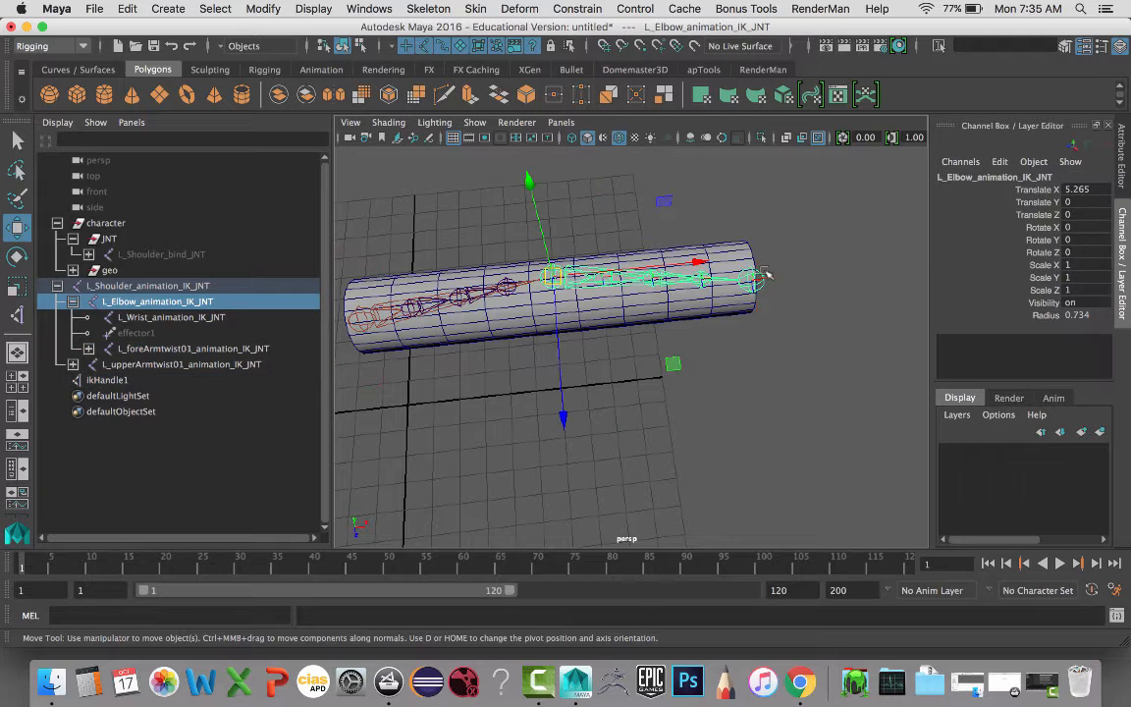
left_click_drag(736, 248, 611, 371)
key("z")
Step: Try moving L_Wrist_animation_IK_JNT with the forearm twist joints constrained, and undo the move
left_click_drag(717, 340, 716, 293, "alt")
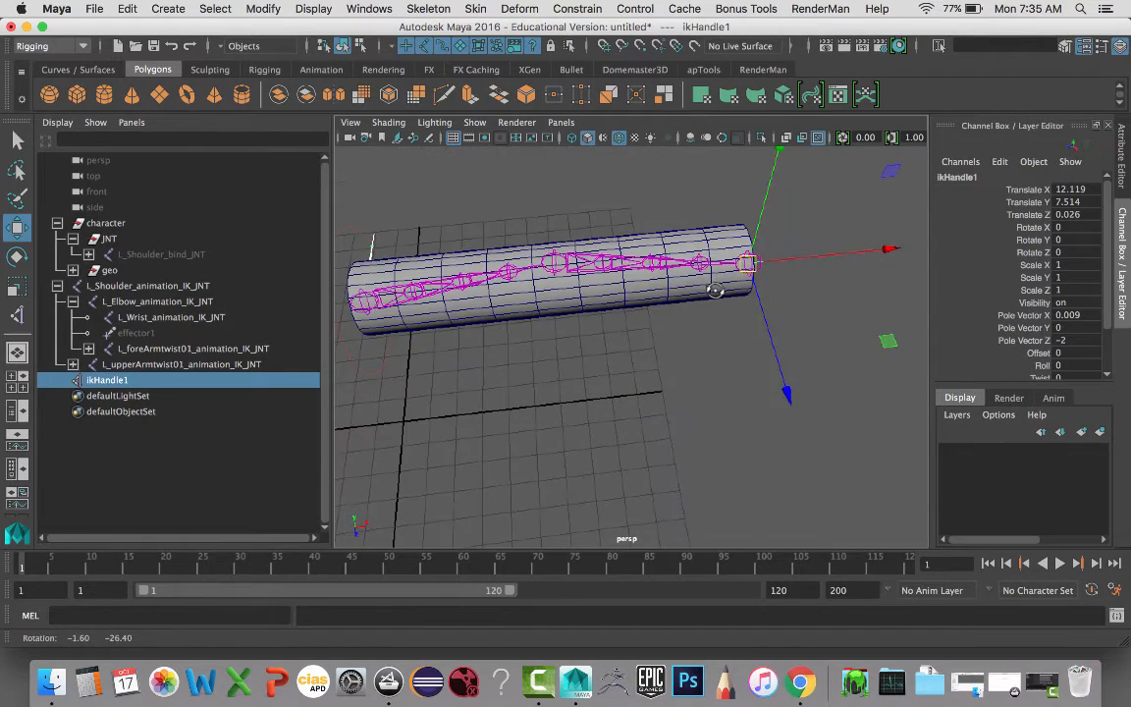
scroll(718, 295, "up", 5)
middle_click_drag(718, 296, 697, 340, "alt")
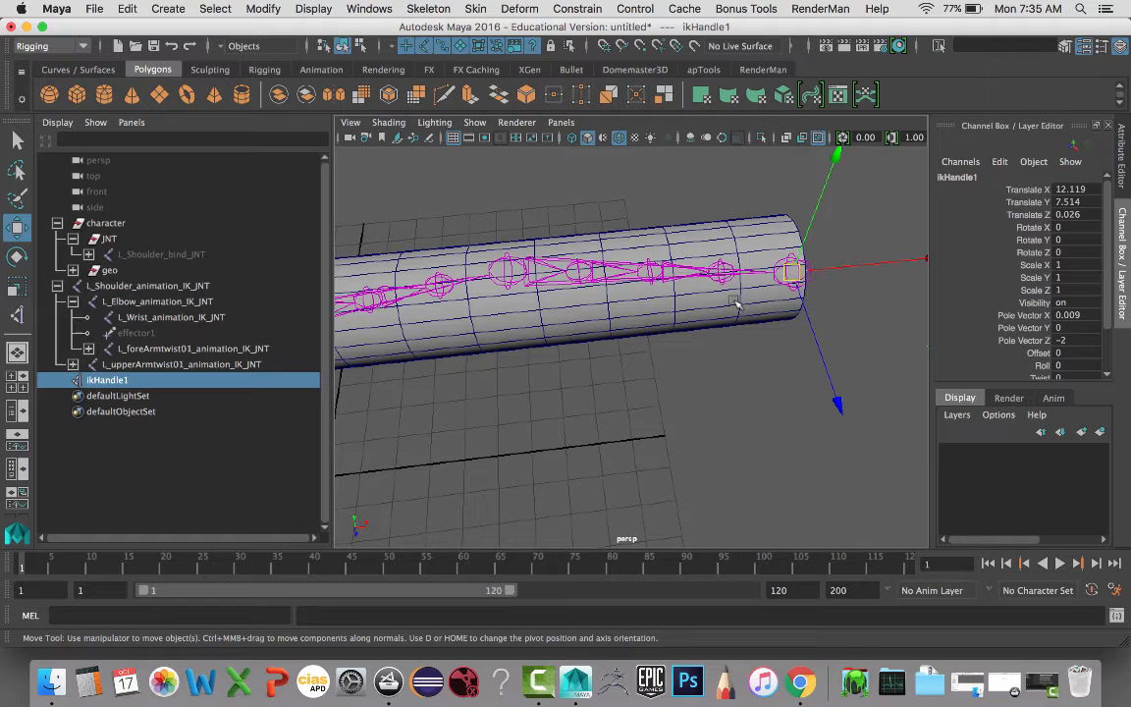
left_click(791, 271)
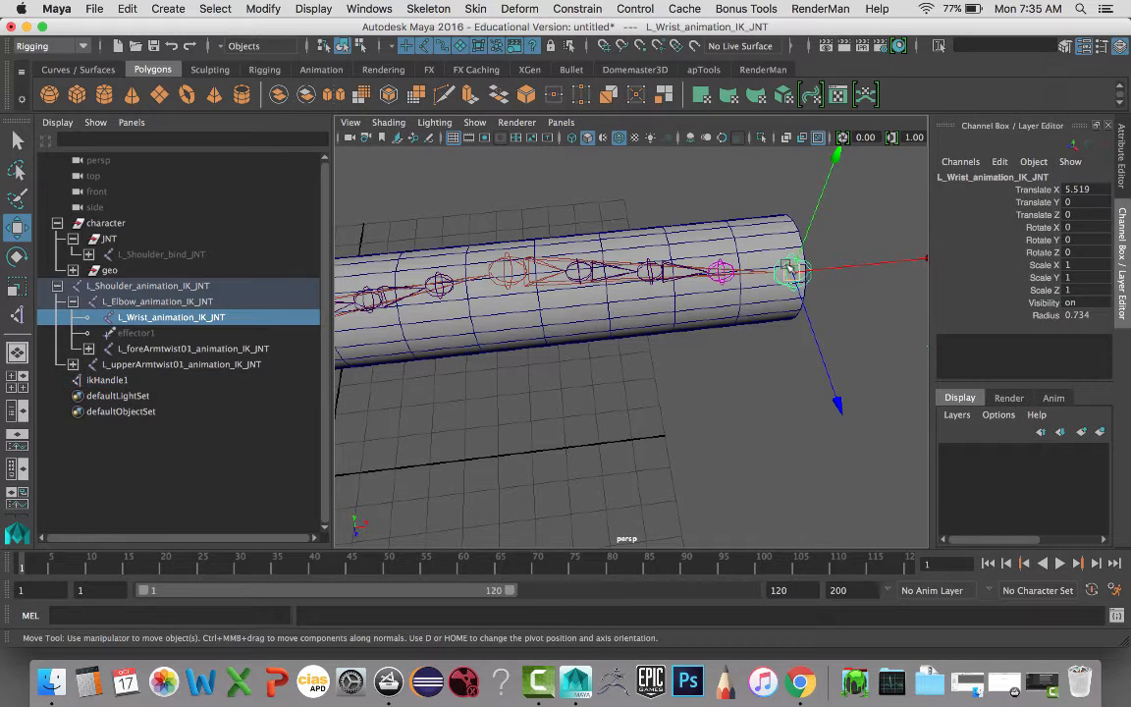
left_click_drag(791, 272, 740, 324)
key("super+z")
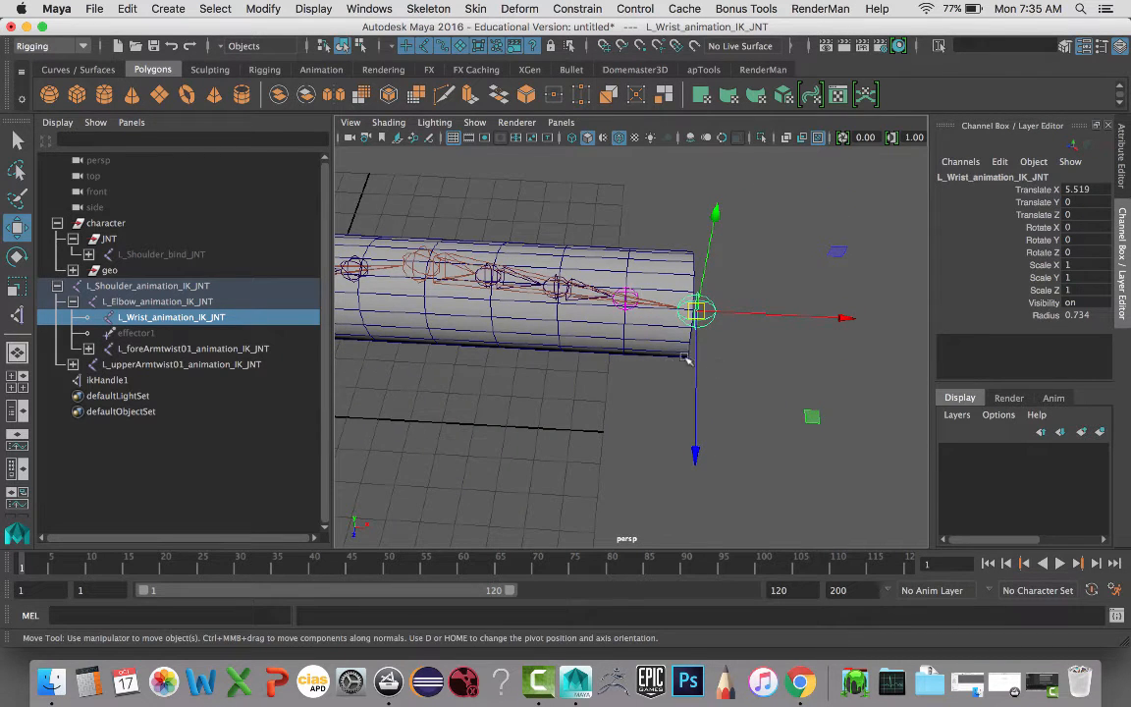
Step: Try rotating L_Wrist_animation_IK_JNT about 13 degrees around its X axis, and undo the rotation
left_click_drag(687, 360, 646, 354, "alt")
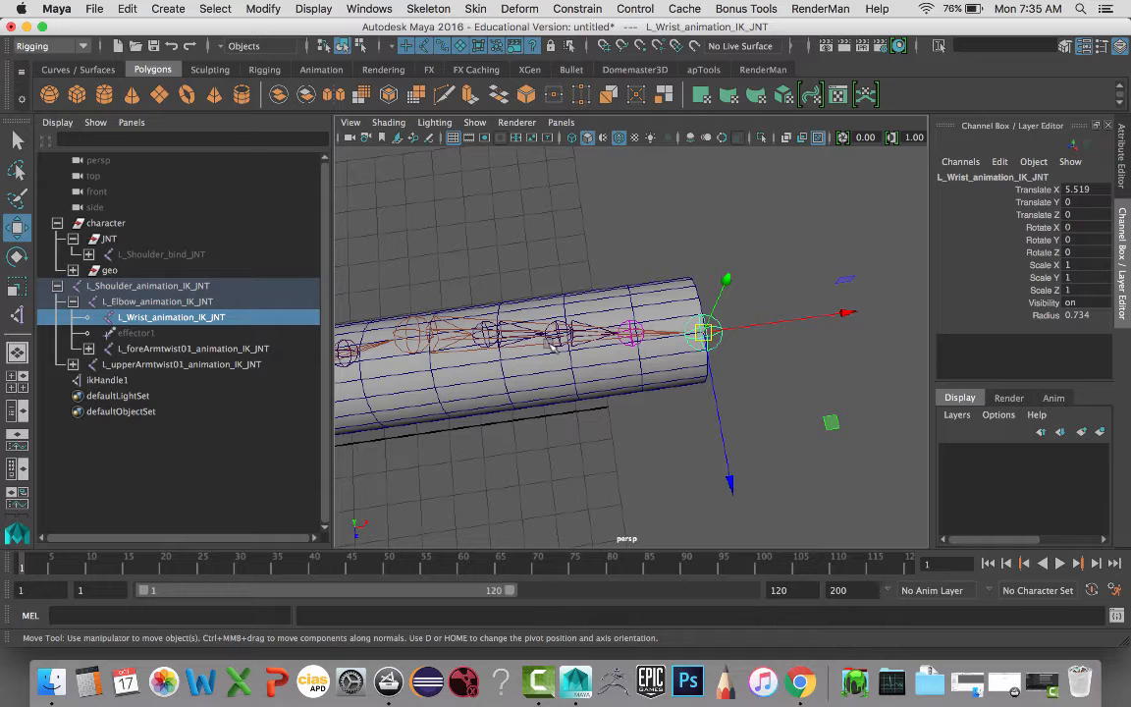
left_click_drag(636, 352, 678, 331, "alt")
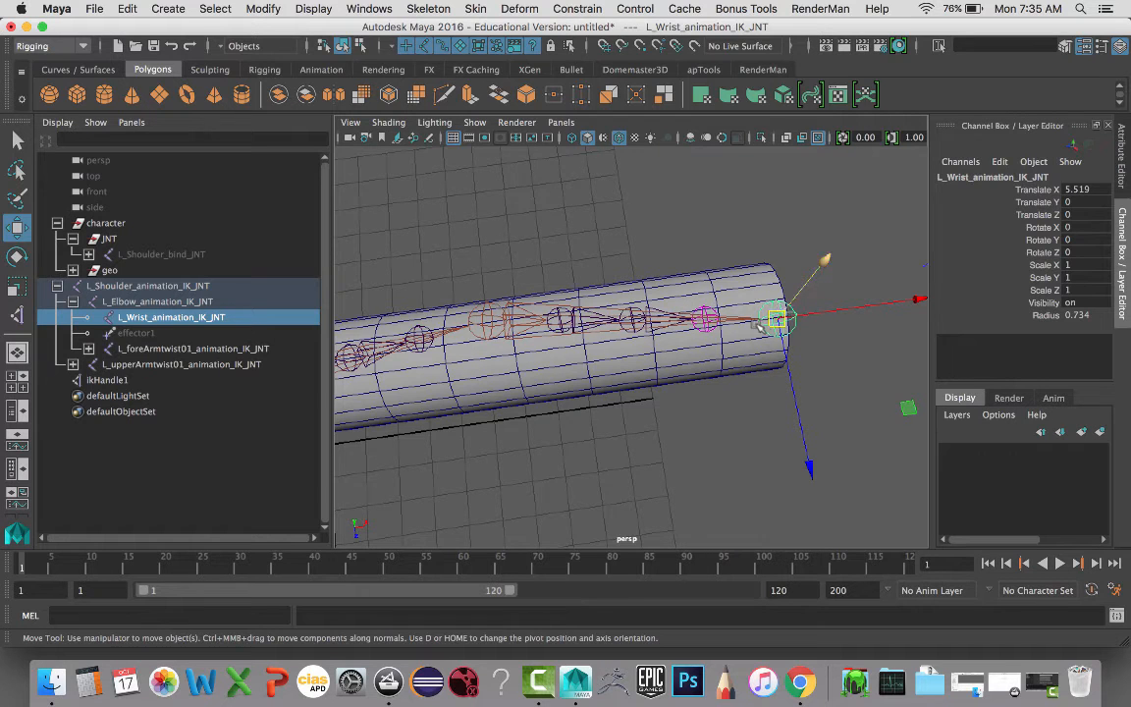
left_click_drag(784, 311, 847, 310, "alt")
key("e")
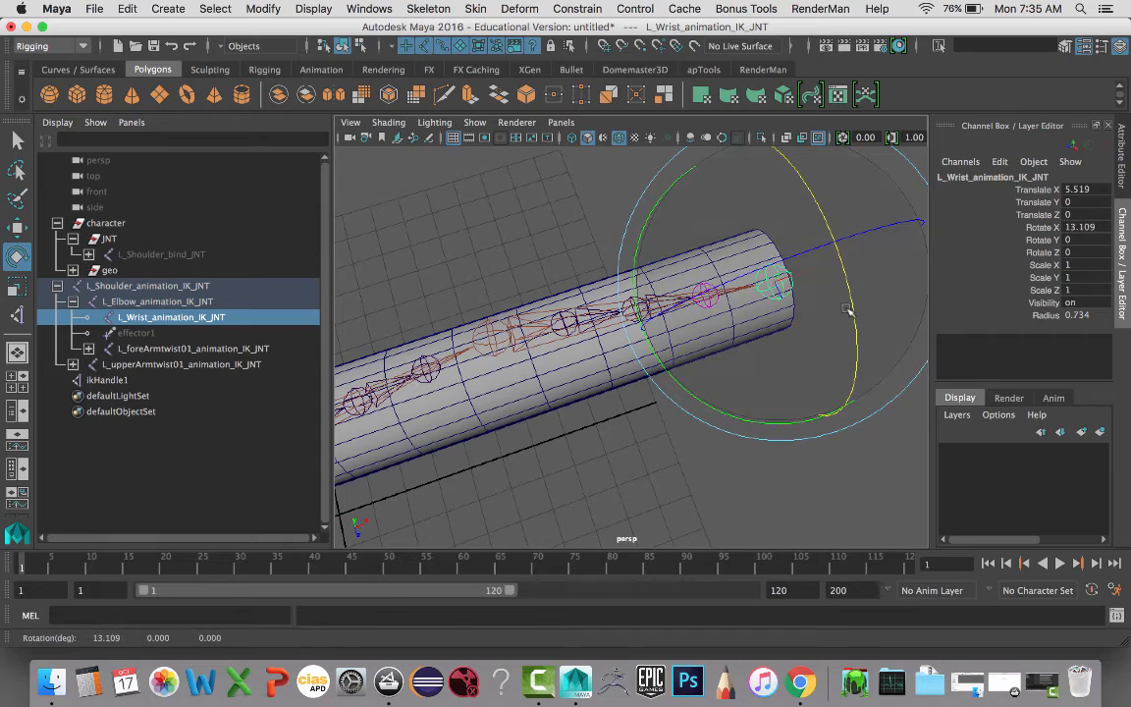
key("ctrl+z")
Step: Orient-constrain L_foreArmtwist01_animation_IK_JNT1 to the elbow and wrist IK joints on the X axis only, without maintaining offset
left_click_drag(589, 392, 552, 358, "alt")
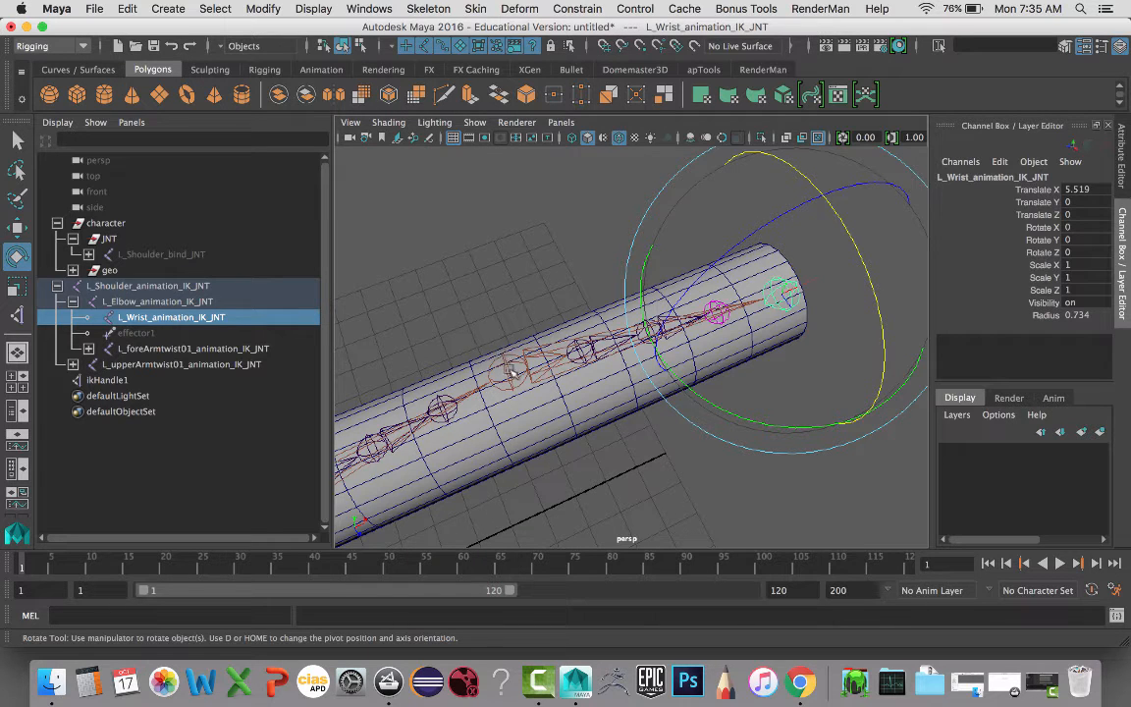
key("Up")
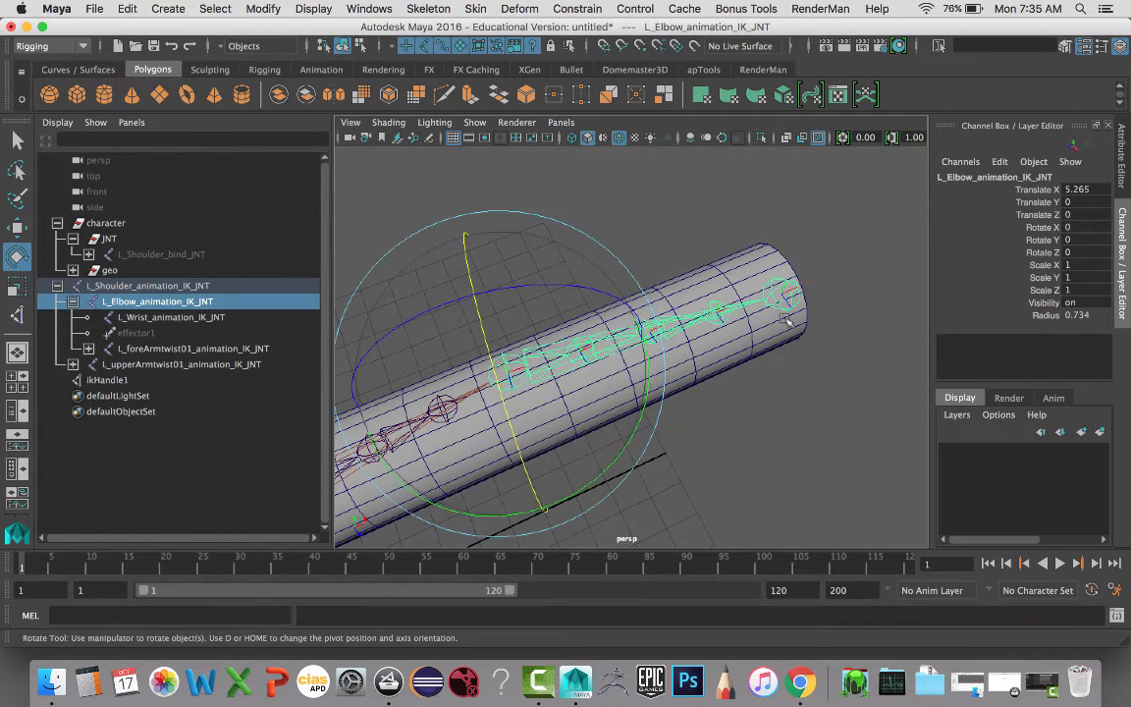
left_click(792, 305, "shift")
key("q")
left_click(719, 316, "shift")
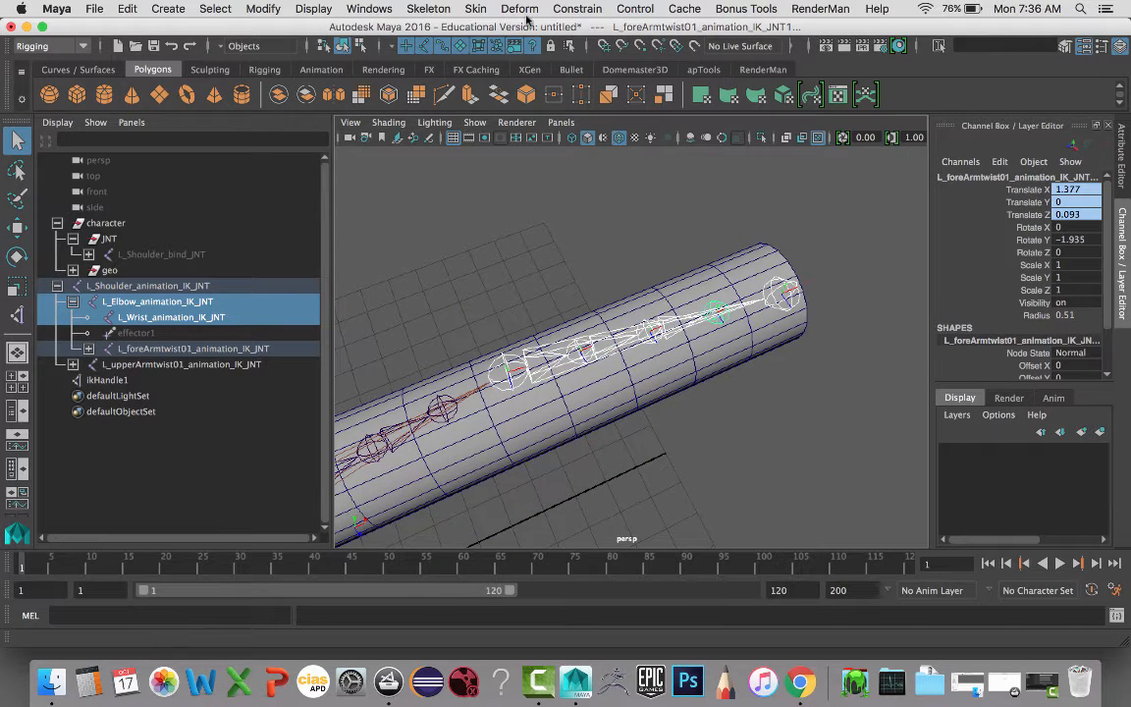
left_click(564, 9)
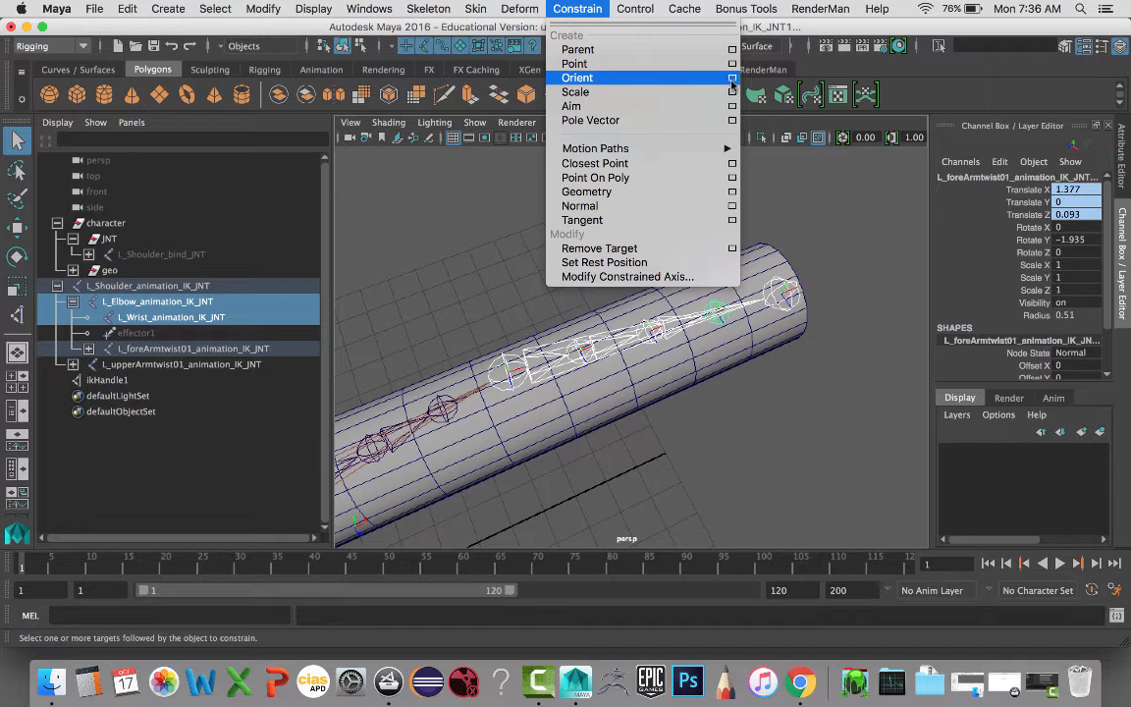
left_click(669, 80)
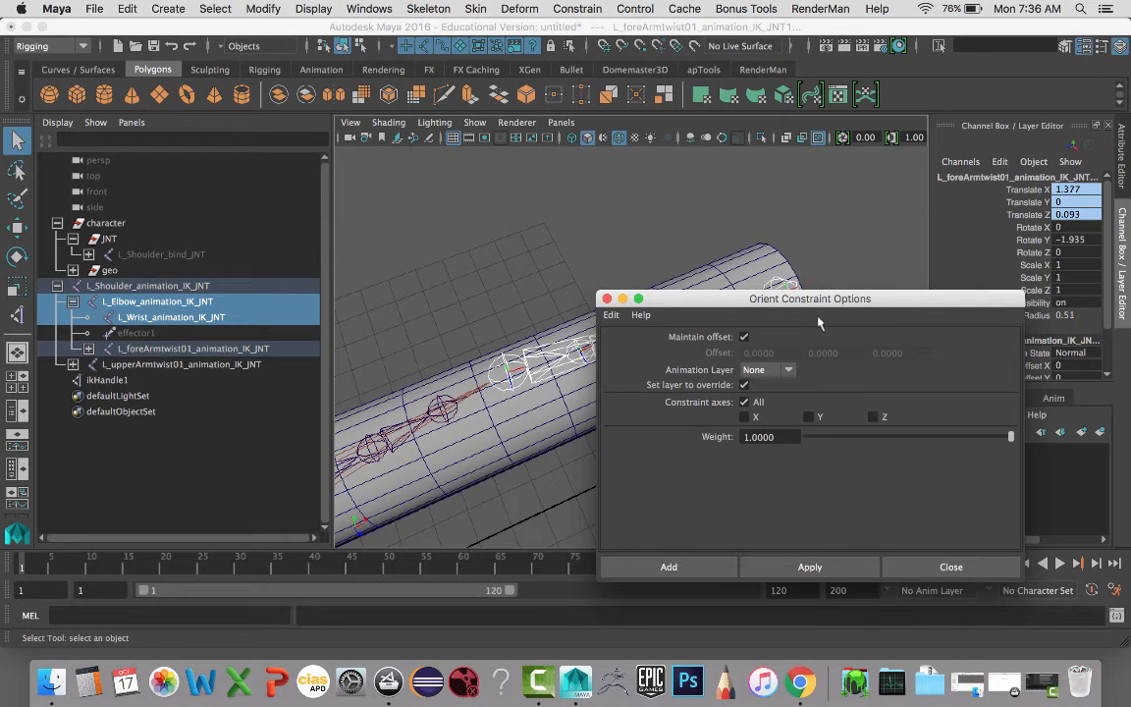
left_click(743, 336)
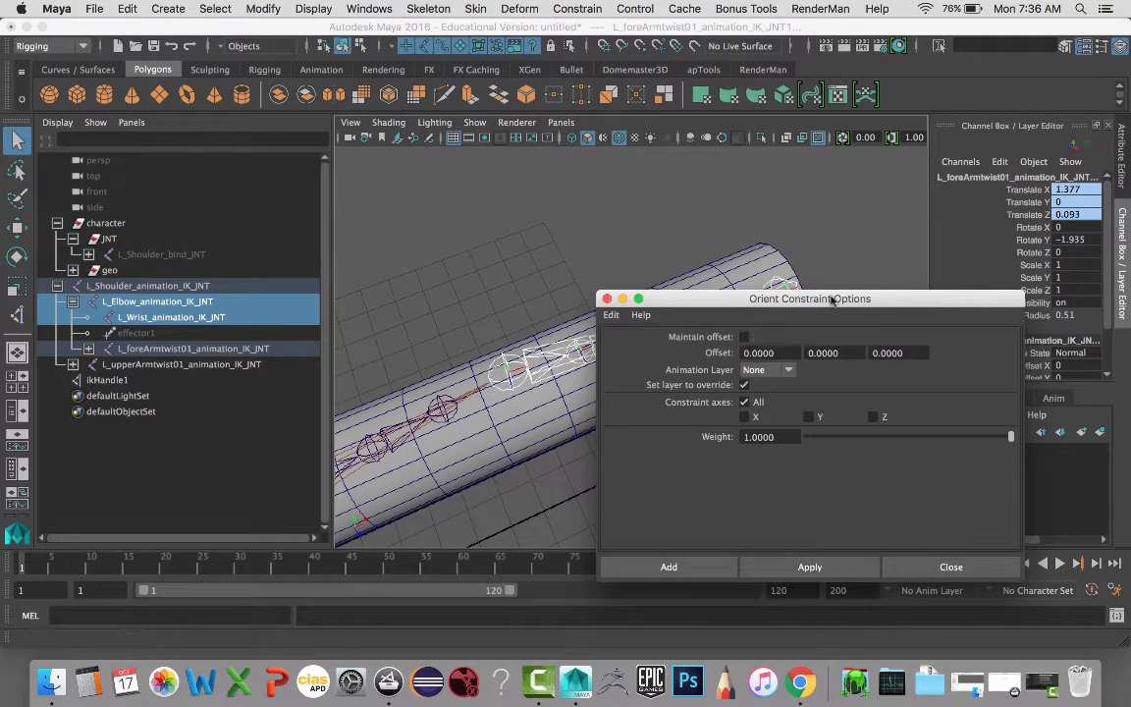
left_click_drag(831, 303, 958, 216)
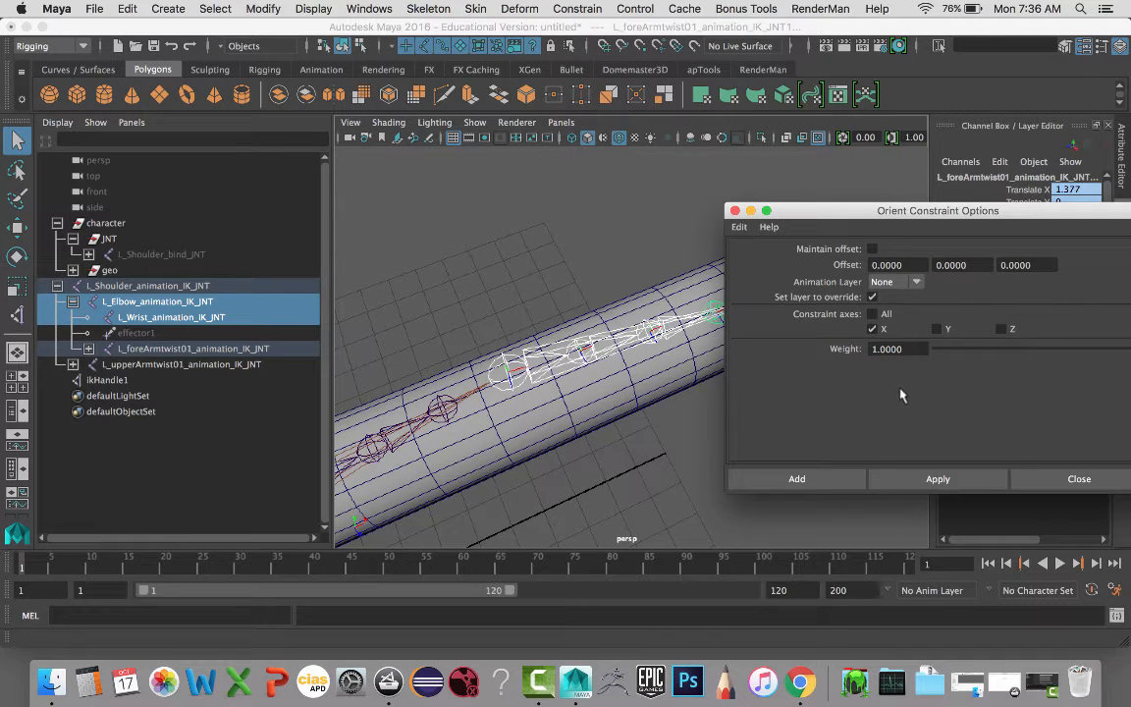
left_click(923, 480)
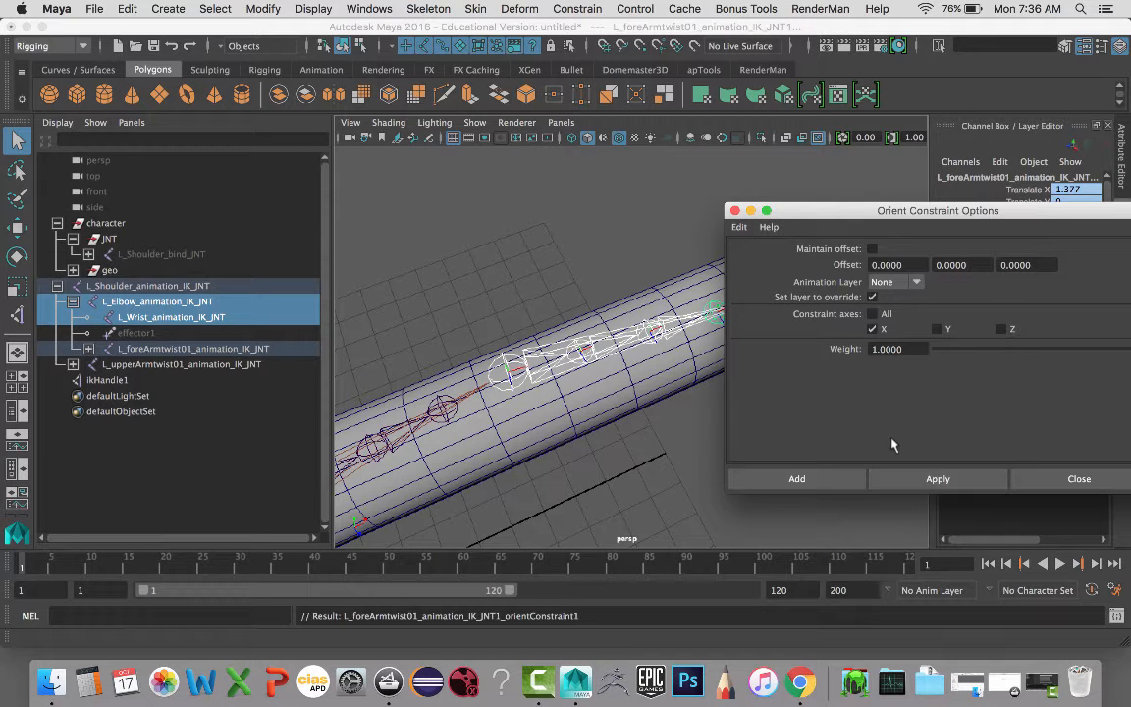
left_click_drag(748, 210, 626, 343)
left_click(611, 343)
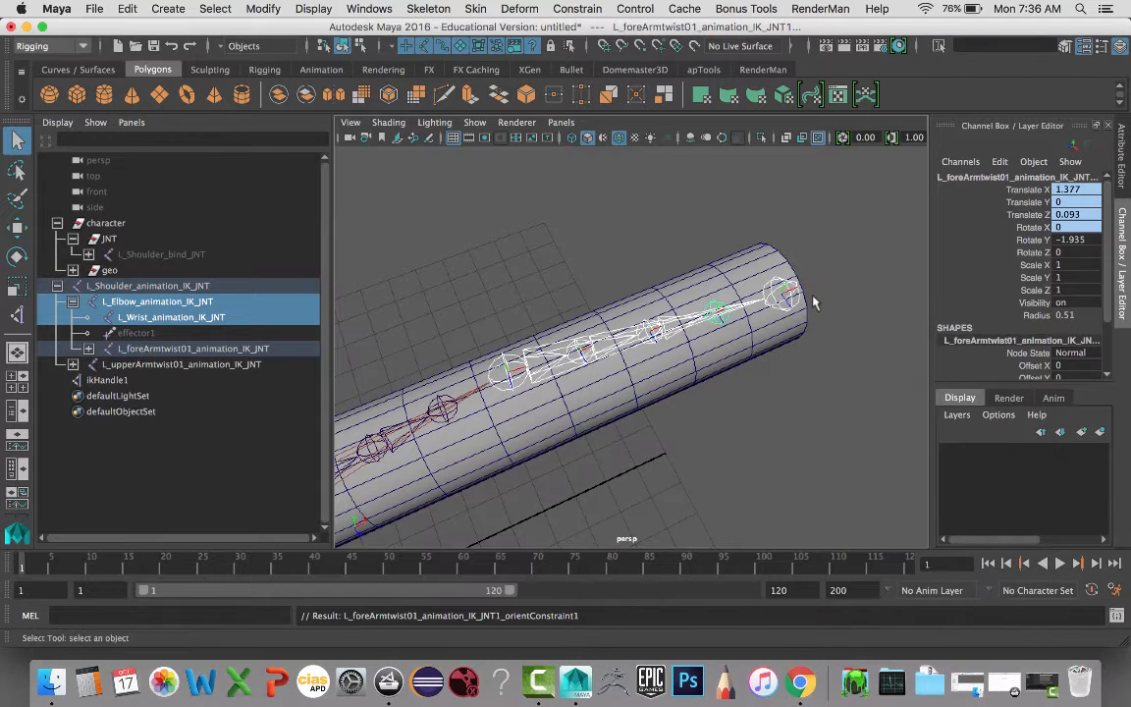
Step: Try rotating L_Wrist_animation_IK_JNT about 43 degrees around its X axis, and undo the rotation
left_click(795, 296)
key("e")
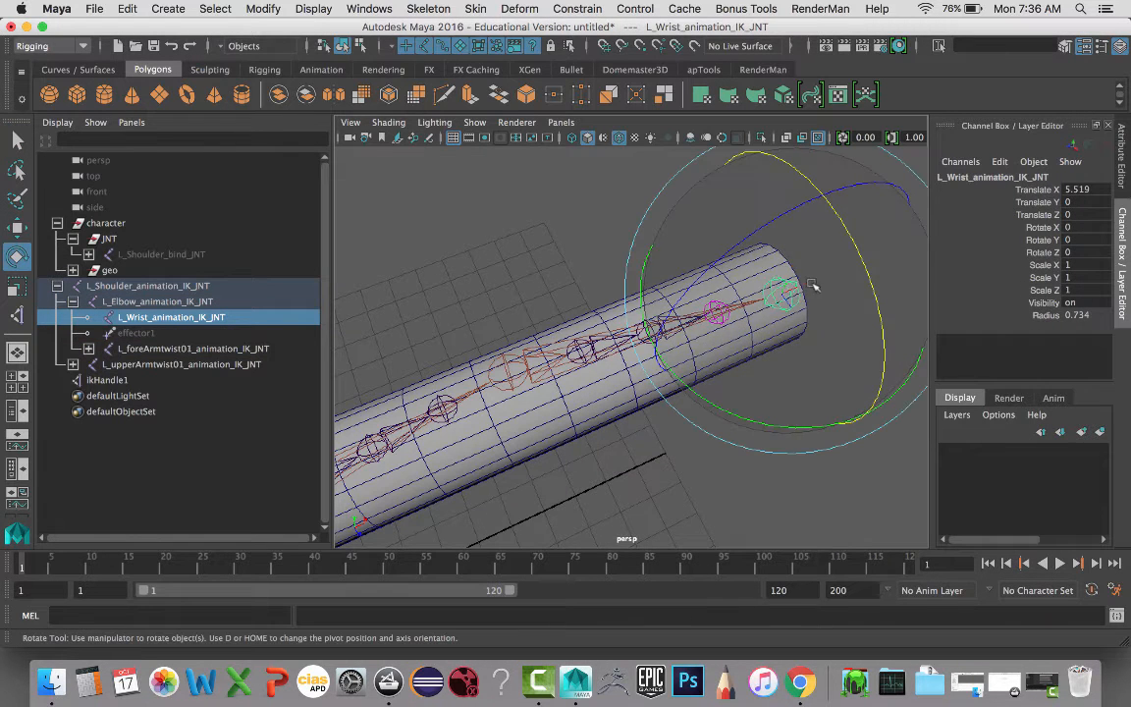
left_click_drag(864, 267, 805, 401)
key("ctrl+z")
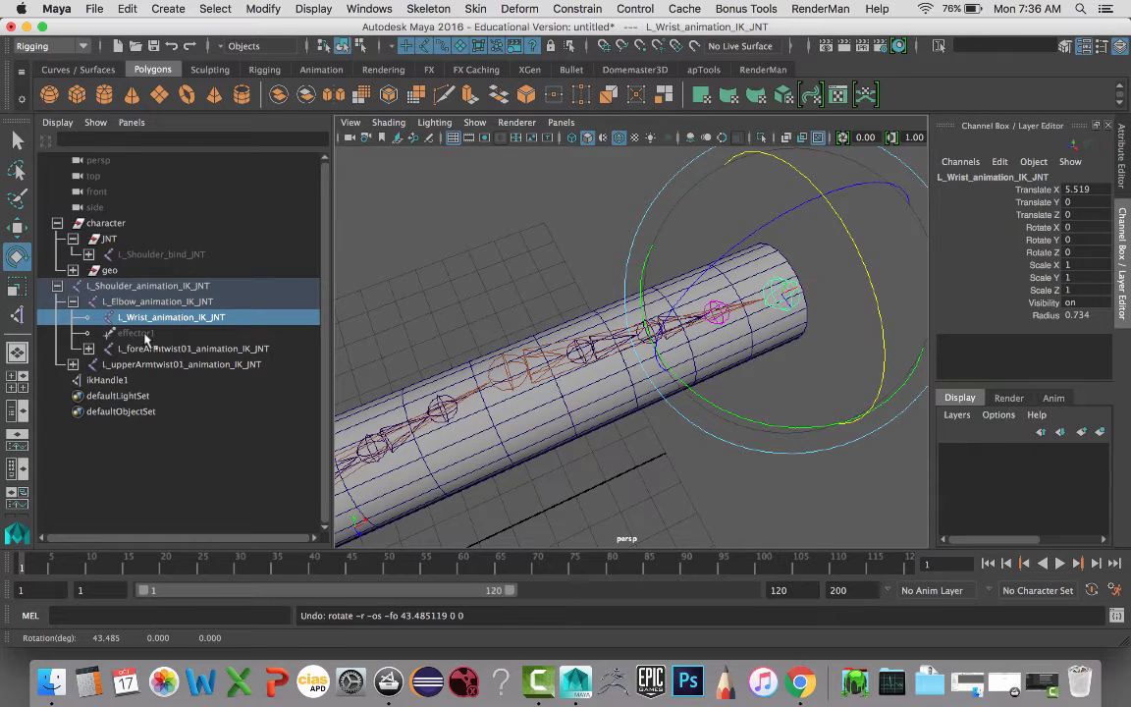
Step: Set the orient constraint weights of L_foreArmtwist01_animation_IK_JNT1 to 0.25 for the elbow and 0.75 for the wrist
key("q")
left_click(715, 309)
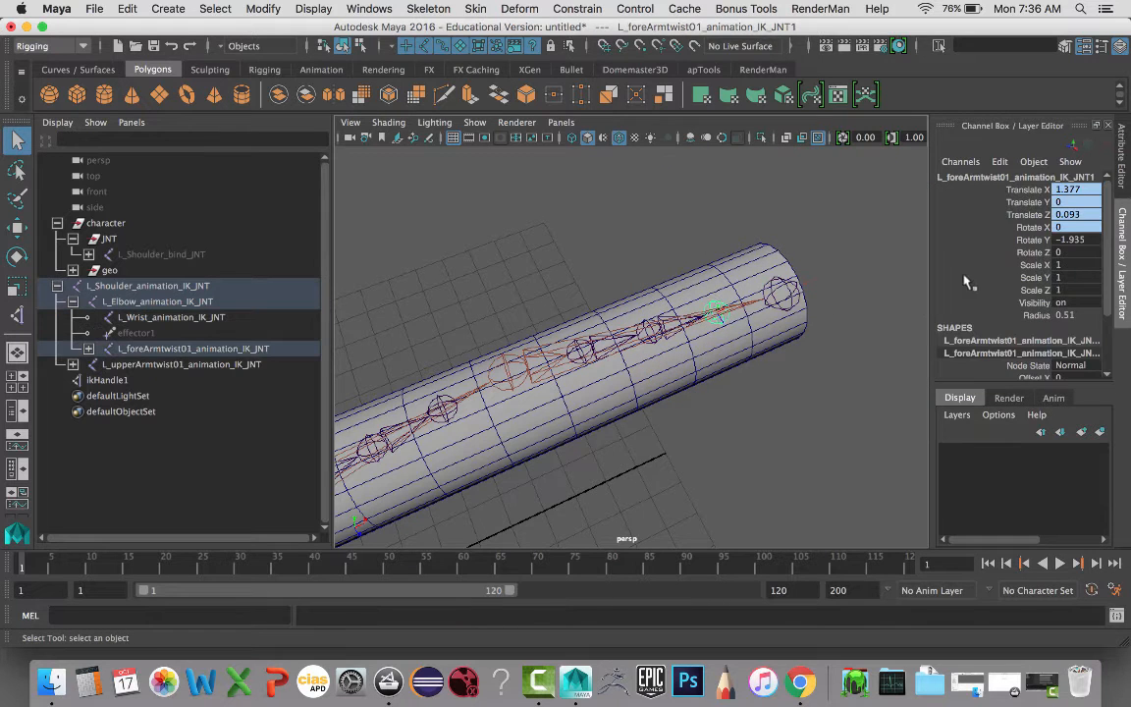
scroll(982, 287, "down", 3)
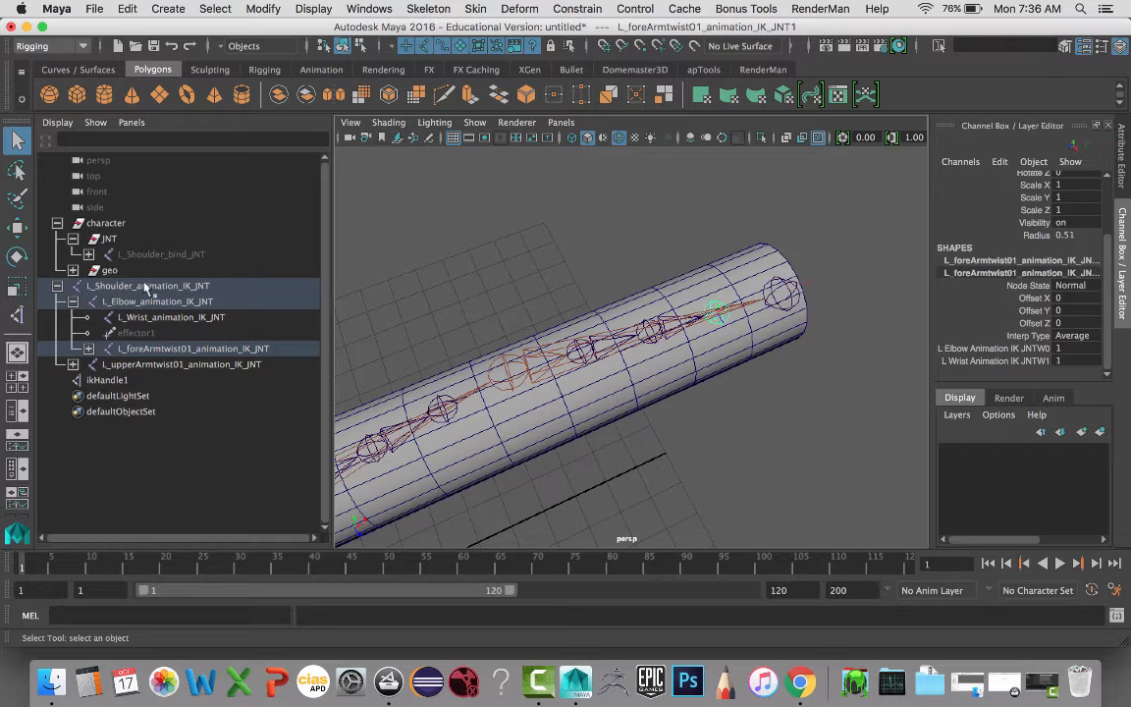
key("Down")
left_click(120, 380)
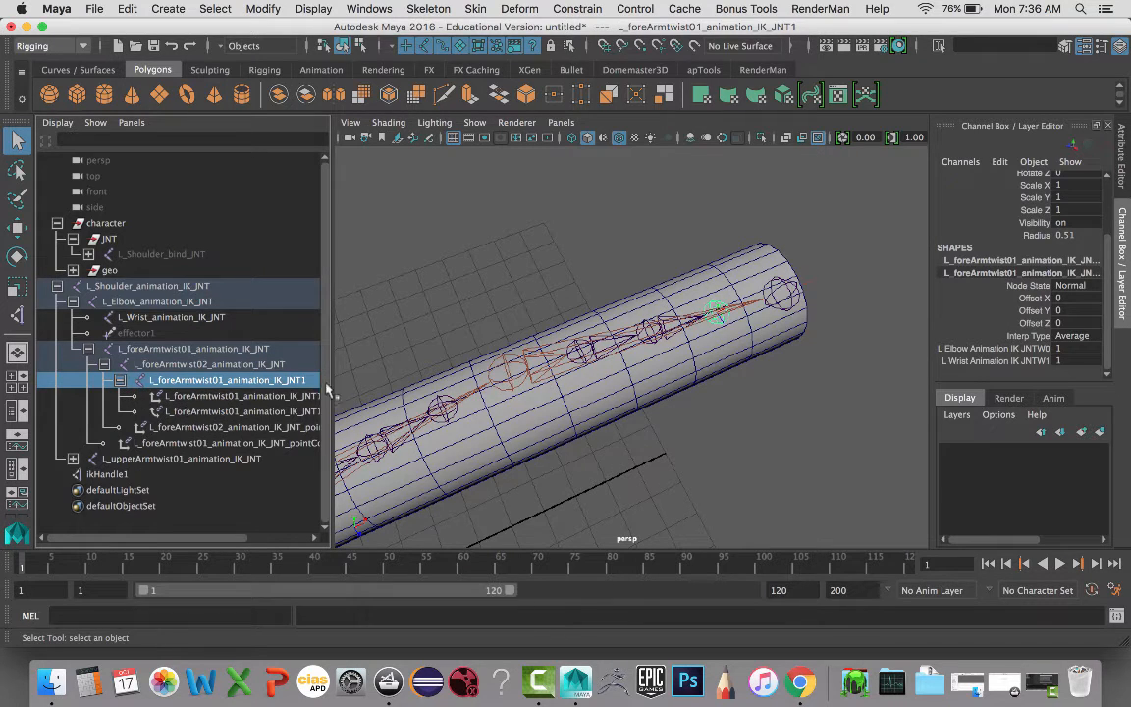
left_click_drag(330, 373, 436, 373)
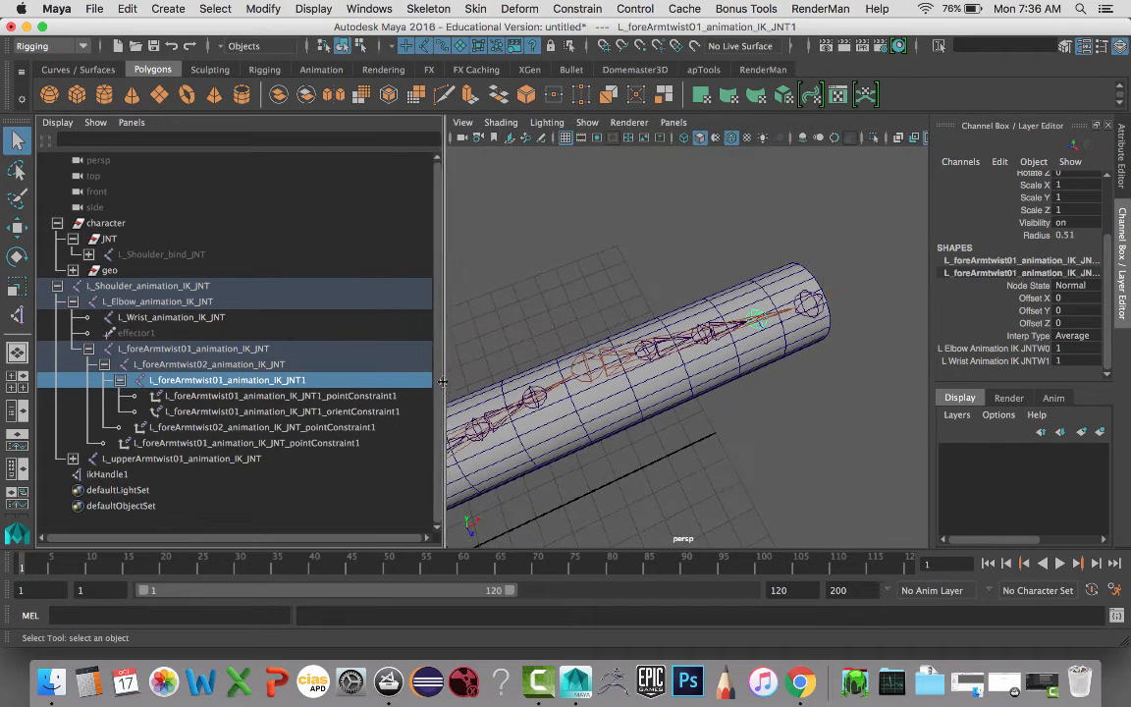
left_click(396, 412)
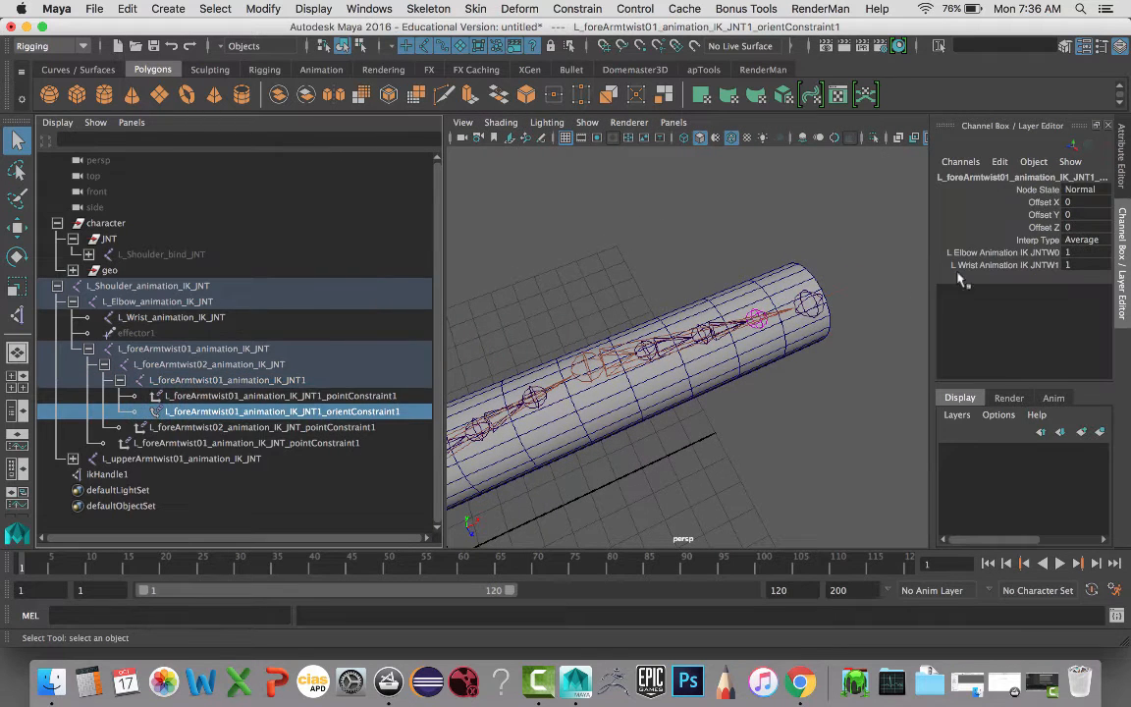
double_click(1075, 253)
key("Tab")
key("Return")
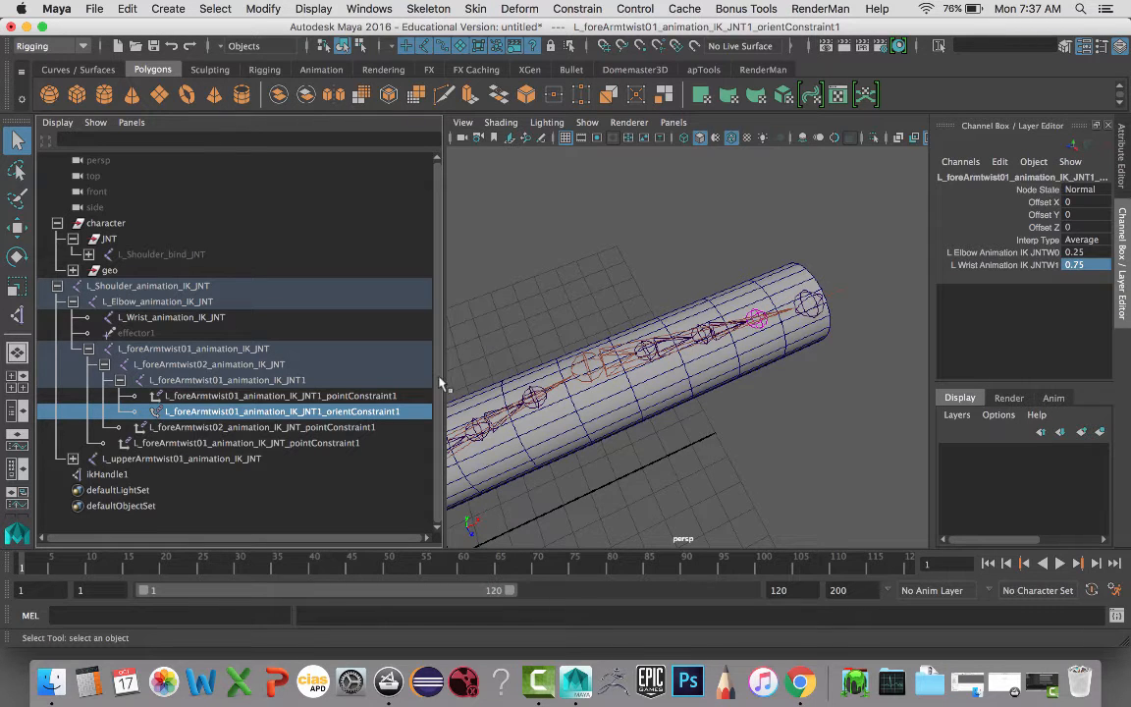
Step: Orient-constrain L_foreArmtwist02_animation_IK_JNT to L_Elbow_animation_IK_JNT and ikHandle1 with the same constraint options
left_click(586, 370)
left_click(817, 305, "shift")
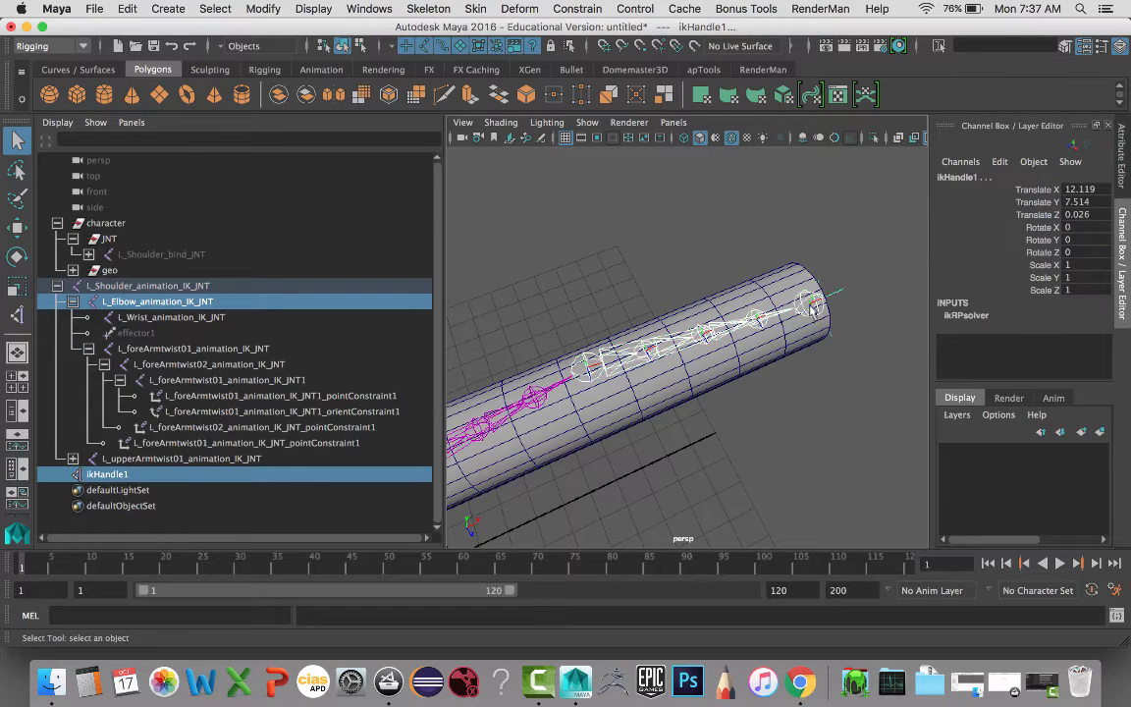
left_click(710, 333, "shift")
key("g")
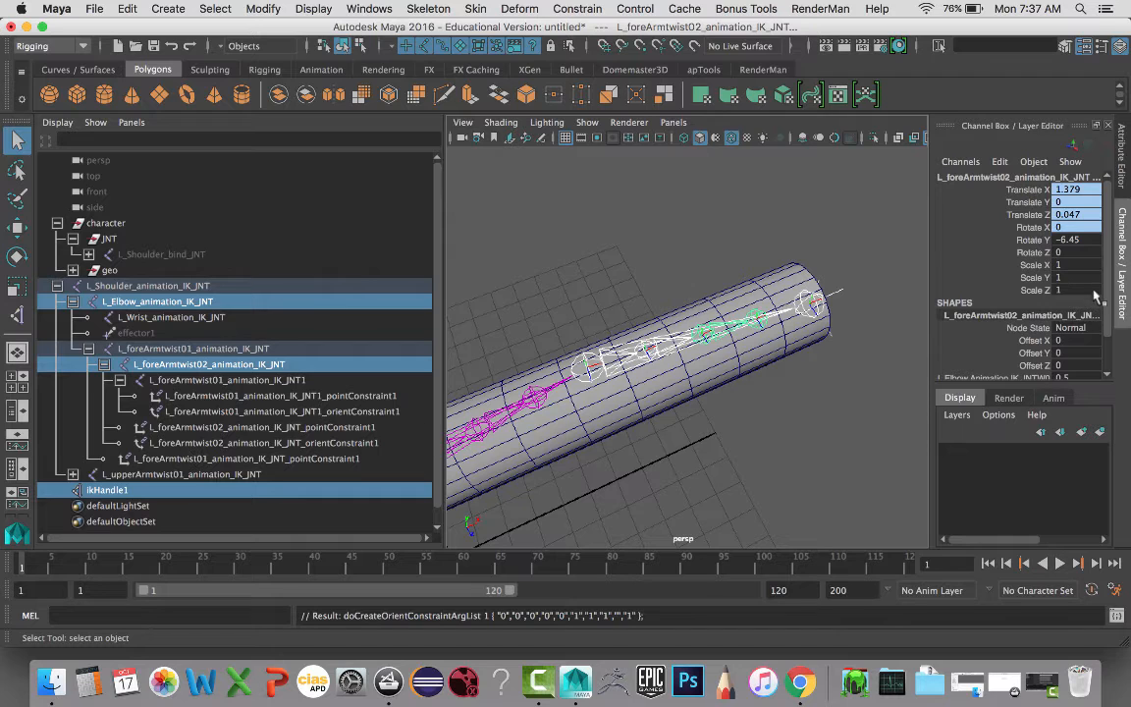
scroll(981, 275, "down", 2)
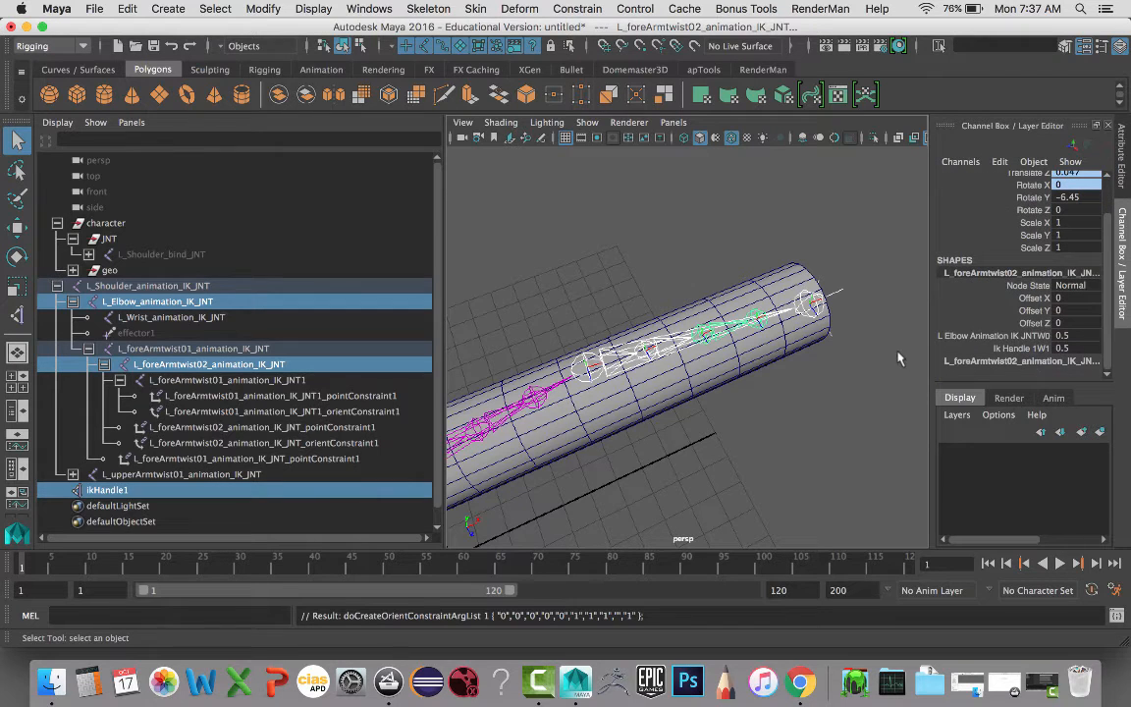
Step: Set both orient constraint weights of L_foreArmtwist02_animation_IK_JNT, elbow and ikHandle1, to 0.5
left_click(711, 332)
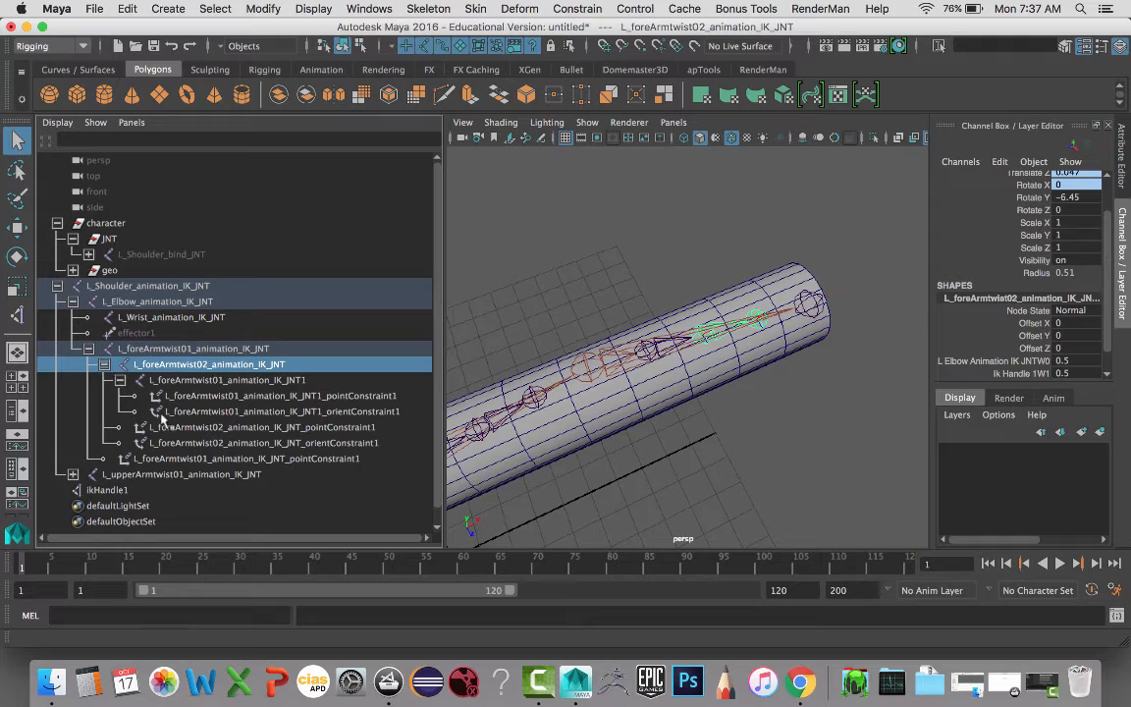
left_click(290, 443)
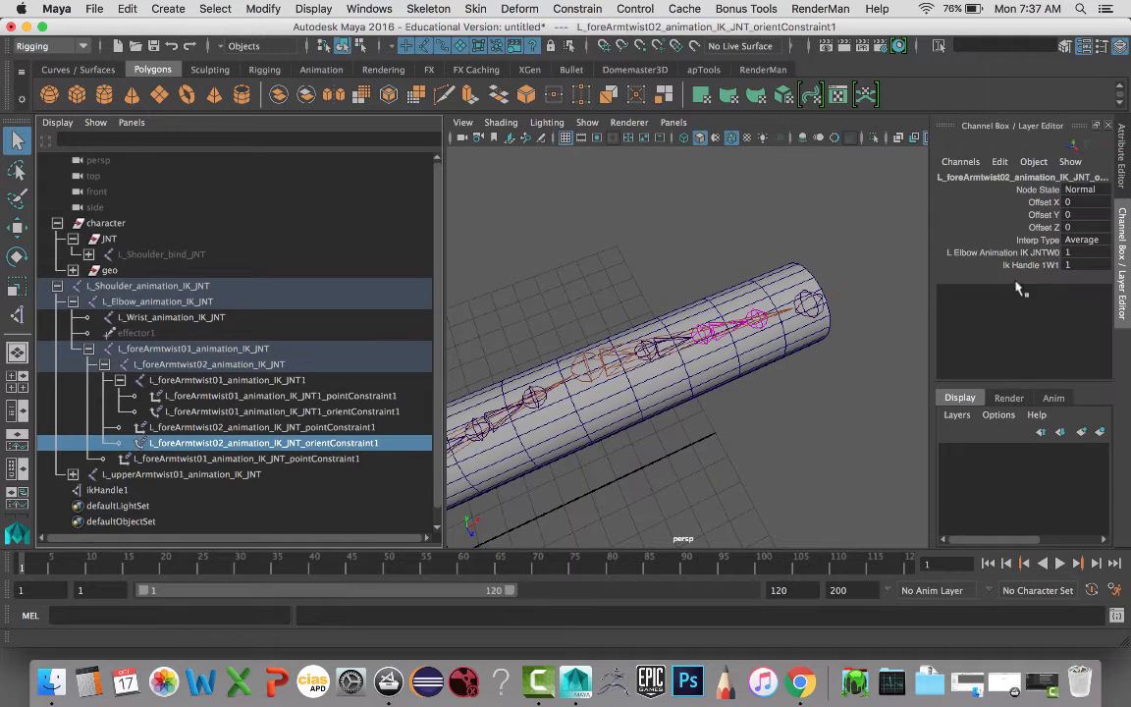
left_click_drag(1095, 254, 1080, 265)
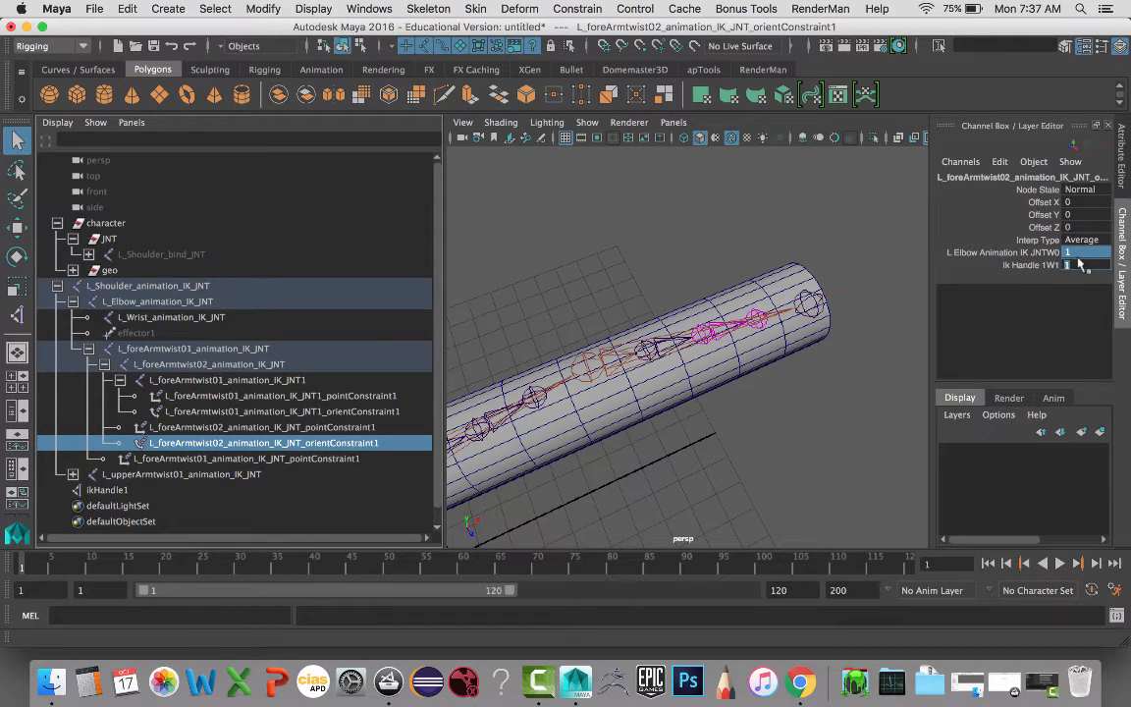
type(".5")
key("Return")
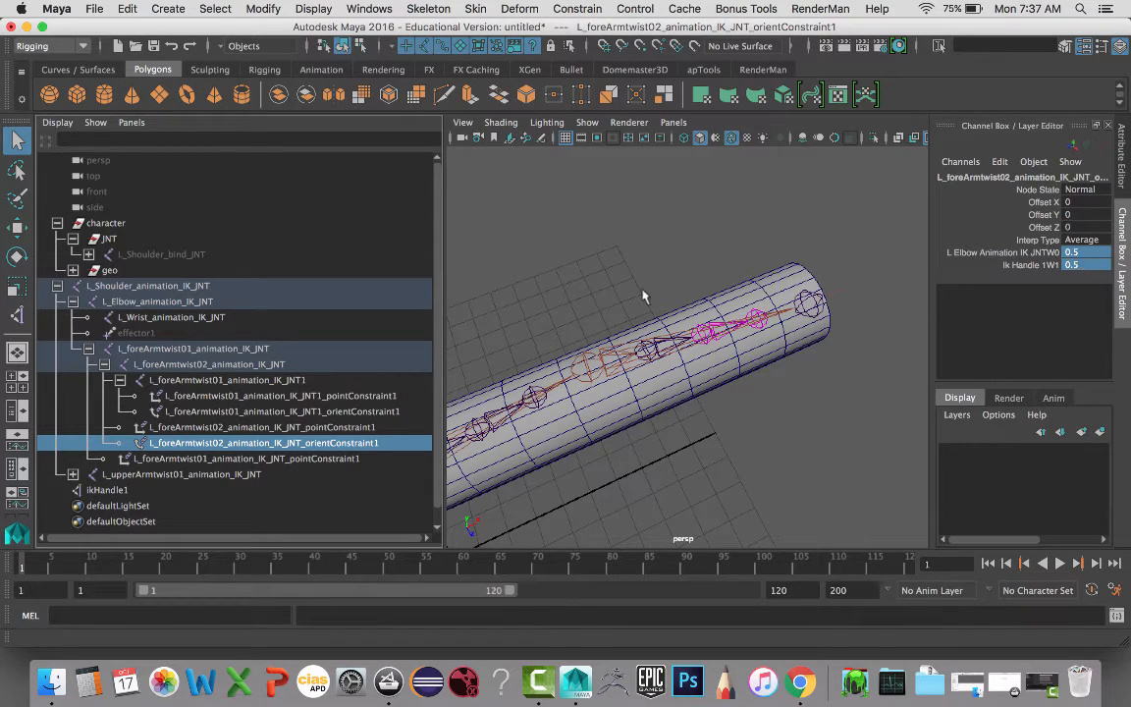
Step: Orient-constrain L_foreArmtwist01_animation_IK_JNT to the elbow and wrist IK joints with the same constraint options
left_click(580, 368)
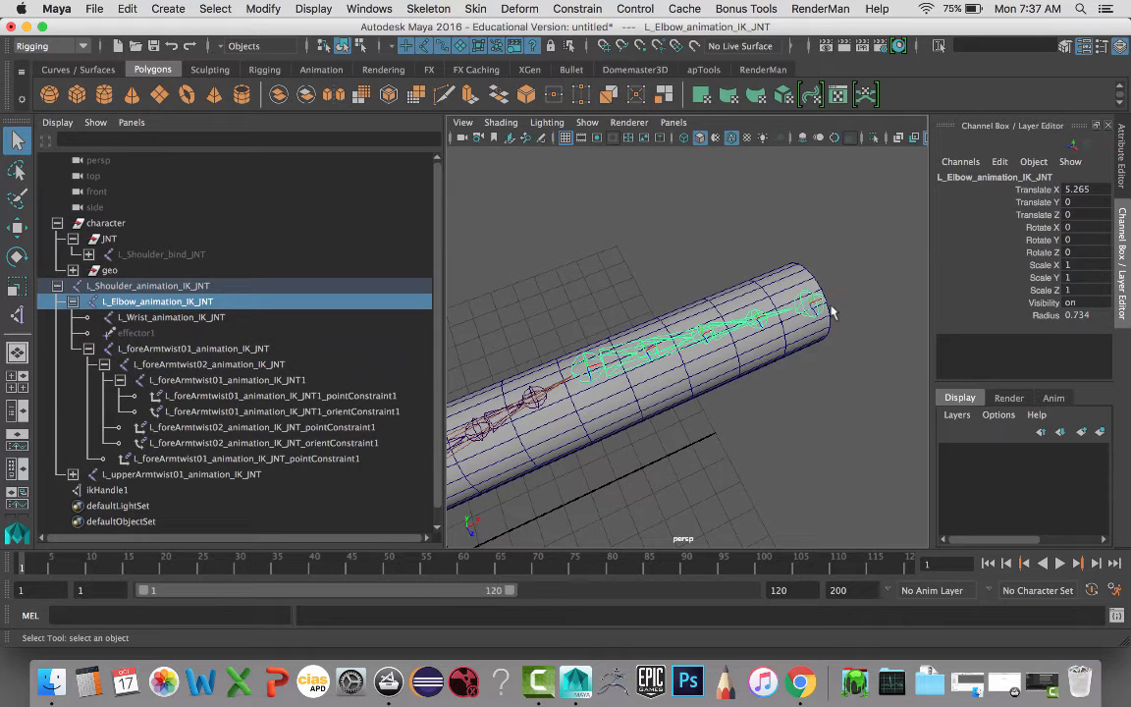
left_click(820, 309, "shift")
left_click(658, 369, "shift")
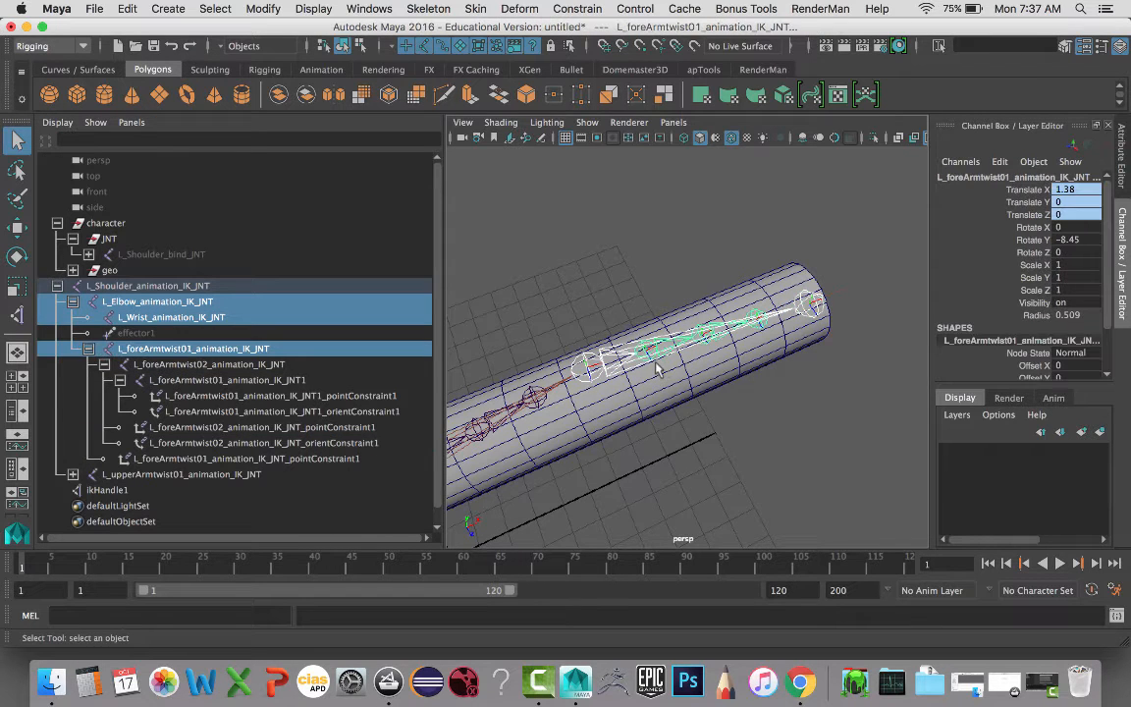
key("g")
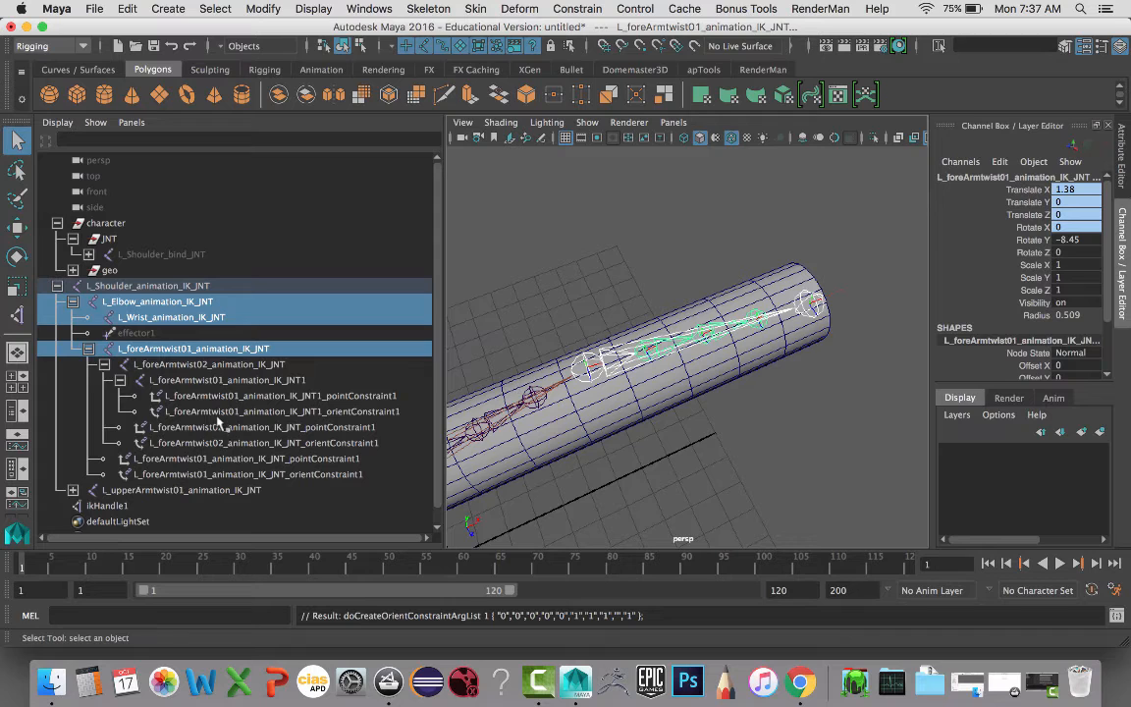
Step: Set the orient constraint weights of L_foreArmtwist01_animation_IK_JNT to 0.75 for the elbow and 0.25 for the wrist, and clear the selection
left_click(330, 475)
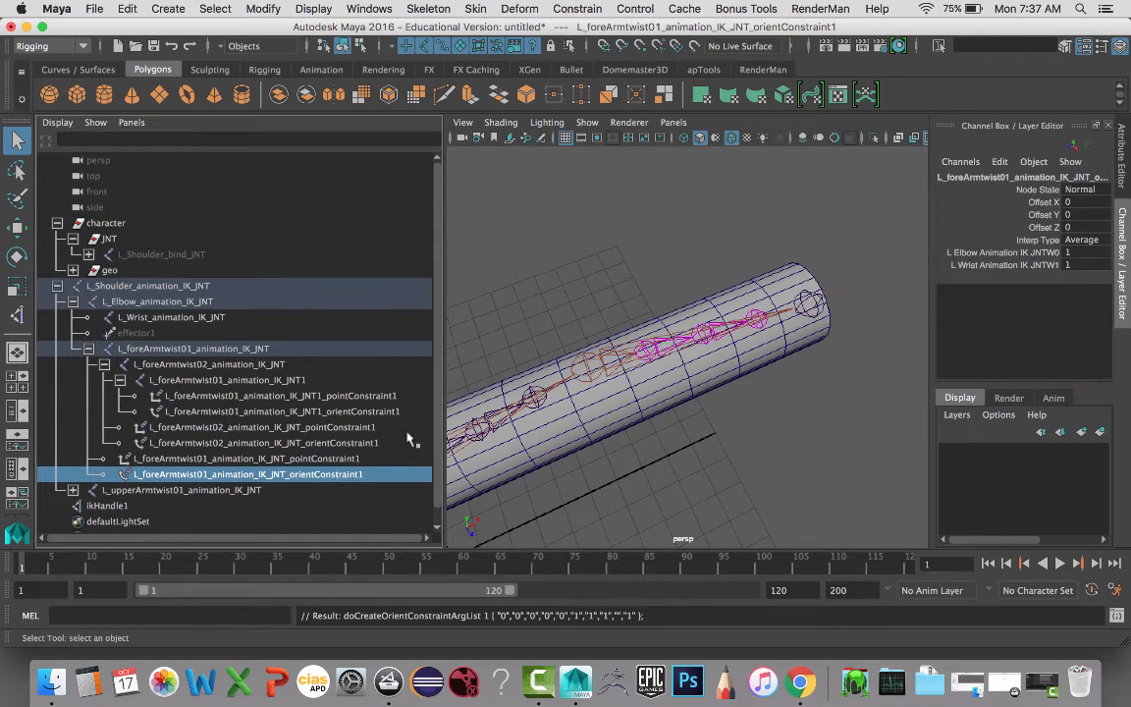
left_click(1079, 253)
type(".")
key("Tab")
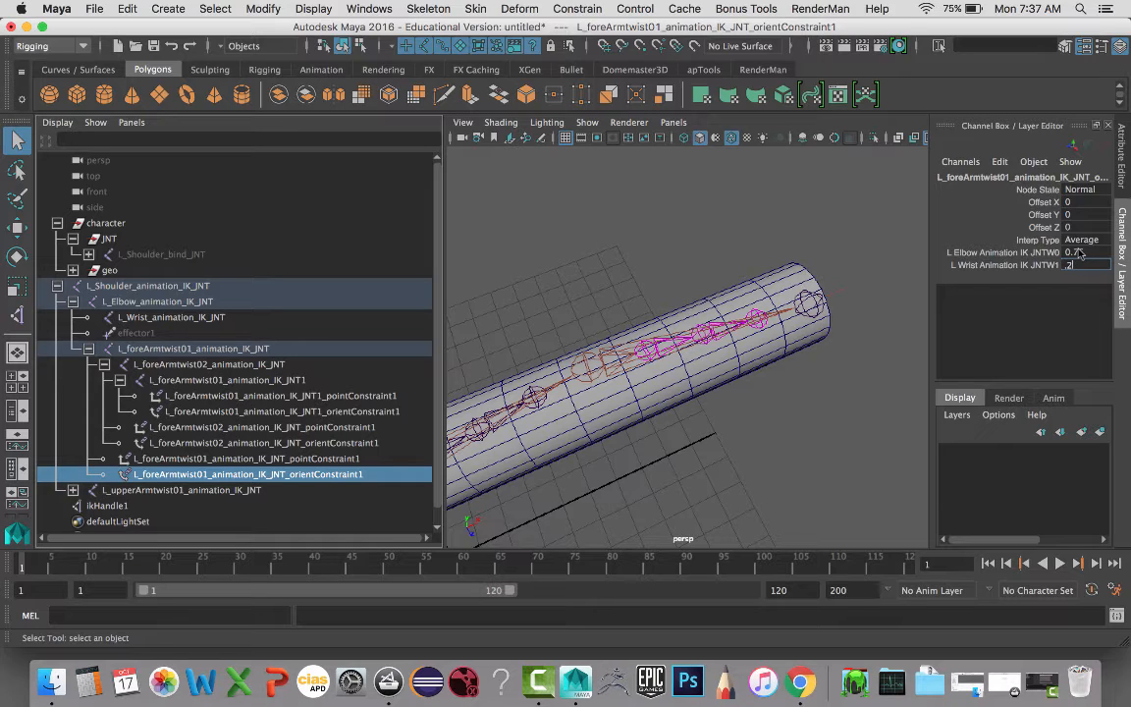
type(".25")
key("Return")
left_click(779, 218)
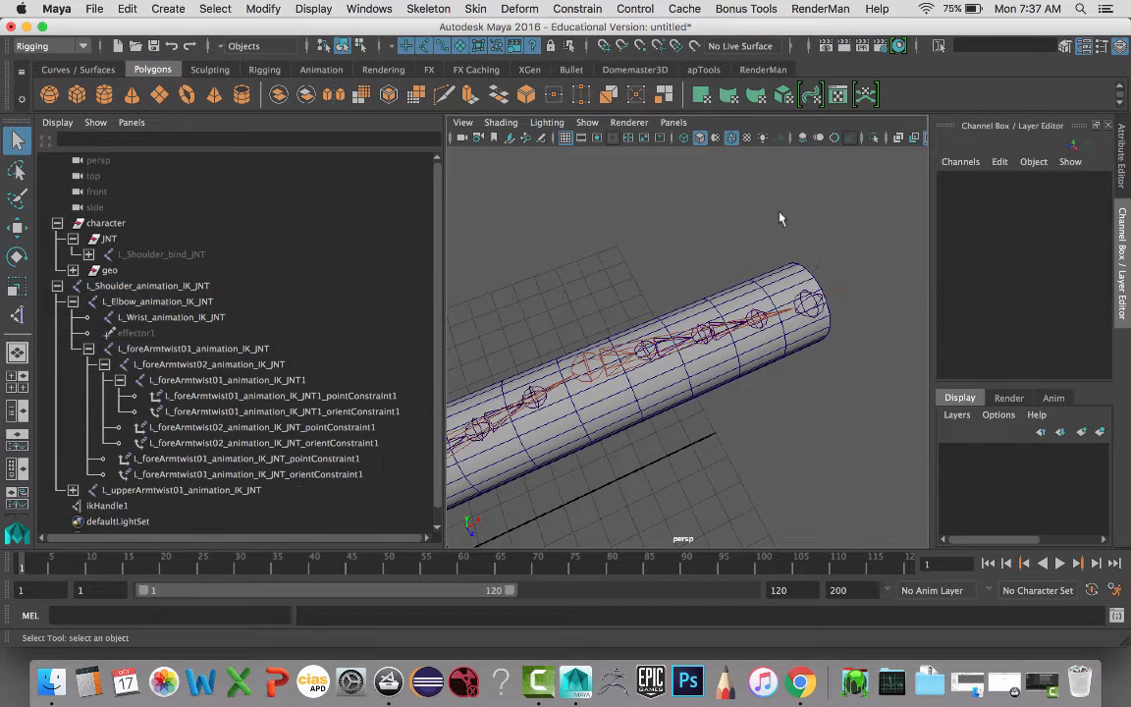
Step: Examine the upper-arm twist joints between the shoulder and elbow IK joints
middle_click_drag(798, 228, 858, 215, "alt")
scroll(787, 312, "down", 5)
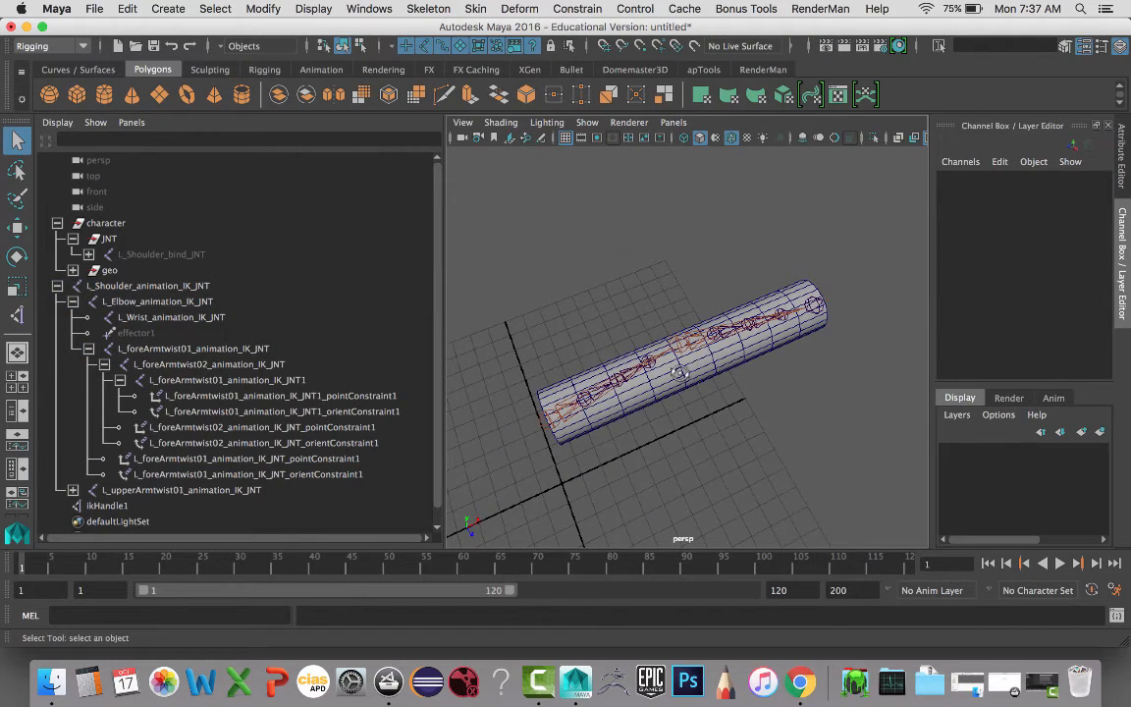
left_click_drag(679, 371, 650, 394, "alt")
middle_click_drag(651, 395, 718, 356, "alt")
scroll(719, 358, "up", 8)
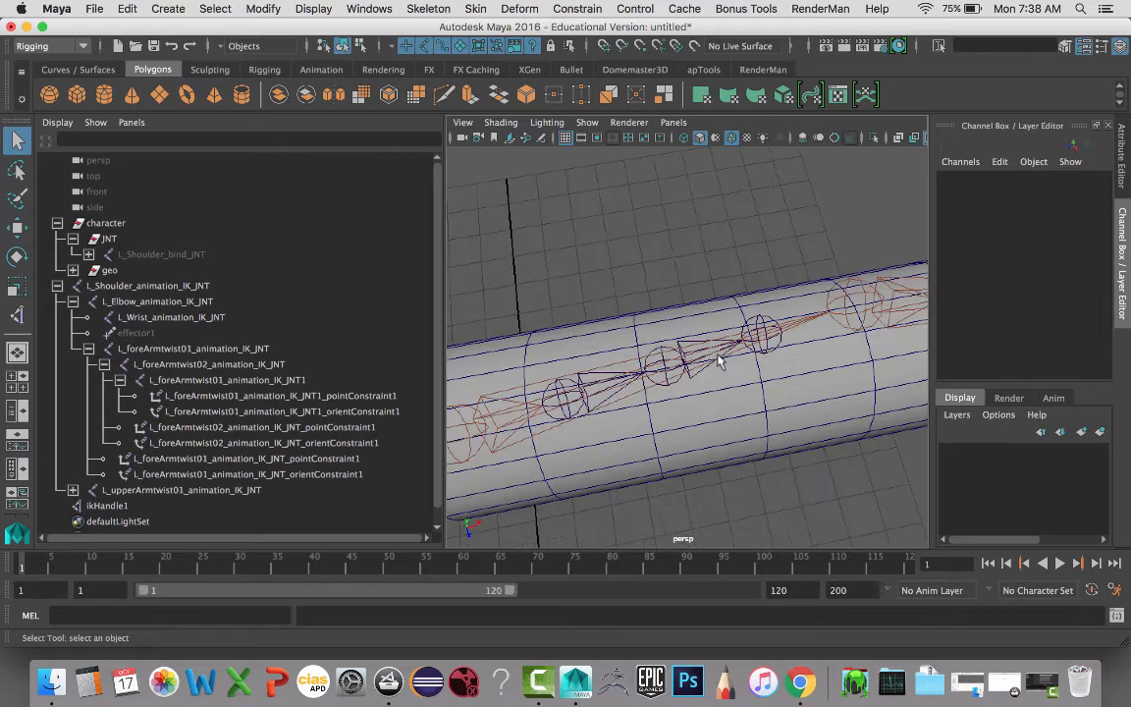
scroll(719, 360, "down", 4)
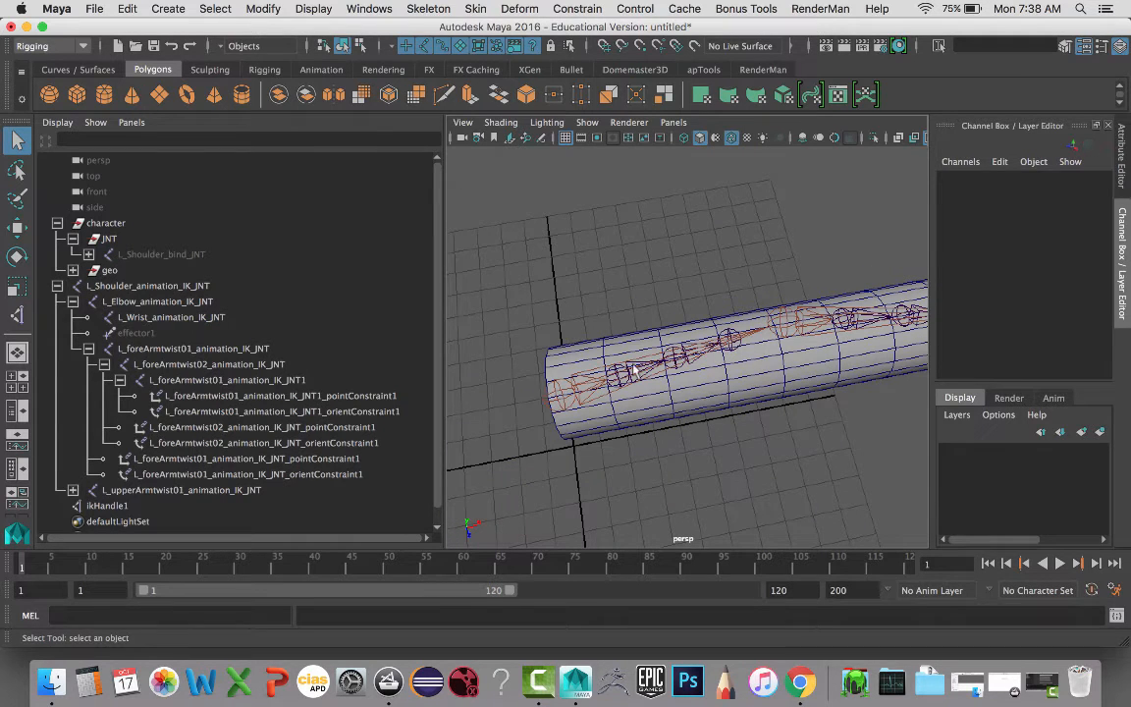
left_click(782, 320)
left_click(562, 394)
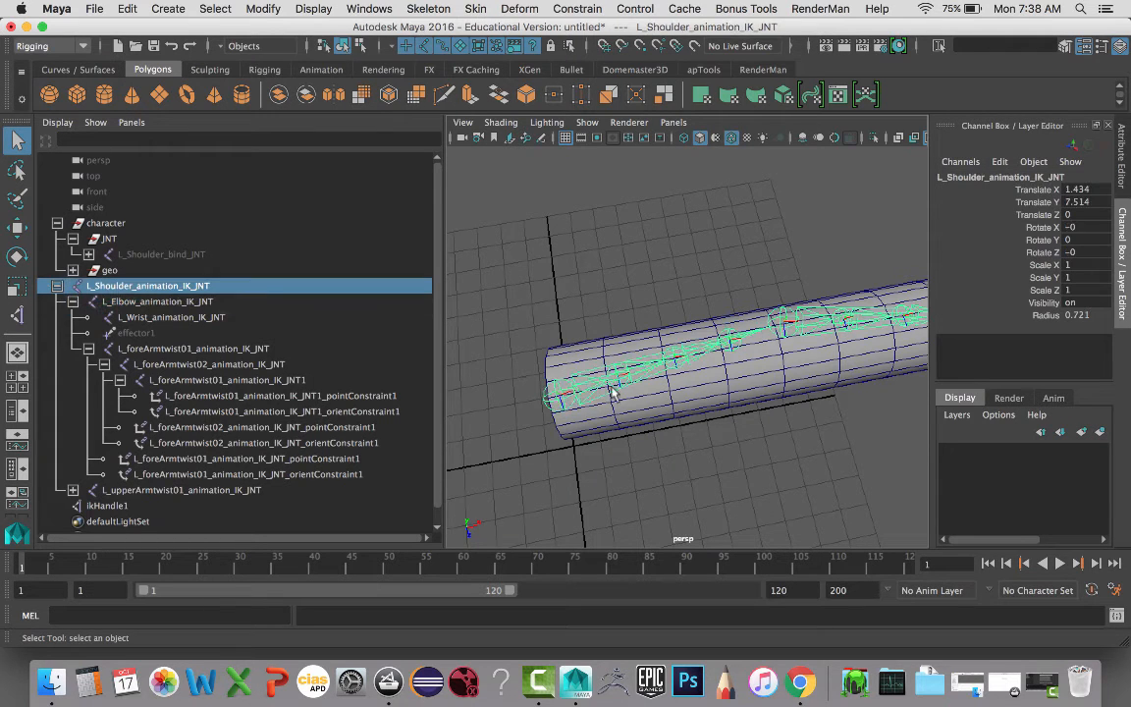
left_click(518, 365)
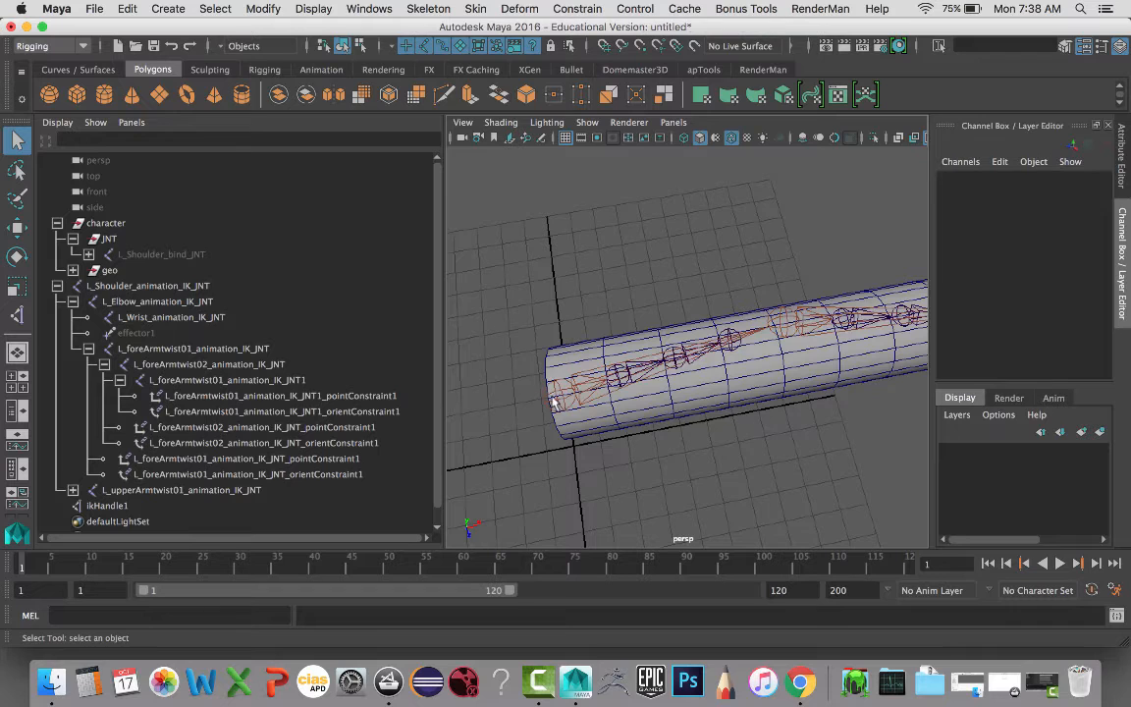
Step: Orient-constrain L_upperArmtwist03_animation_IK_JNT to the shoulder and elbow IK joints with the same constraint options
left_click(785, 326)
left_click(785, 326, "shift")
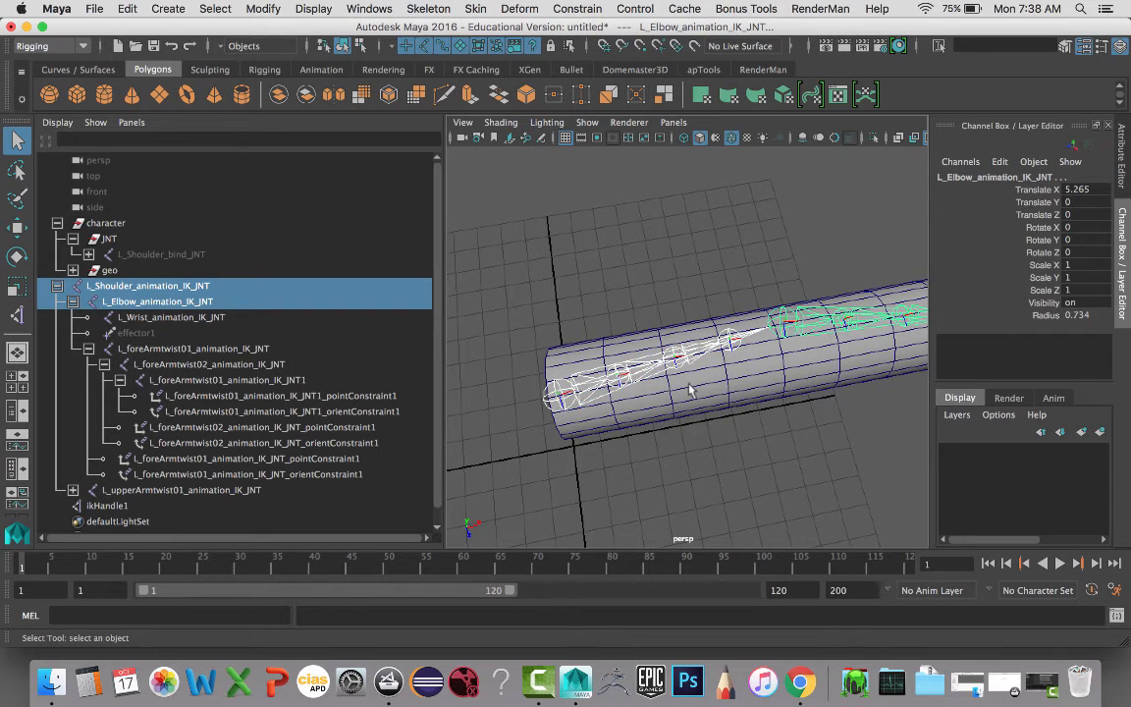
left_click(731, 346, "shift")
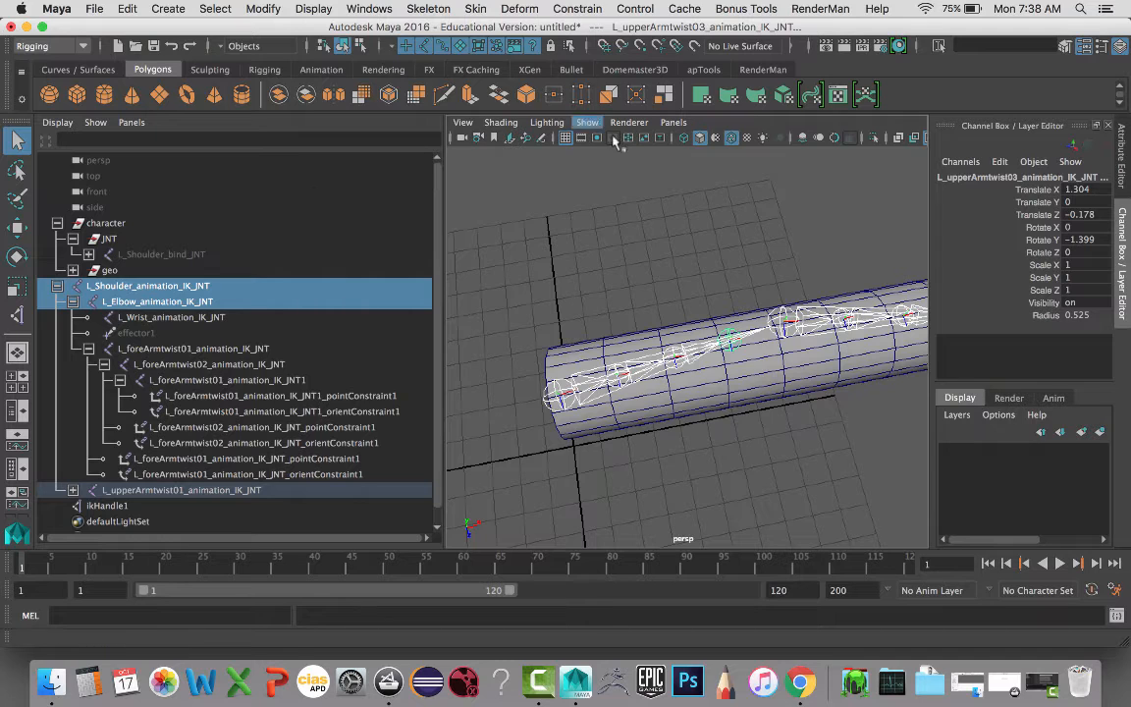
key("g")
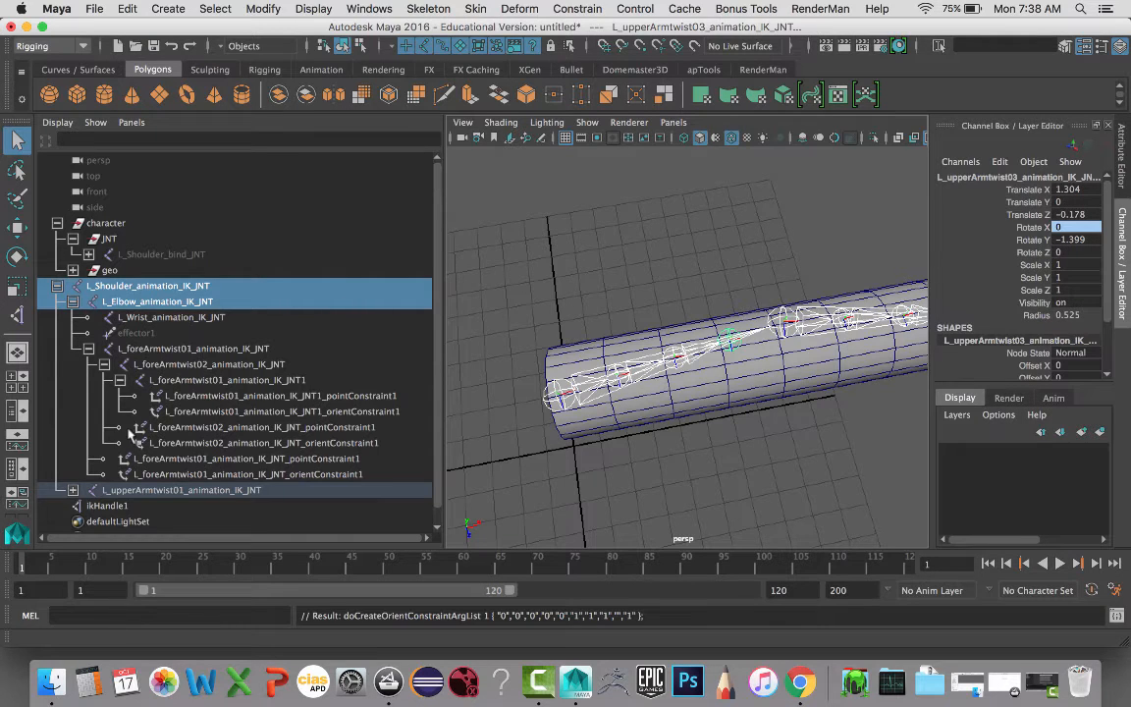
Step: Set the orient constraint weights of L_upperArmtwist03_animation_IK_JNT to 0.25 for the shoulder and 0.75 for the elbow
key("f")
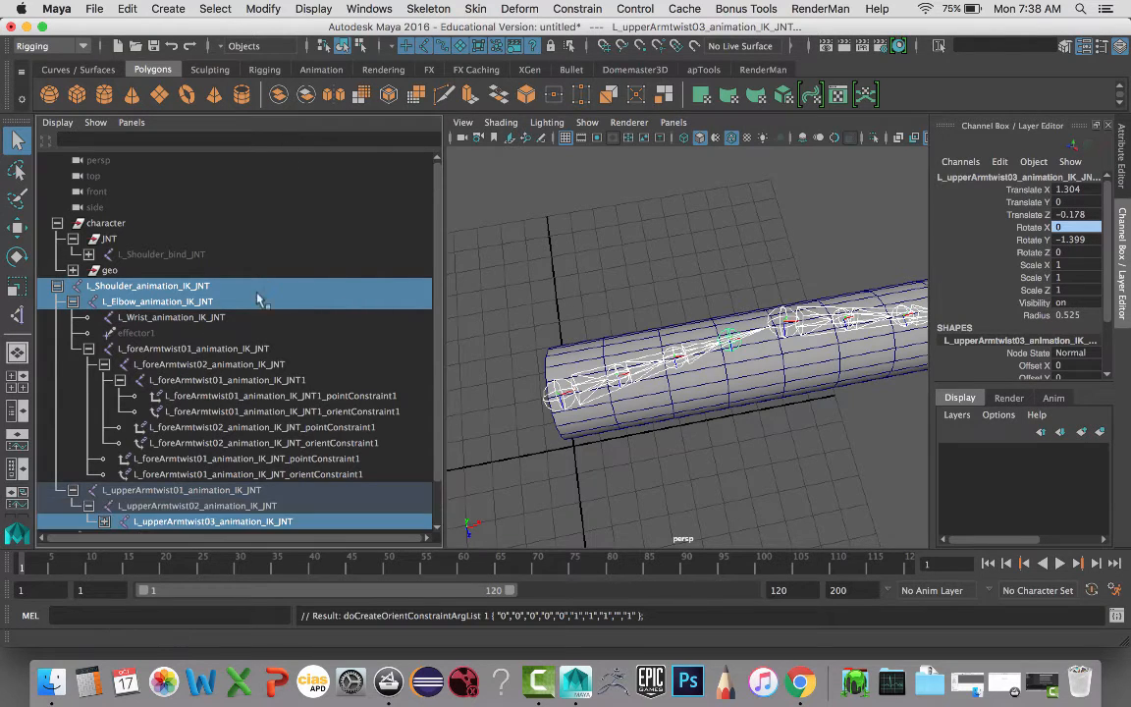
scroll(222, 432, "down", 3)
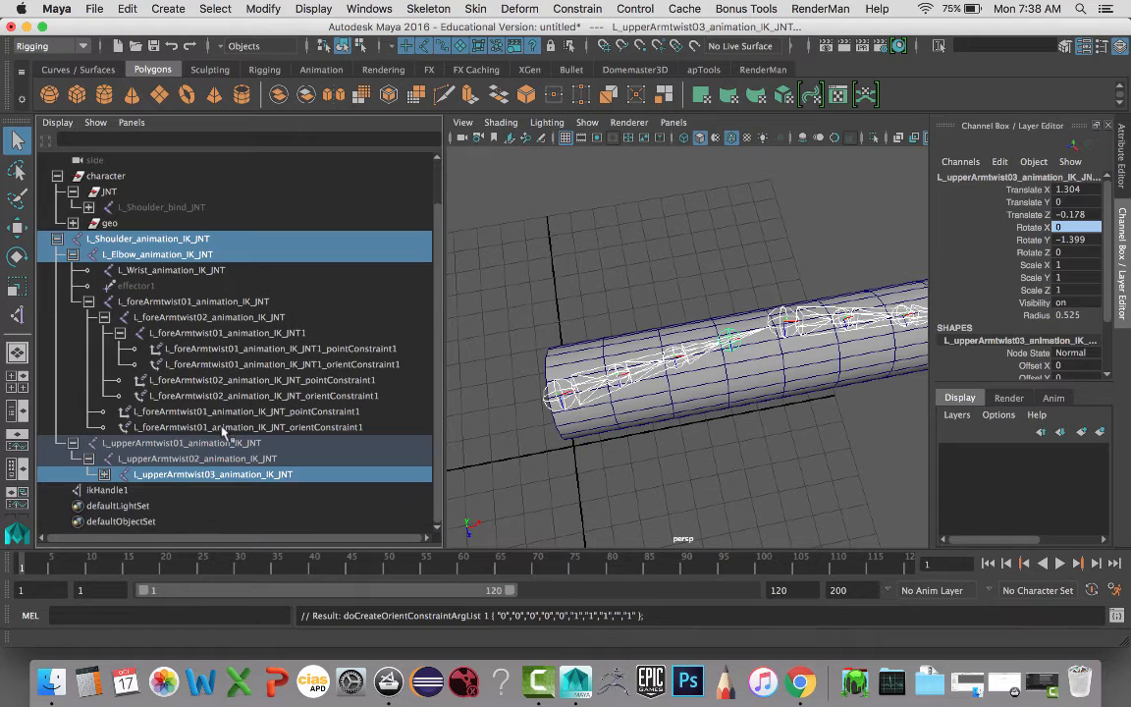
left_click(104, 474)
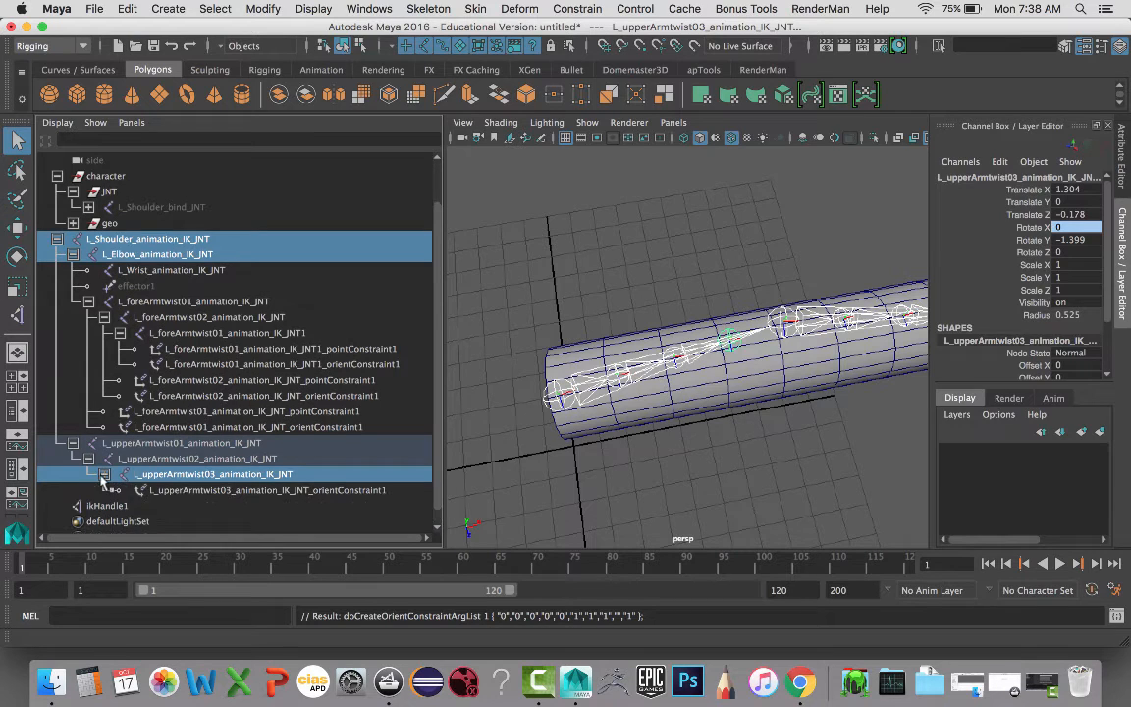
left_click(201, 475)
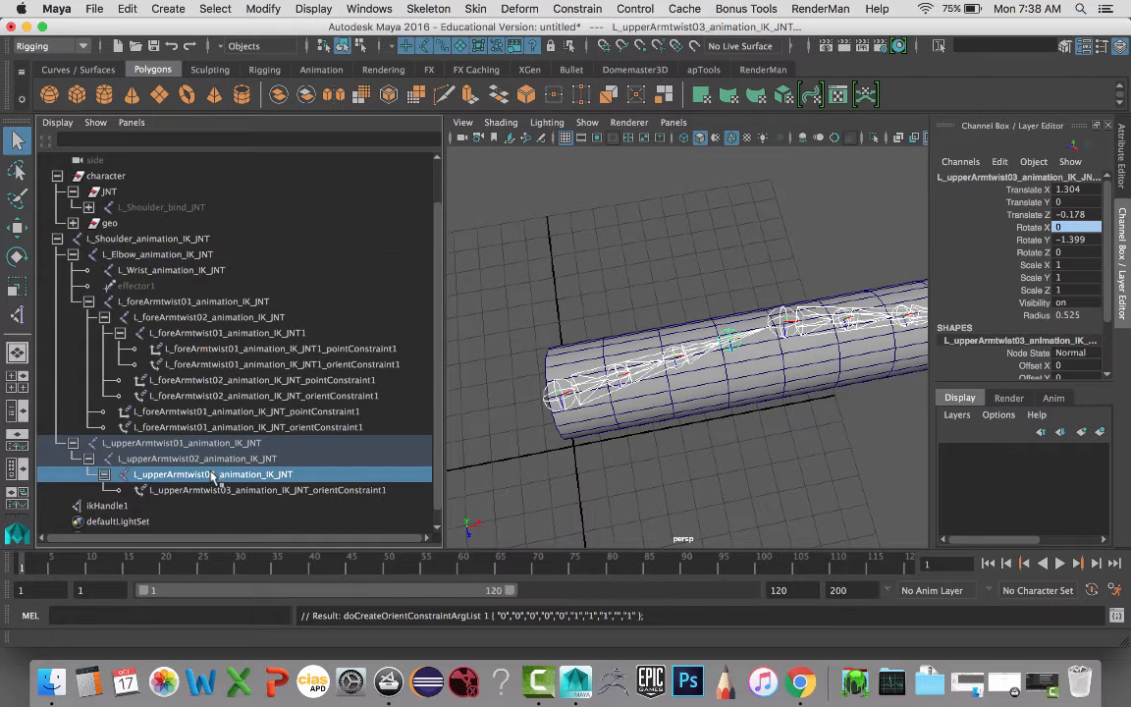
scroll(126, 481, "down", 1)
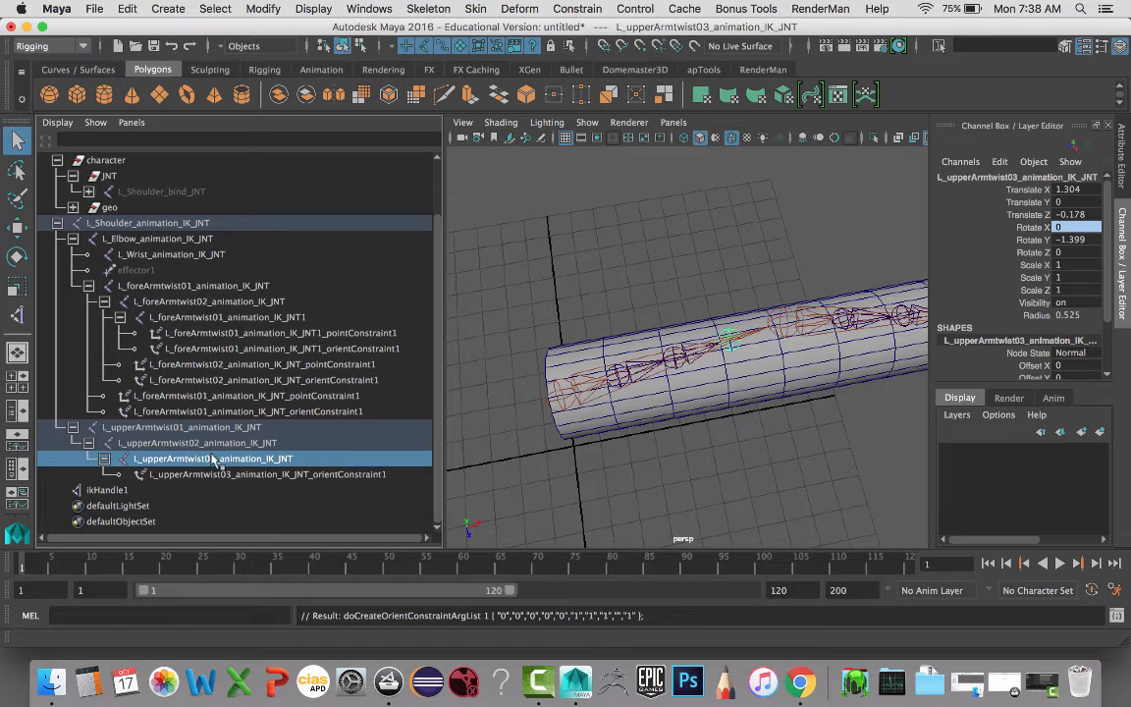
scroll(1090, 314, "down", 3)
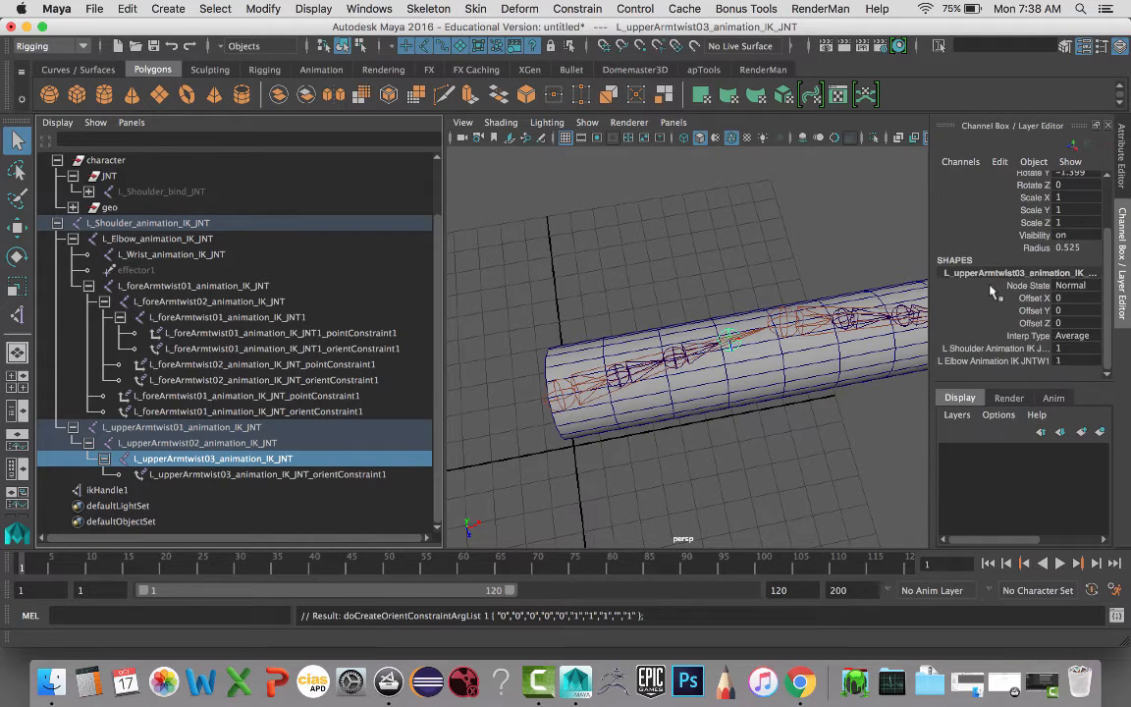
double_click(1078, 348)
key("Tab")
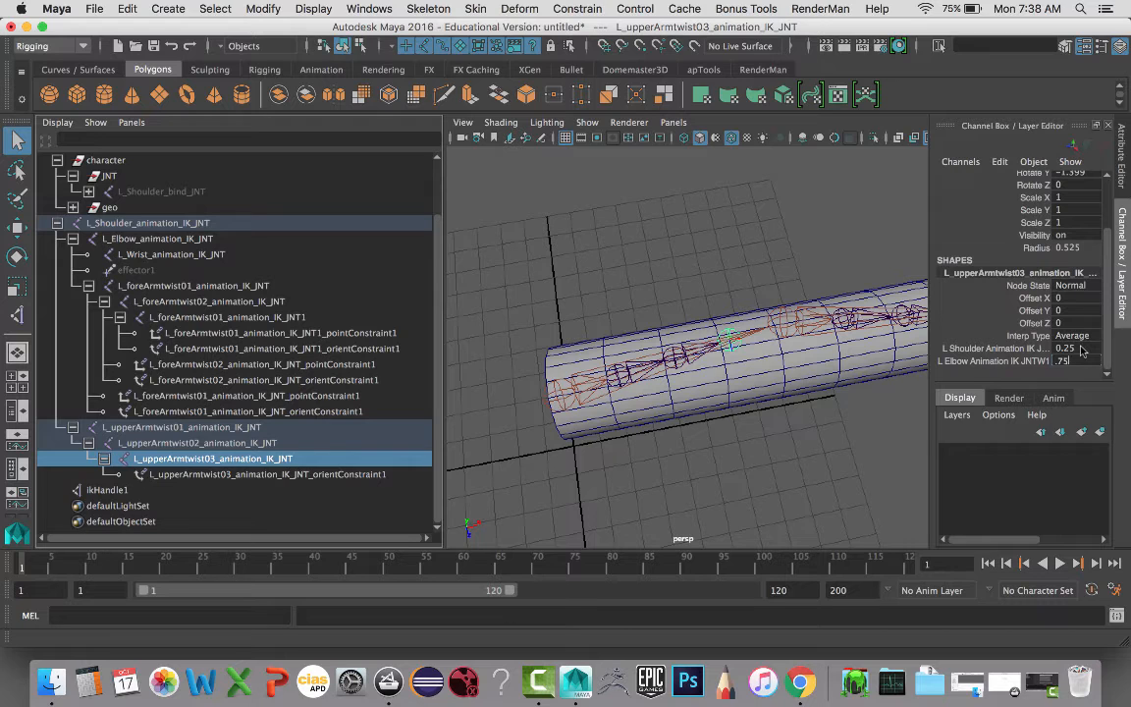
key("Return")
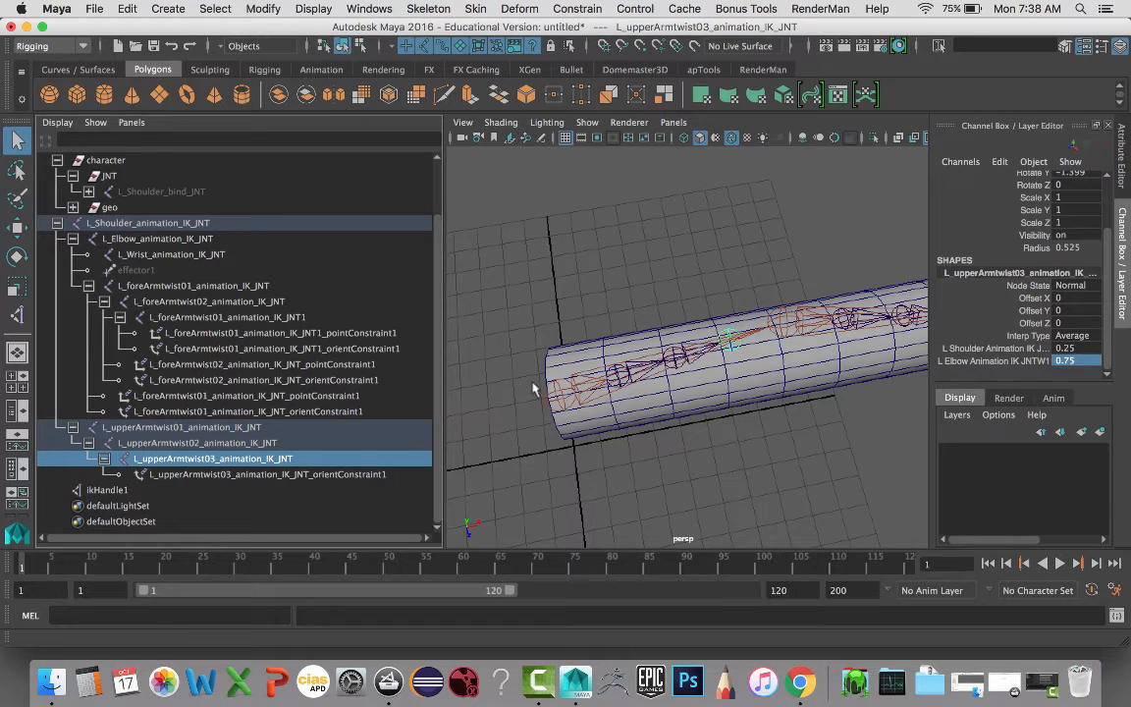
Step: Orient-constrain L_upperArmtwist02_animation_IK_JNT to the shoulder and elbow IK joints with the same constraint options
left_click(563, 400)
left_click(785, 324, "shift")
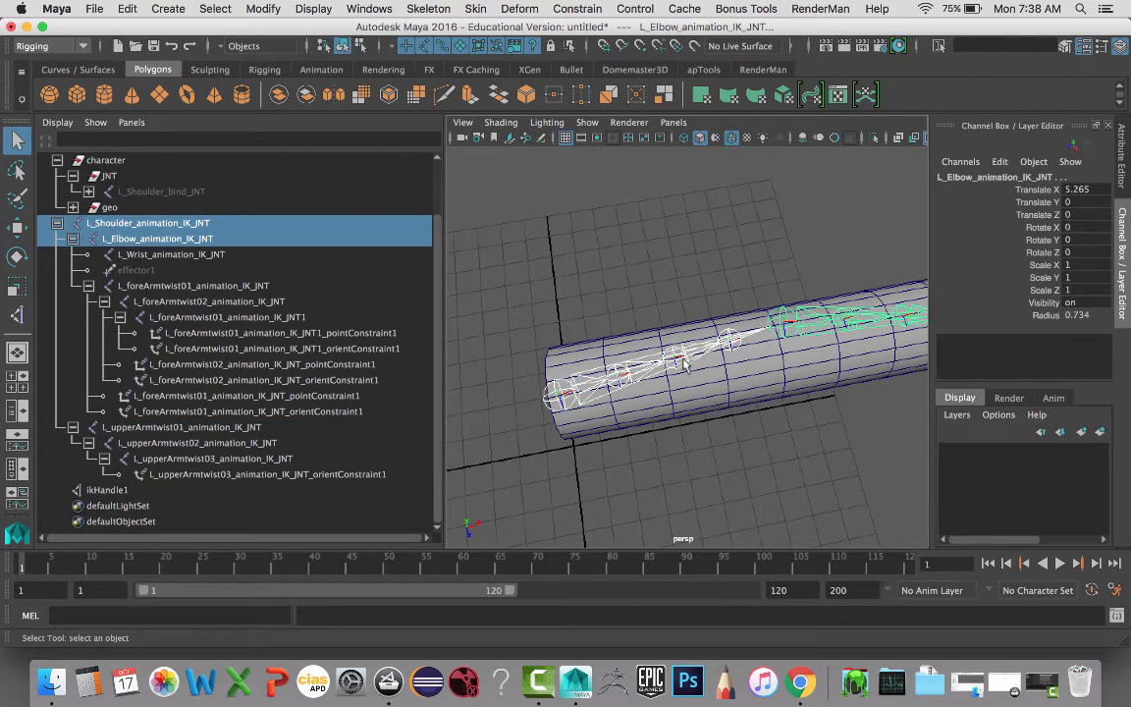
left_click(685, 361, "shift")
key("g")
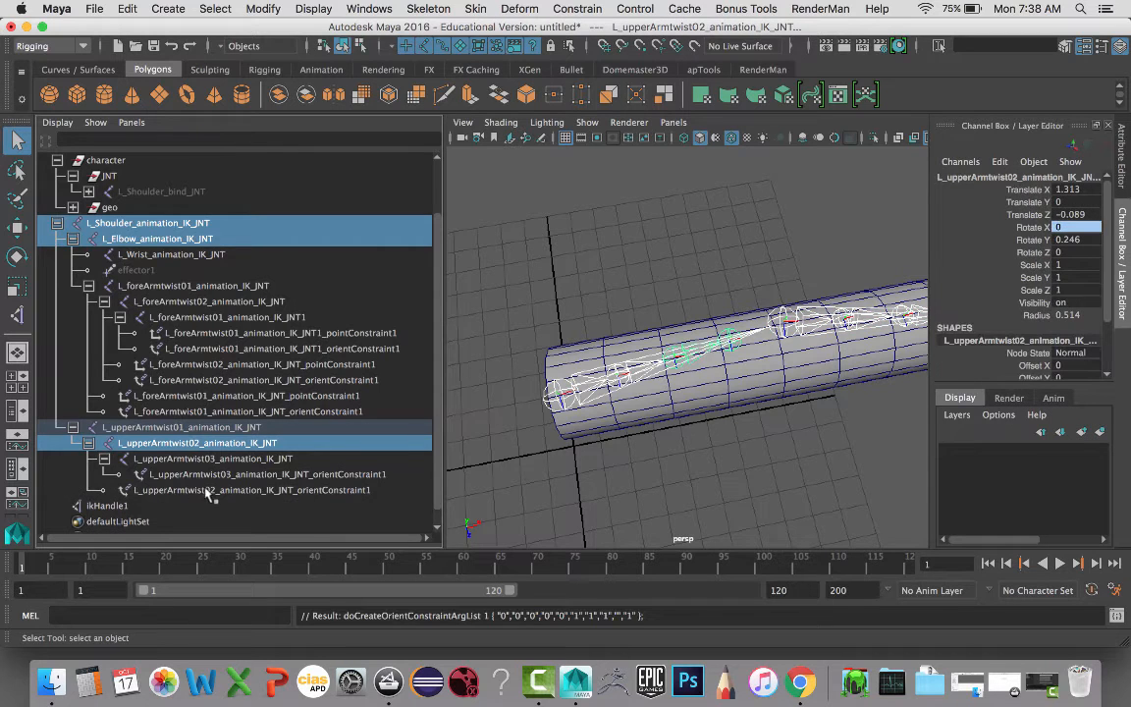
Step: Set both orient constraint weights of L_upperArmtwist02_animation_IK_JNT, shoulder and elbow, to 0.5
left_click(209, 490)
left_click(1075, 252)
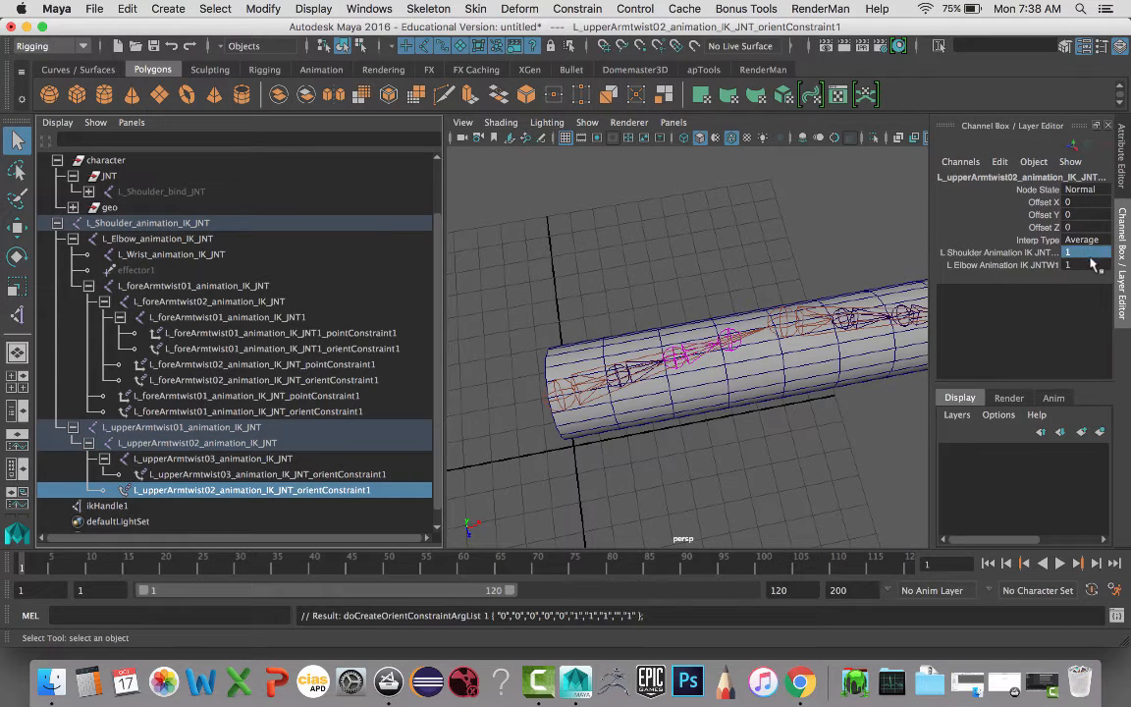
double_click(1090, 265)
type("0.5")
key("Return")
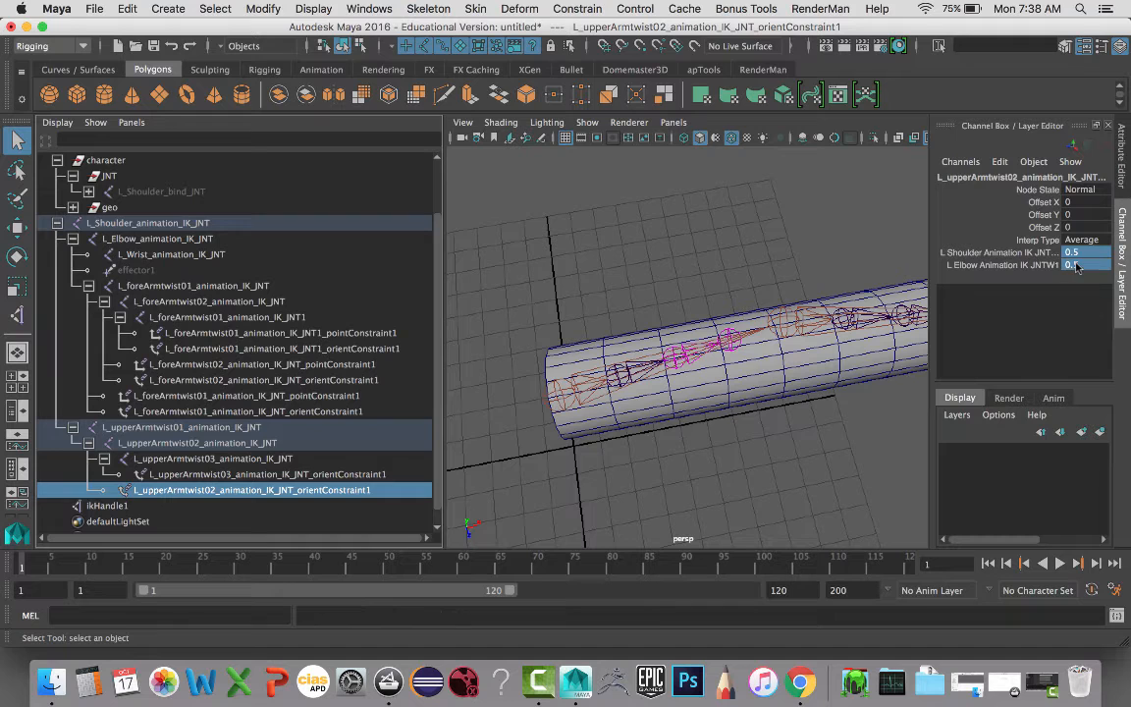
Step: Orient-constrain L_upperArmtwist01_animation_IK_JNT to the shoulder and elbow IK joints with the same constraint options
left_click(563, 395)
left_click(786, 325, "shift")
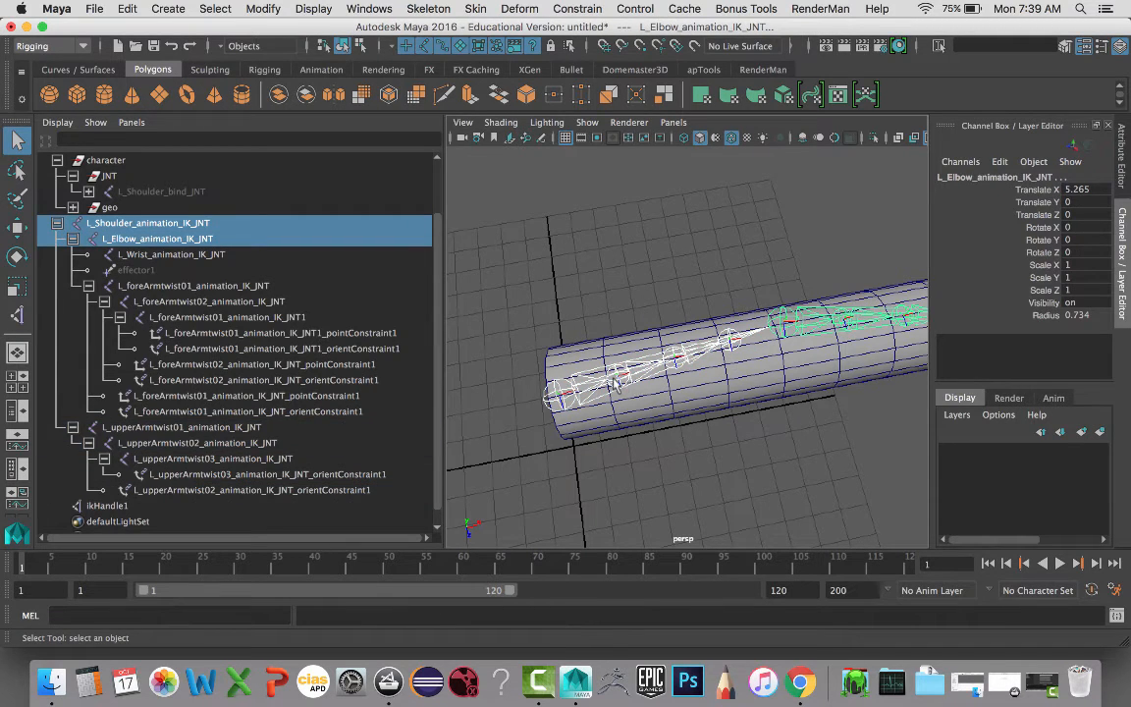
left_click(613, 380, "shift")
key("g")
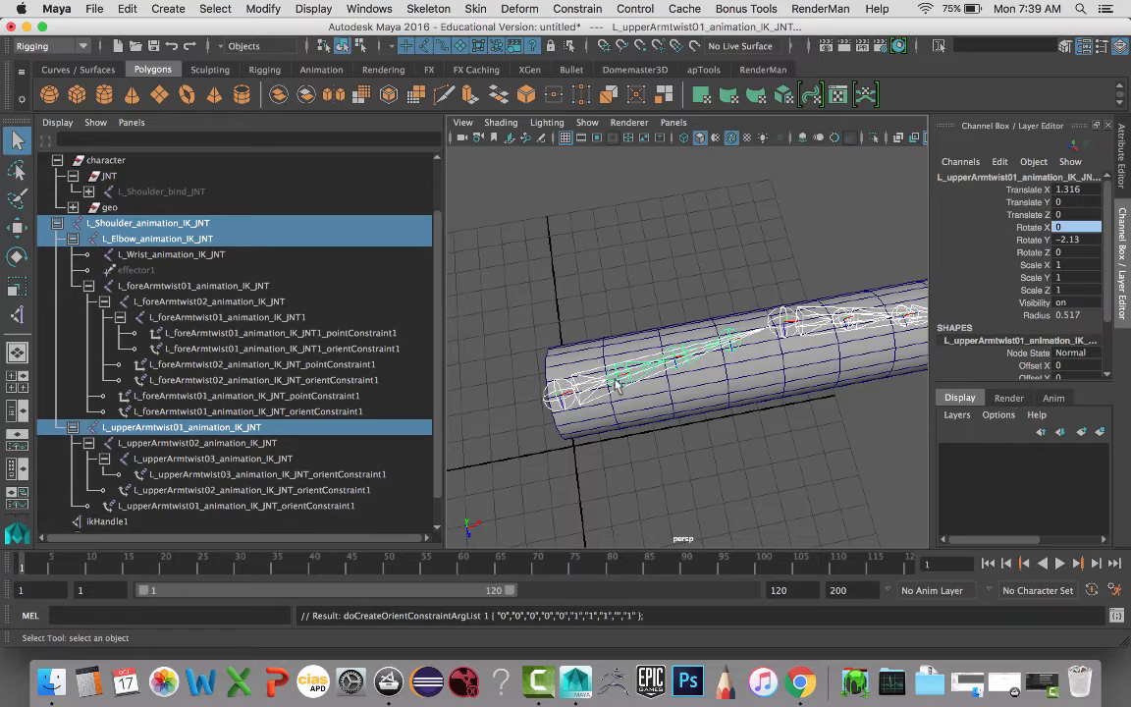
Step: Set the orient constraint weights of L_upperArmtwist01_animation_IK_JNT to 0.75 for the shoulder and 0.25 for the elbow
left_click(555, 343)
scroll(1060, 330, "down", 2)
scroll(1060, 330, "down", 2)
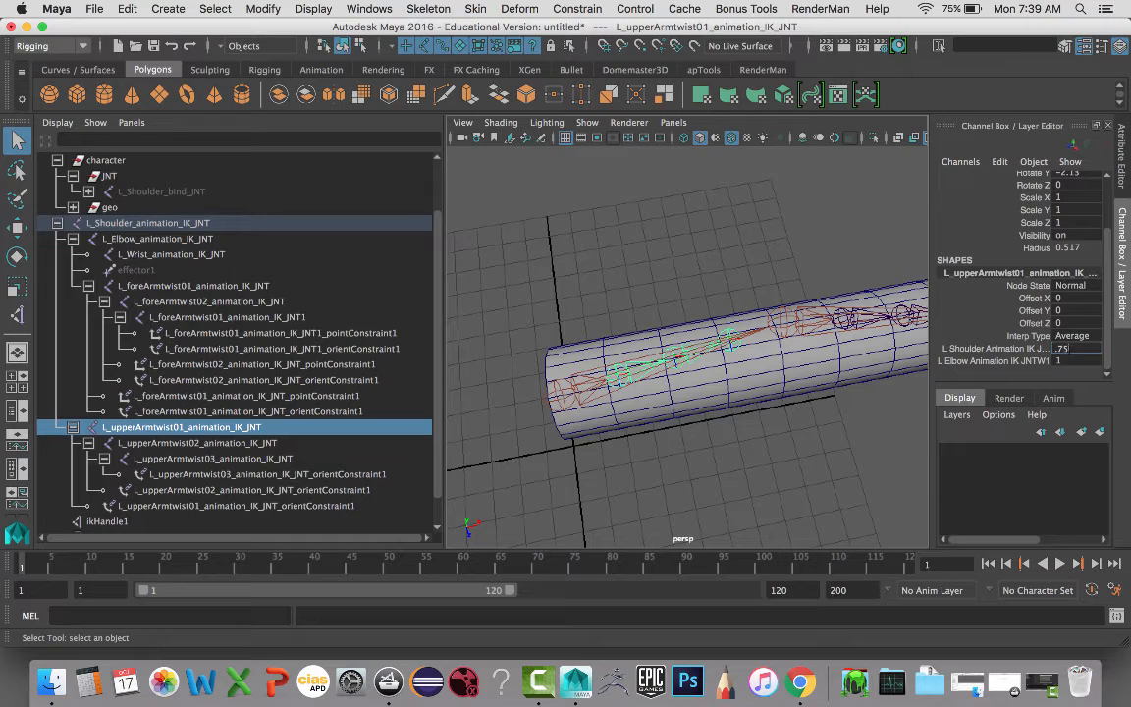
key("Tab")
type(".25")
key("Return")
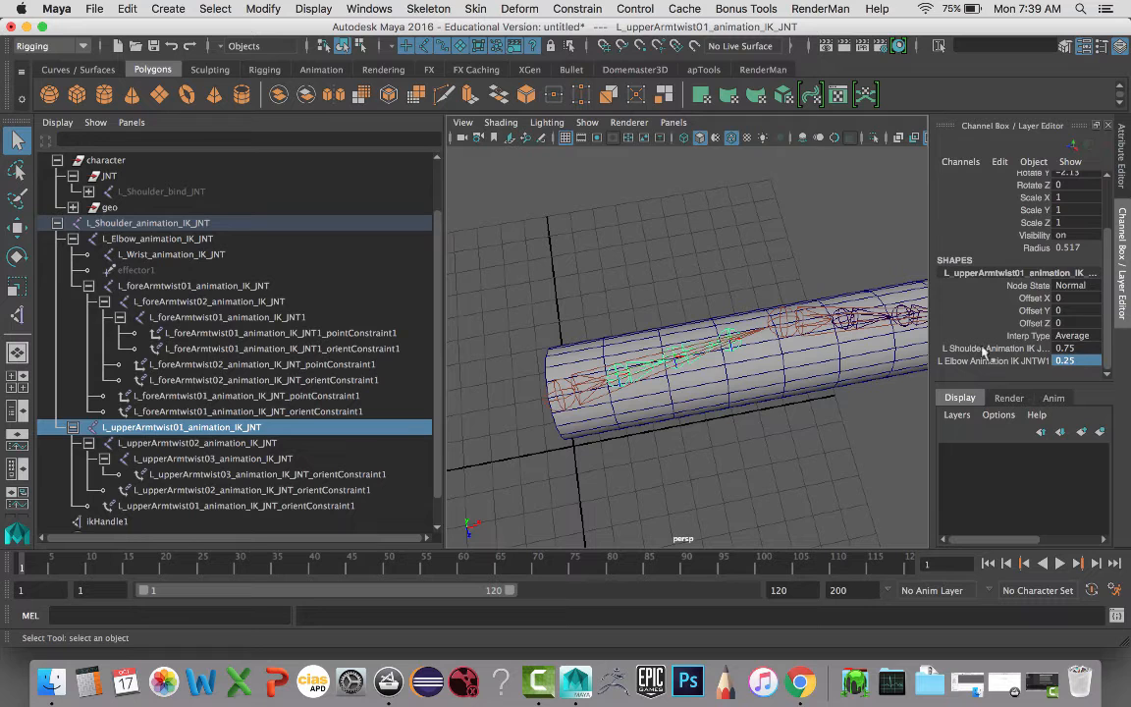
Step: Point-constrain L_upperArmtwist03_animation_IK_JNT to the shoulder and elbow IK joints
left_click(560, 393)
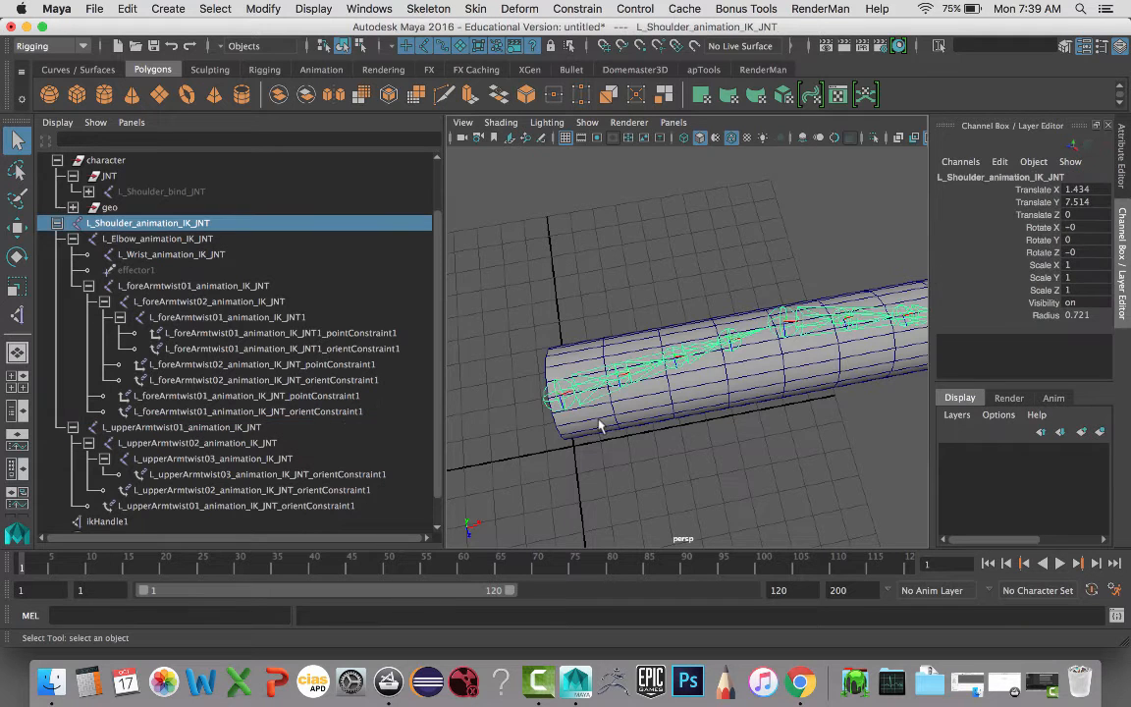
left_click_drag(561, 378, 553, 430, "alt")
left_click_drag(632, 424, 613, 402, "alt")
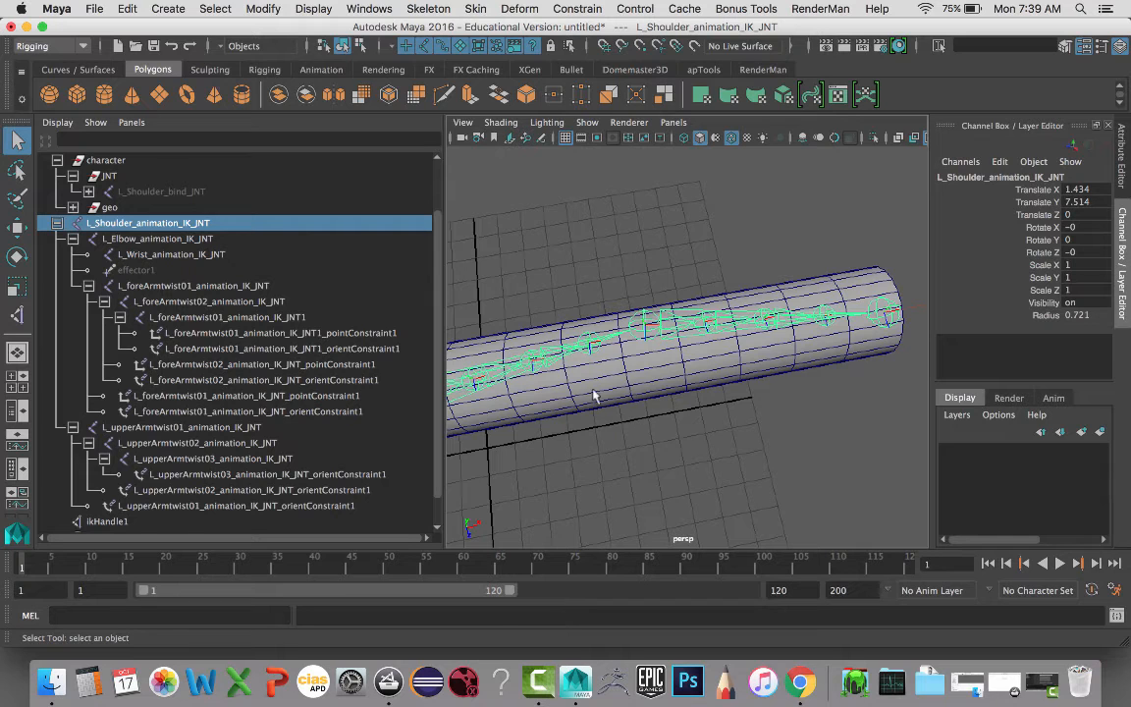
left_click_drag(655, 374, 697, 349, "alt")
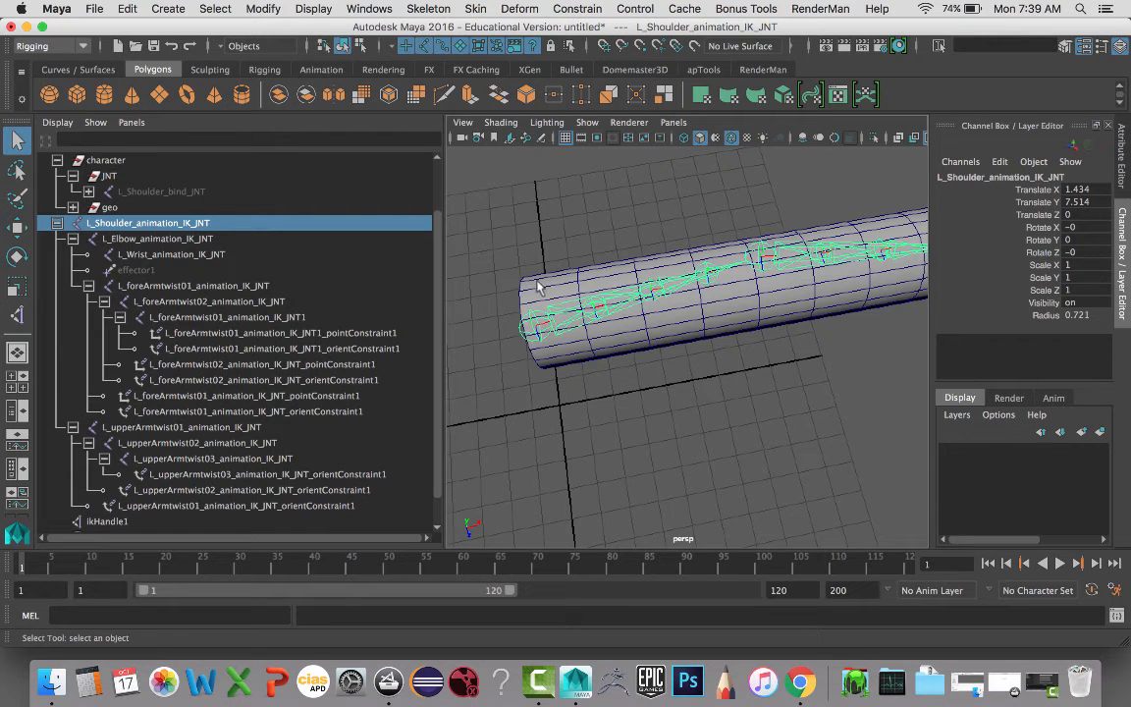
left_click(760, 251, "shift")
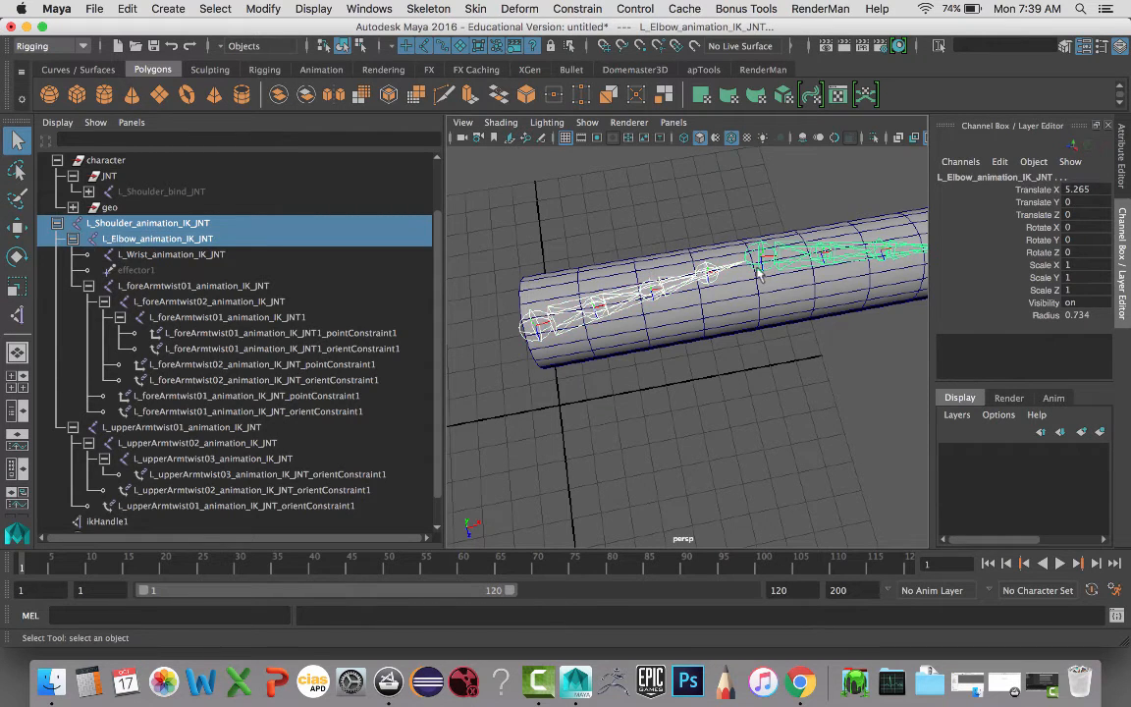
left_click(707, 281, "shift")
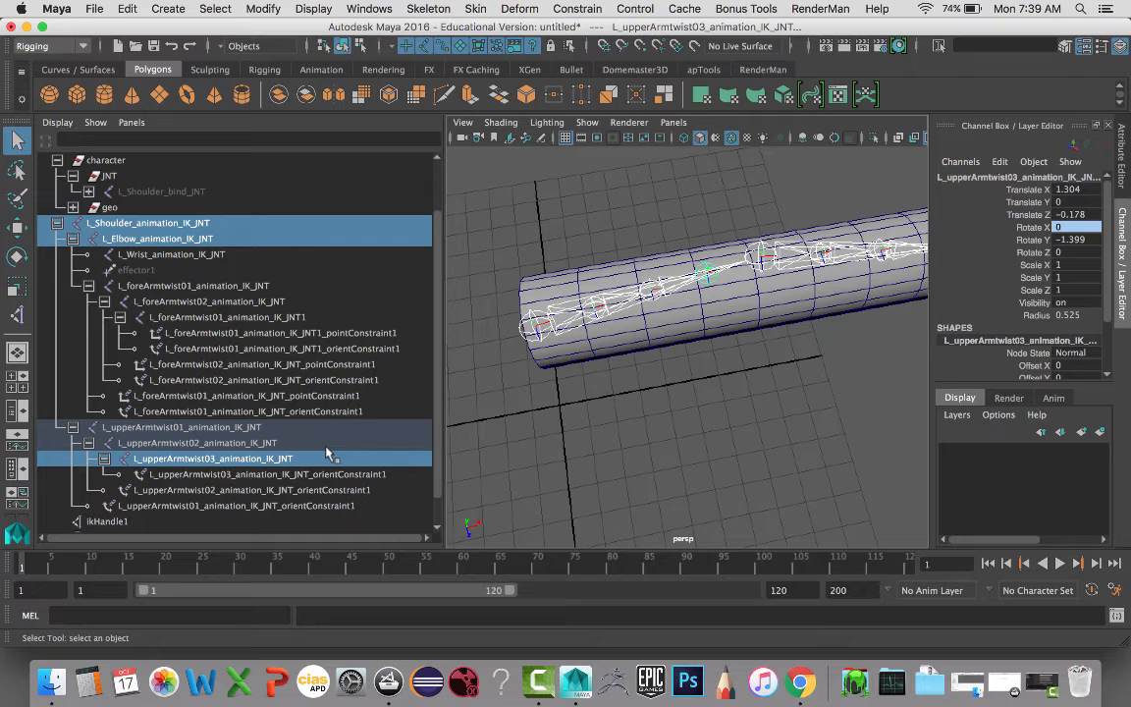
key("g")
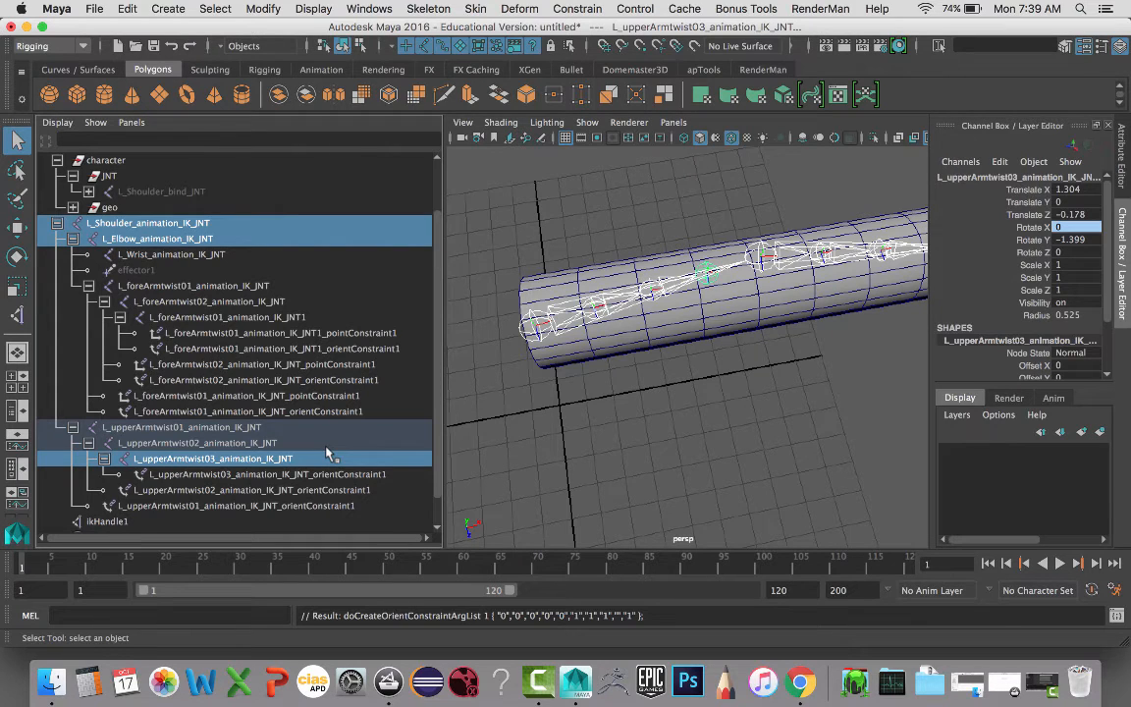
key("ctrl+z")
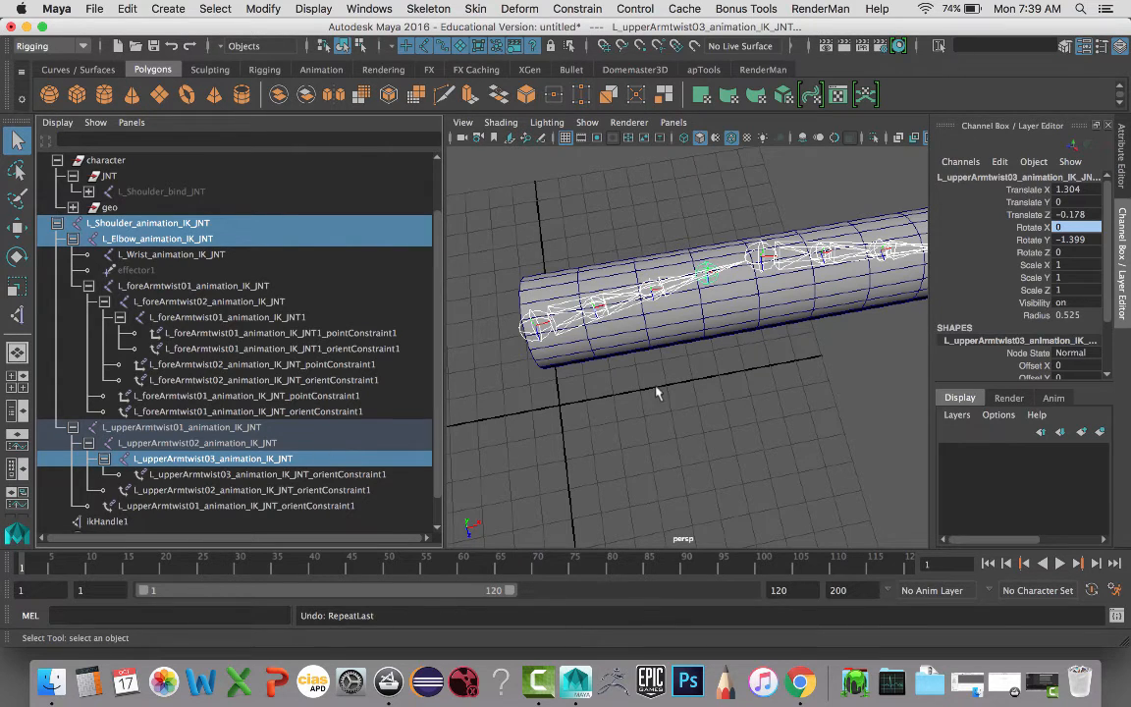
left_click(578, 8)
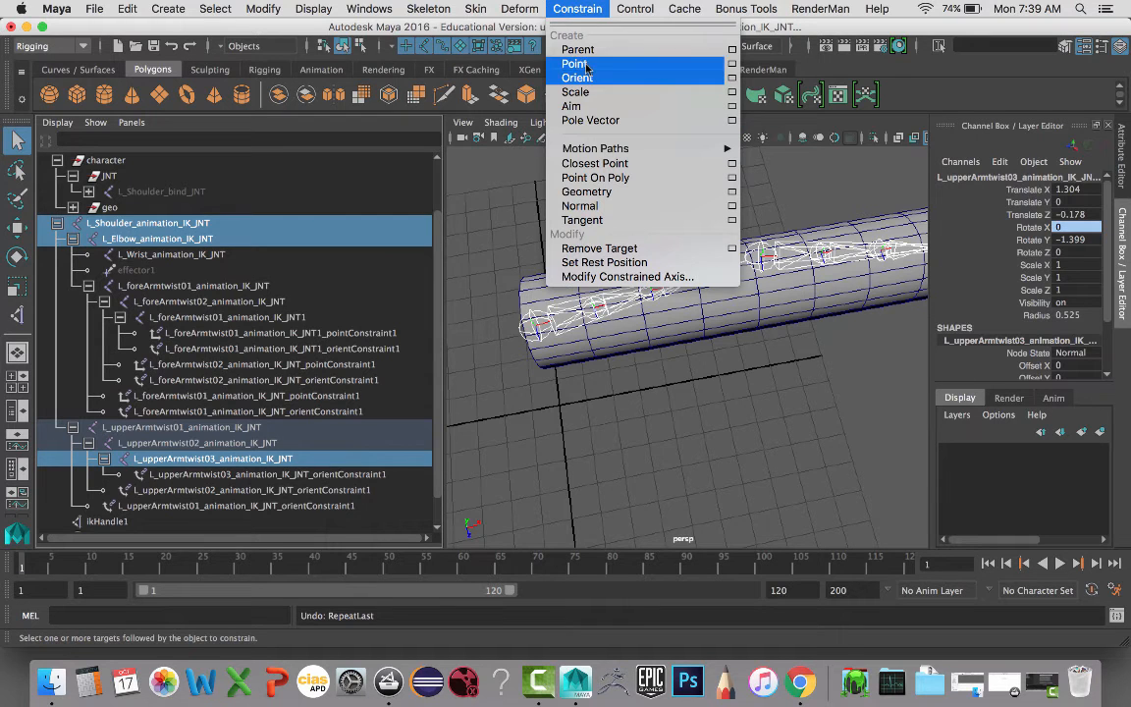
left_click(579, 66)
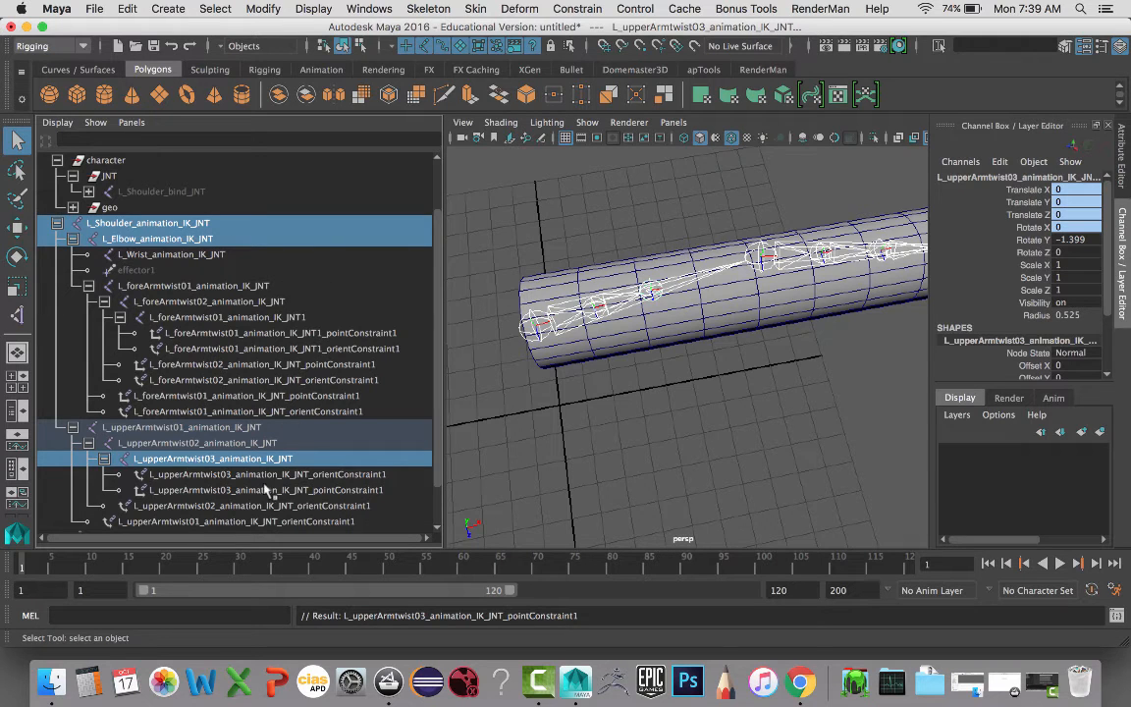
Step: Set the point constraint weights of L_upperArmtwist03_animation_IK_JNT to 0.25 for the shoulder and 0.75 for the elbow
scroll(246, 442, "down", 2)
left_click(319, 447)
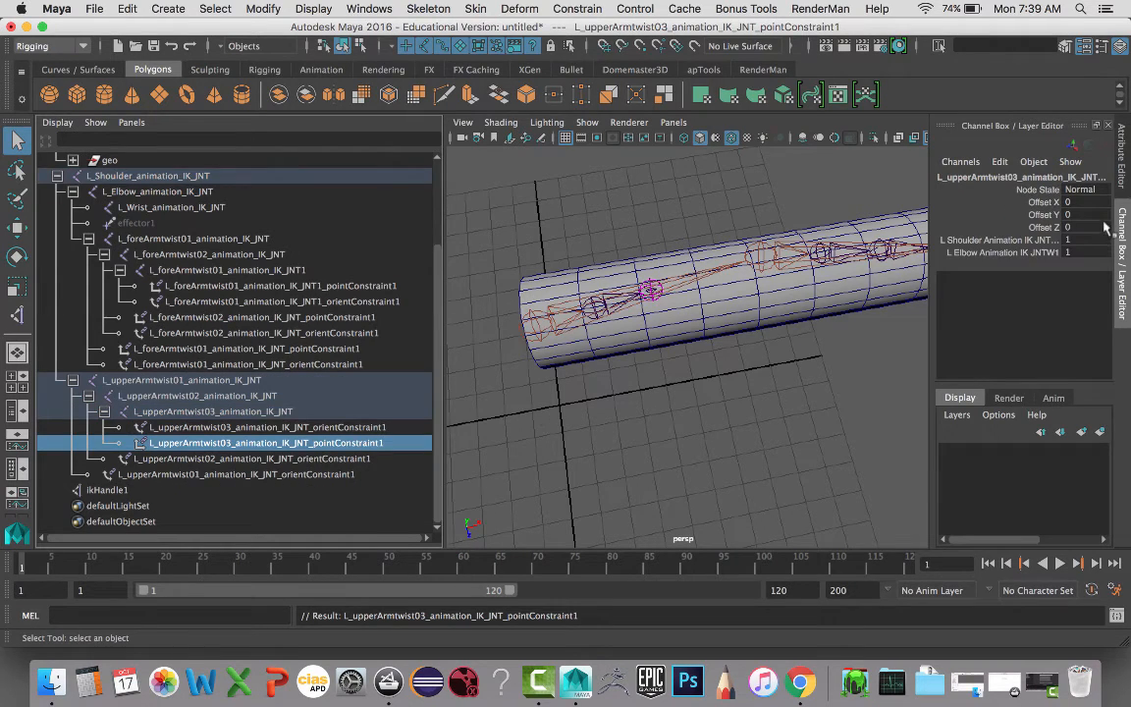
left_click(1090, 240)
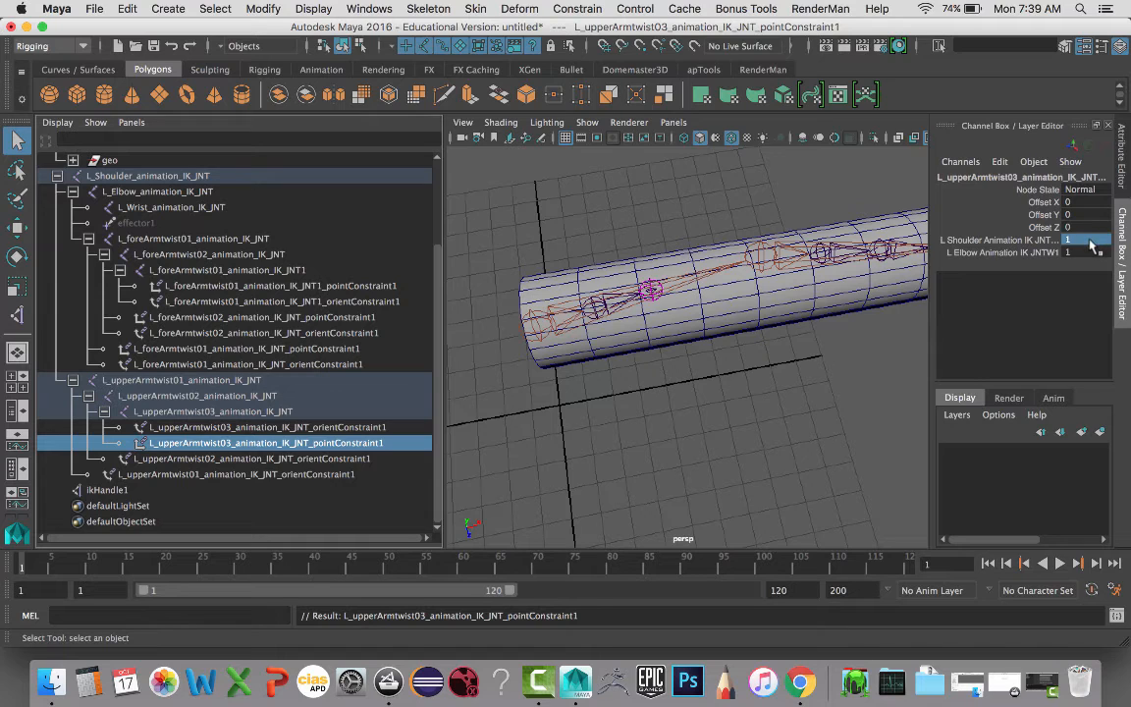
left_click(1090, 241)
key("BackSpace")
type(".25")
key("Tab")
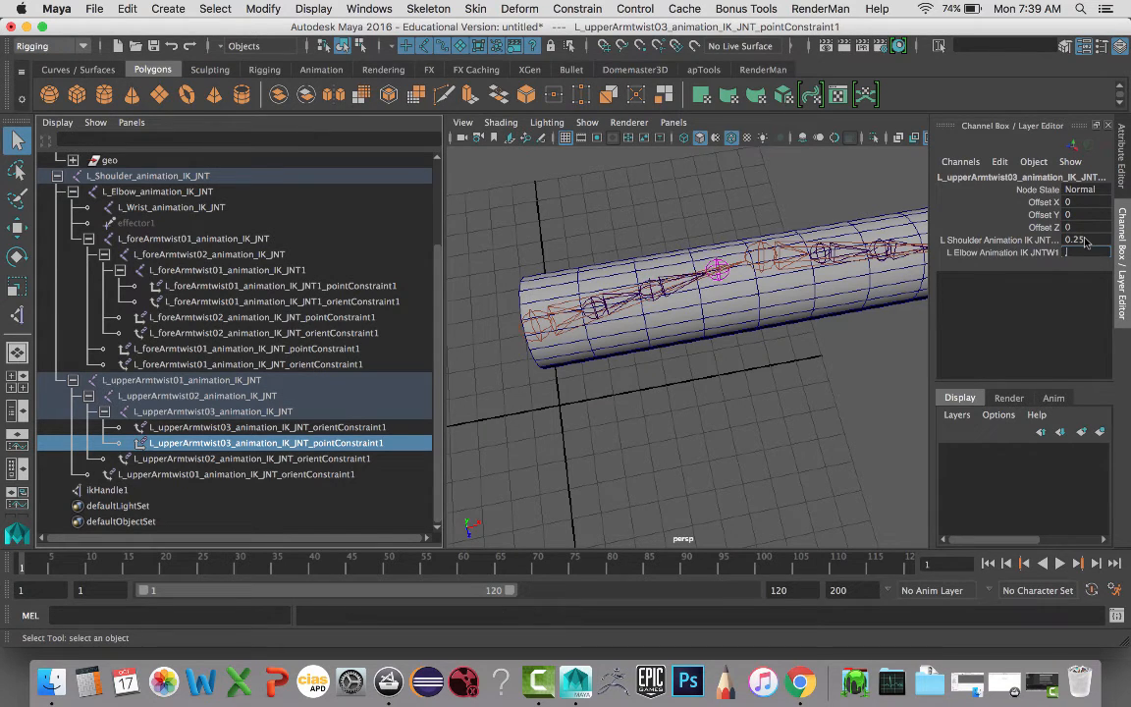
type(".75")
key("Return")
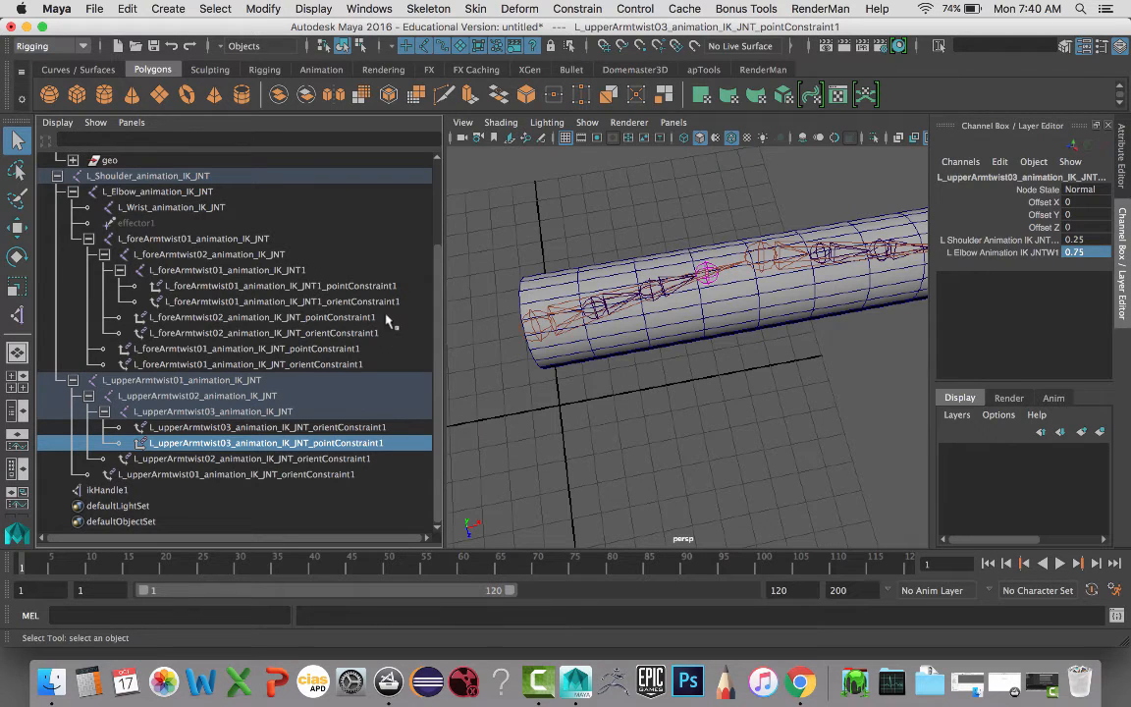
Step: Point-constrain L_upperArmtwist02_animation_IK_JNT to the shoulder and elbow IK joints, and select the new point constraint
left_click(535, 332)
left_click(762, 256, "shift")
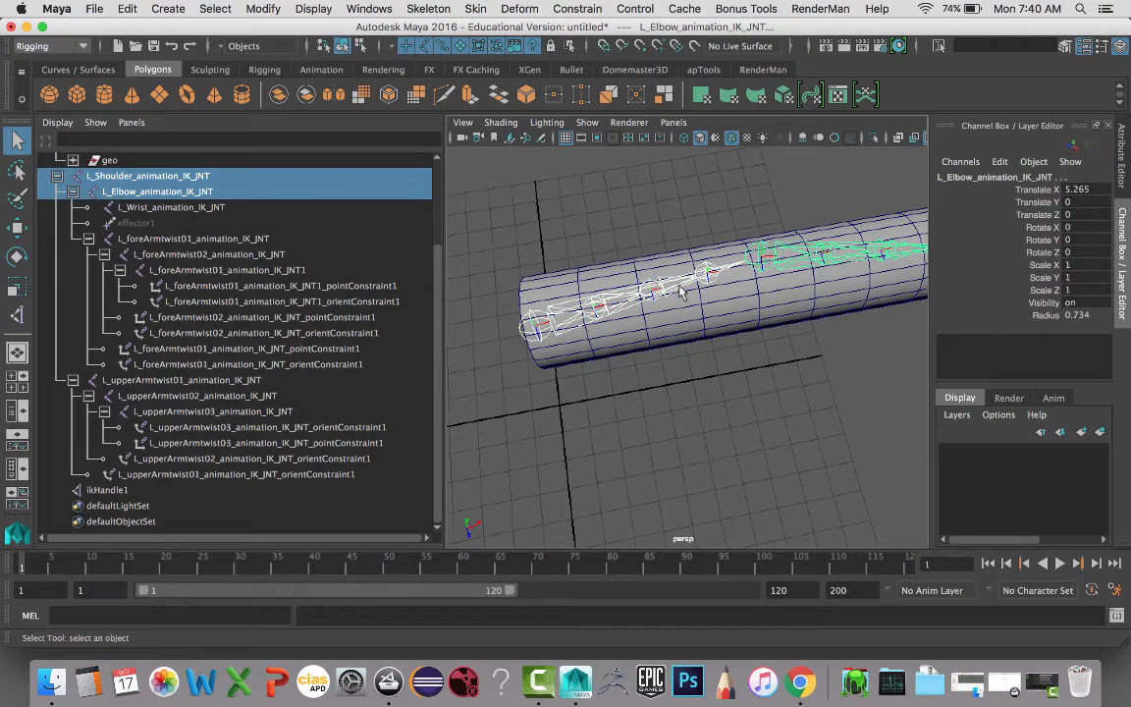
left_click(671, 287, "shift")
key("g")
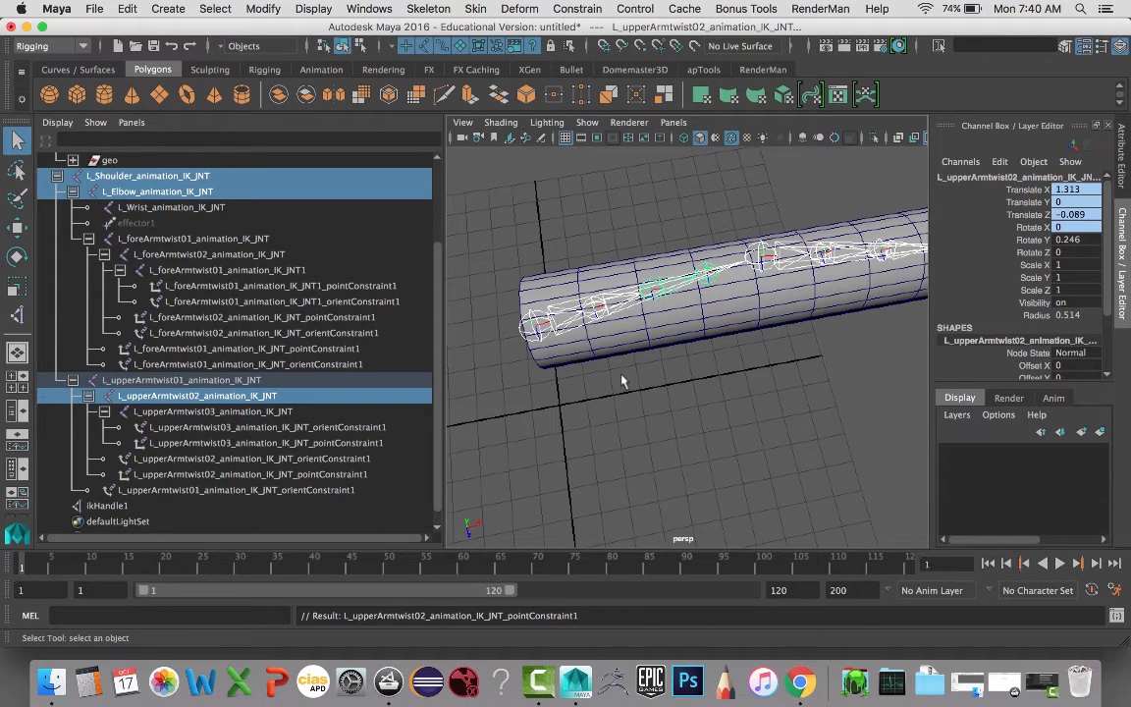
left_click(347, 475)
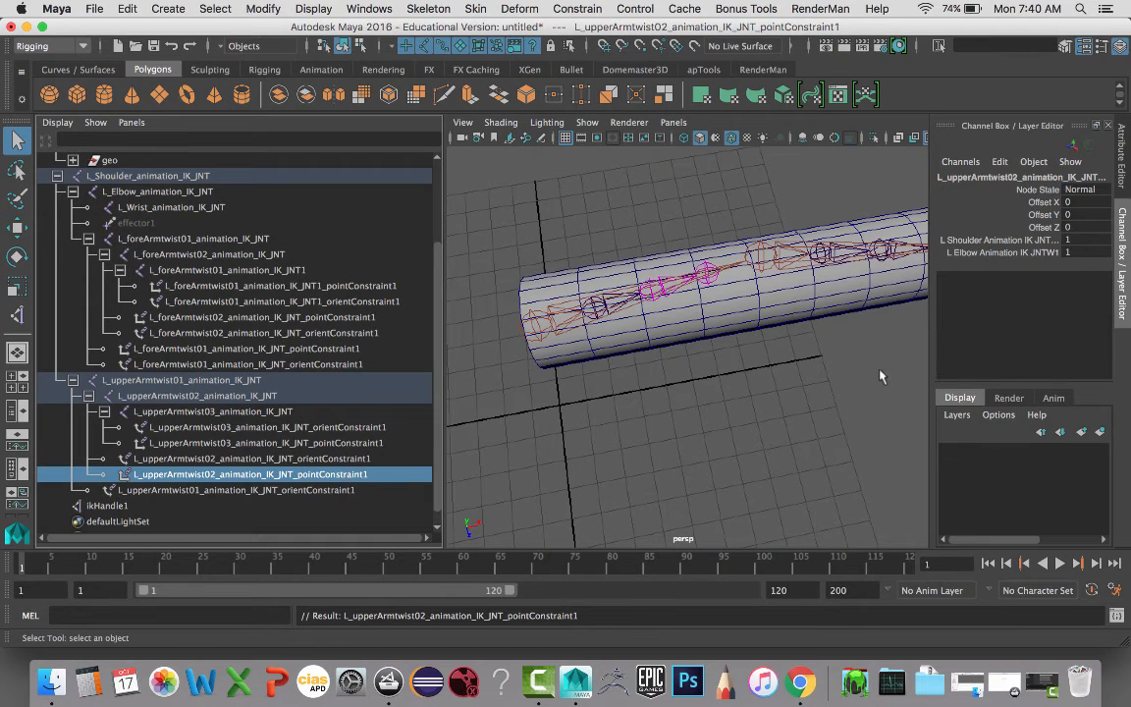
Step: Set both the shoulder and elbow weights of L_upperArmtwist02_animation_IK_JNT's point constraint to 0.5
double_click(1067, 240)
left_click_drag(1085, 252, 1081, 243)
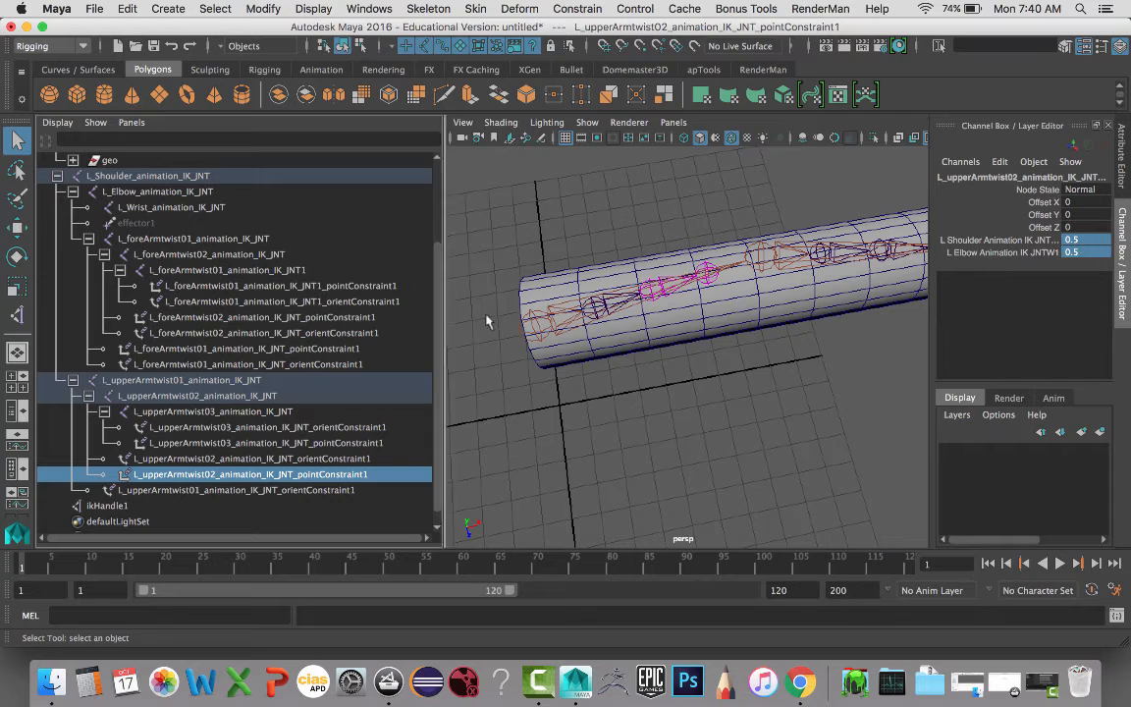
Step: Point-constrain L_upperArmtwist01_animation_IK_JNT to the shoulder and elbow IK joints
left_click(553, 345)
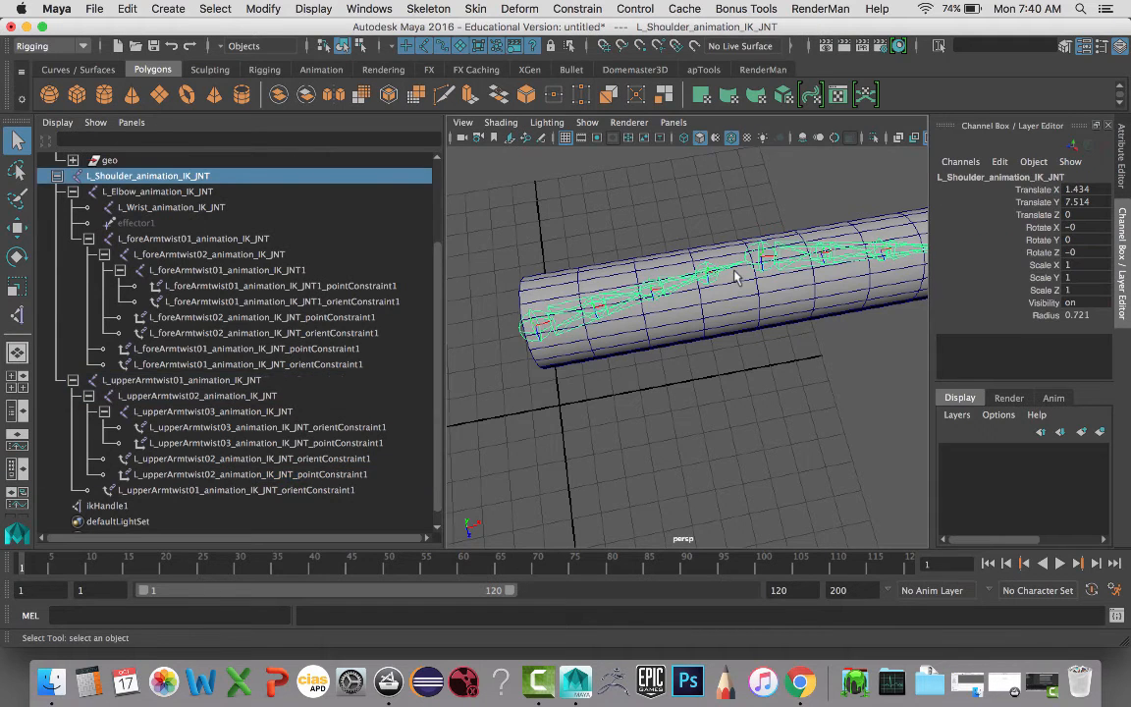
left_click(764, 258, "shift")
left_click(598, 309, "shift")
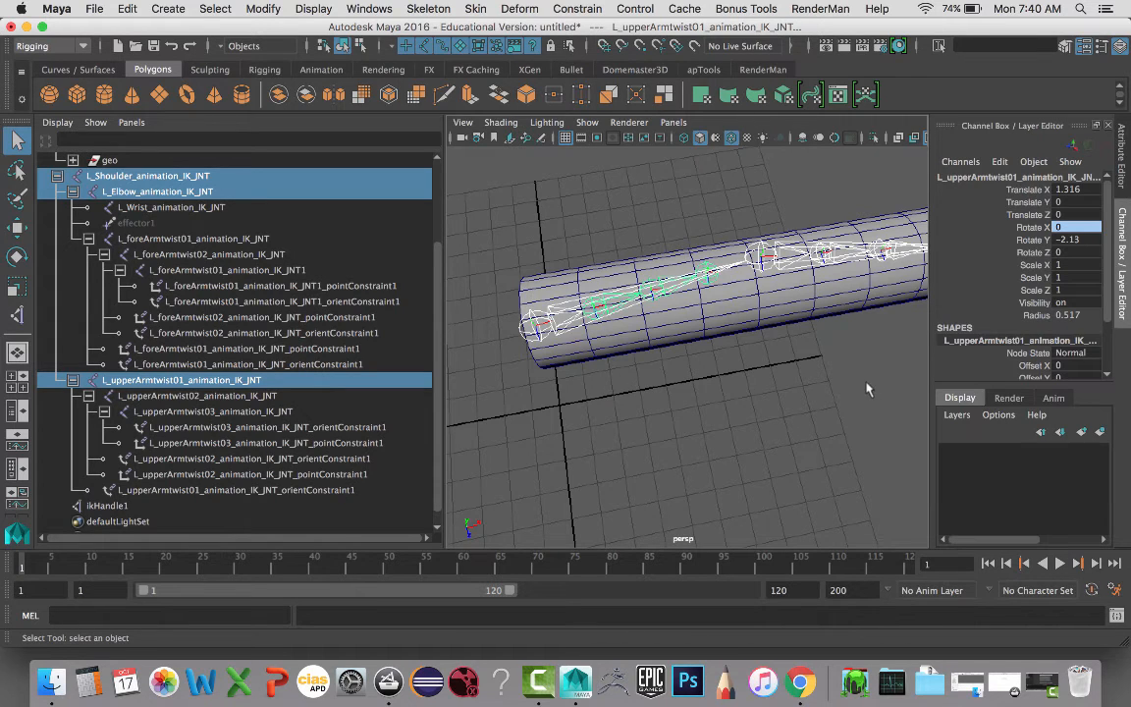
scroll(1008, 308, "down", 5)
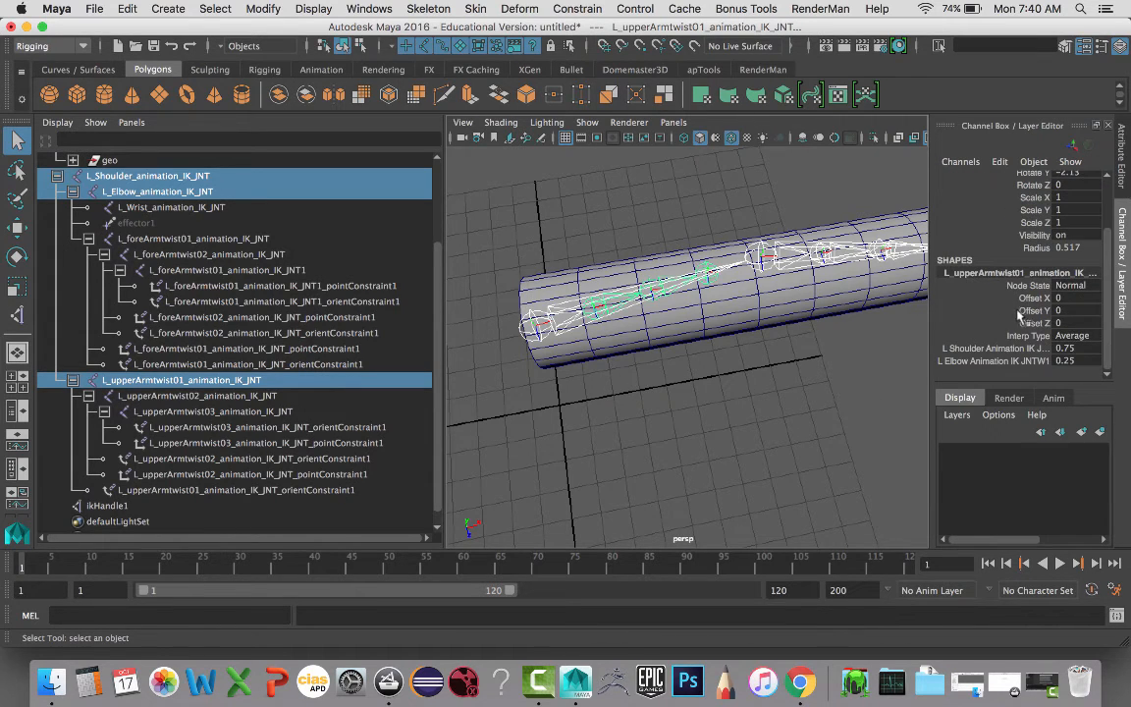
left_click(1068, 353)
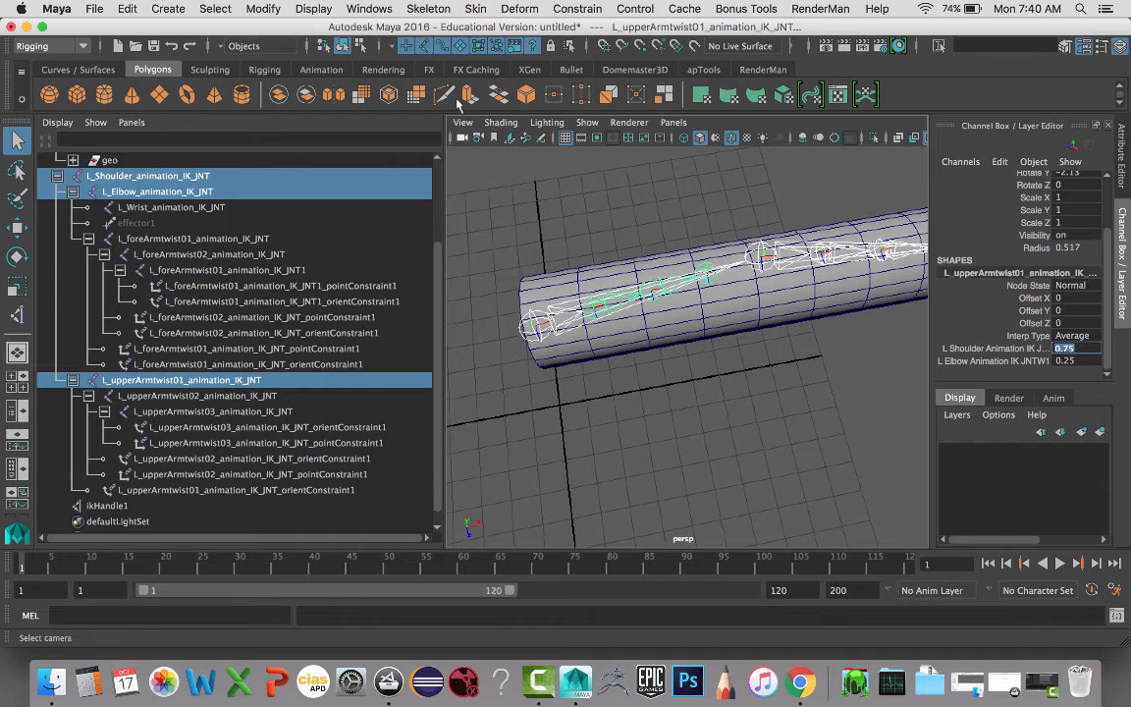
left_click(586, 11)
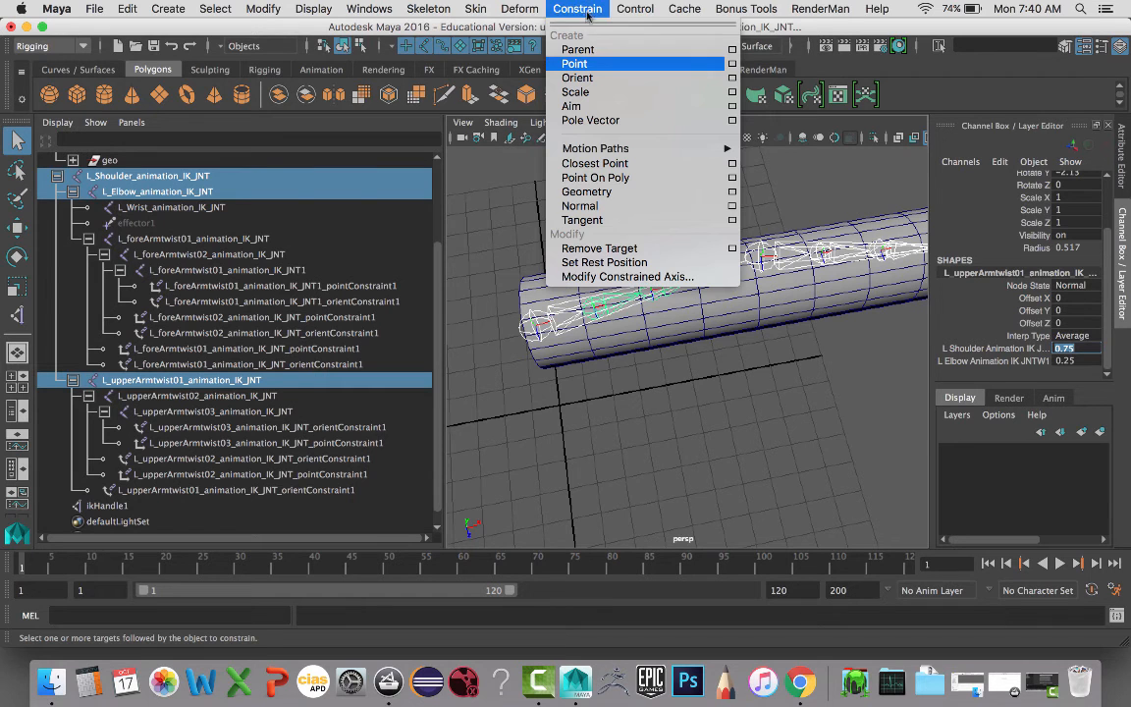
left_click(575, 64)
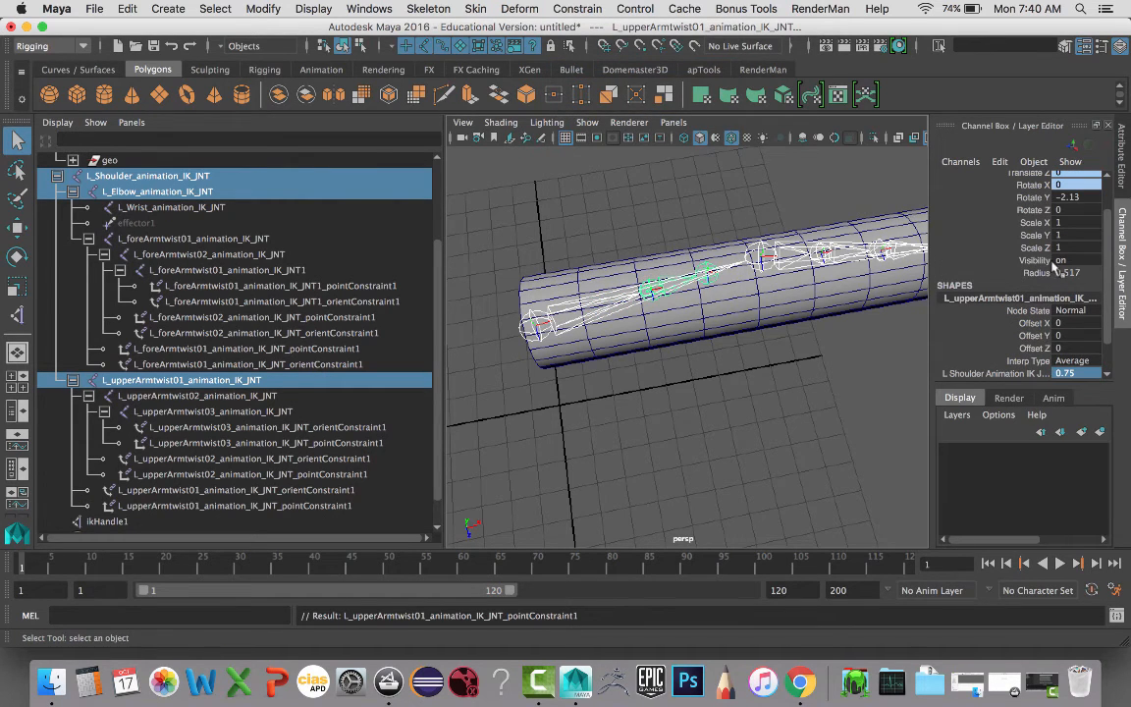
Step: Set the point constraint weights of L_upperArmtwist01_animation_IK_JNT to 0.75 for the shoulder and 0.25 for the elbow
left_click(257, 505)
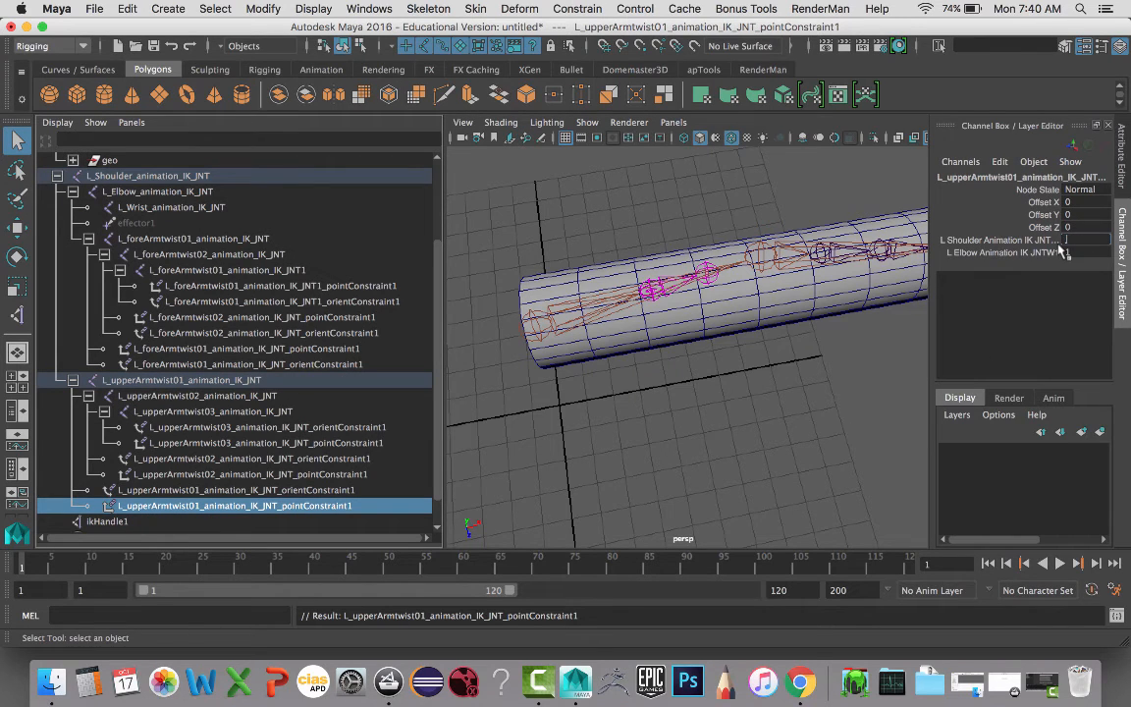
key("Tab")
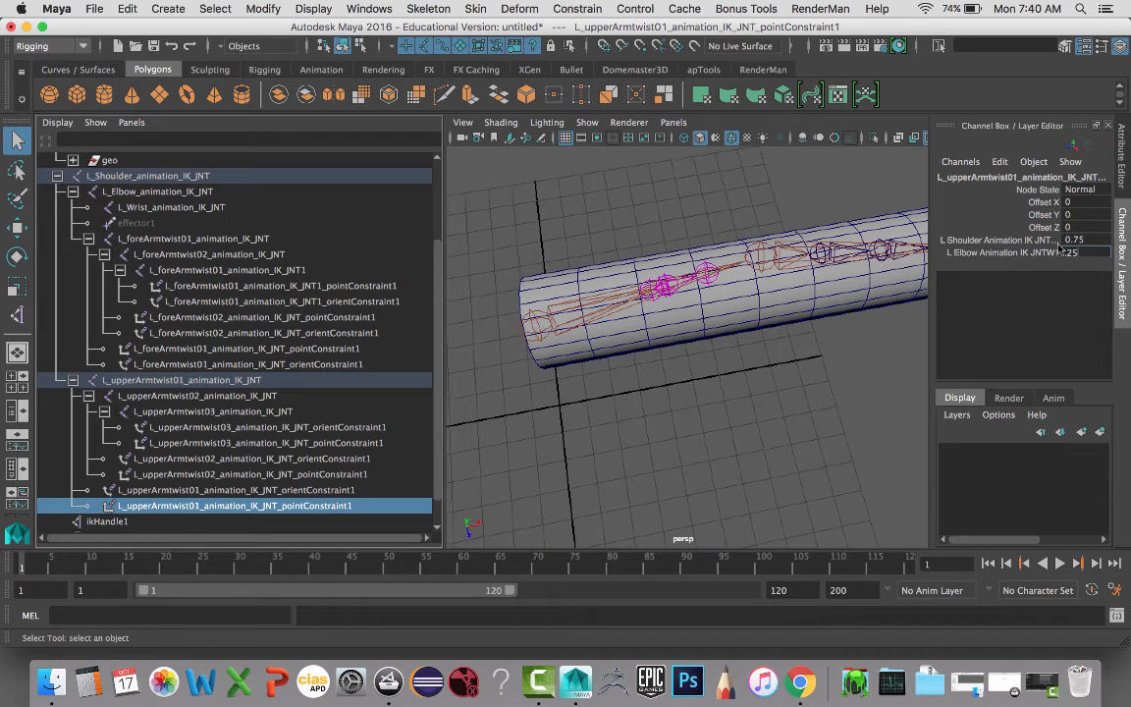
key("Return")
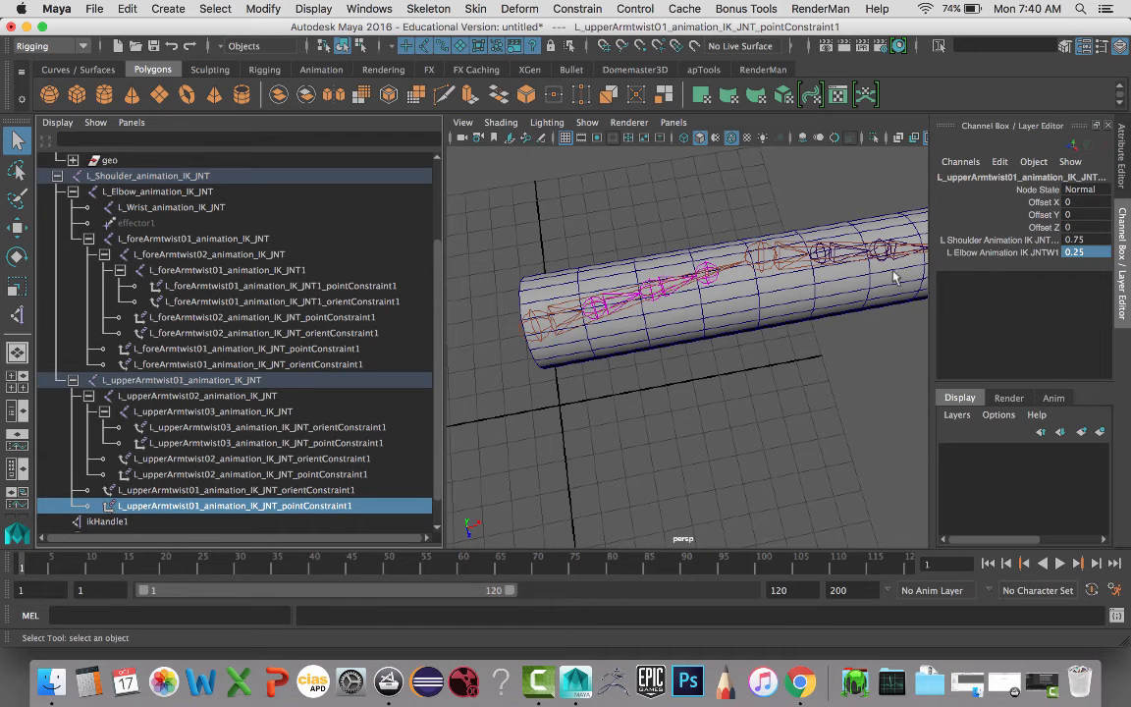
Step: Test the arm chain by moving ikHandle1 at the wrist, and undo the move
scroll(789, 275, "down", 3)
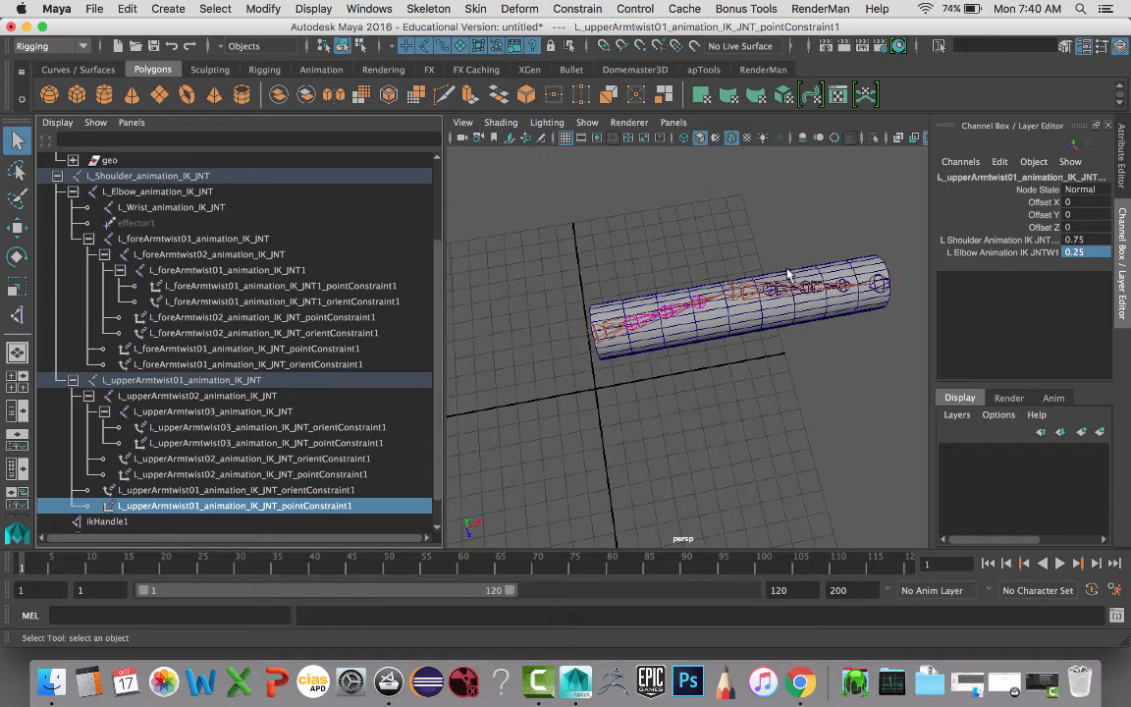
left_click(884, 282)
key("w")
left_click_drag(886, 283, 807, 377)
key("ctrl+z")
key("ctrl+z")
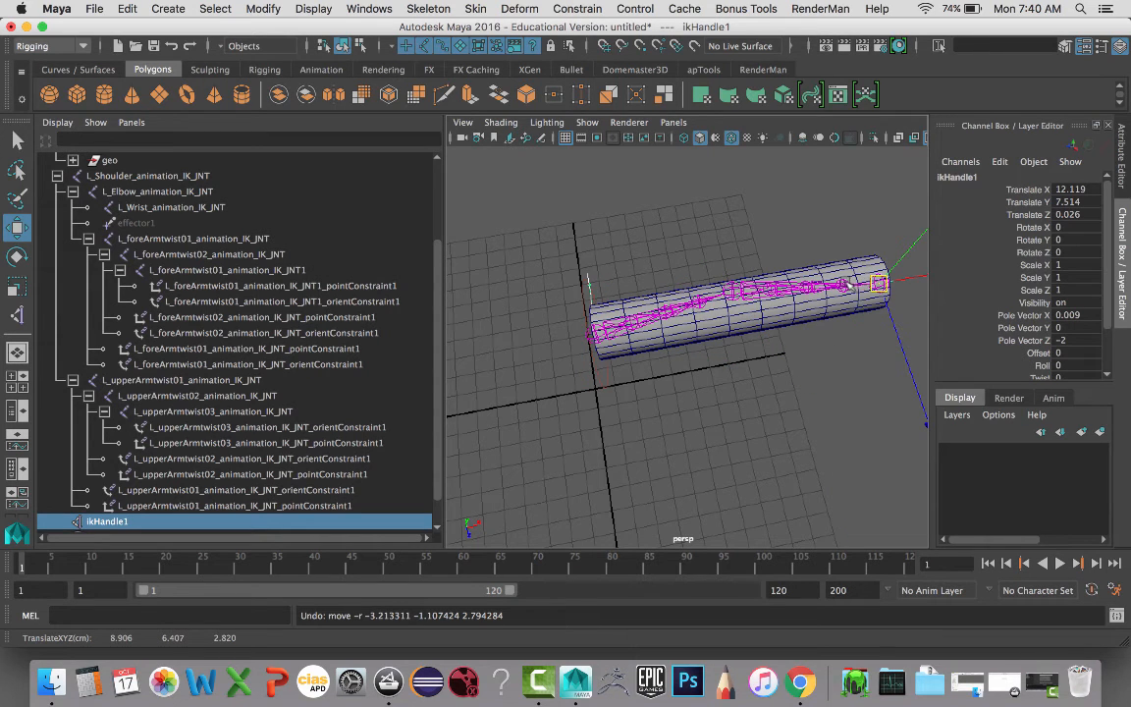
Step: Test the forearm stretch by moving L_Wrist_animation_IK_JNT outward, and undo the move
key("q")
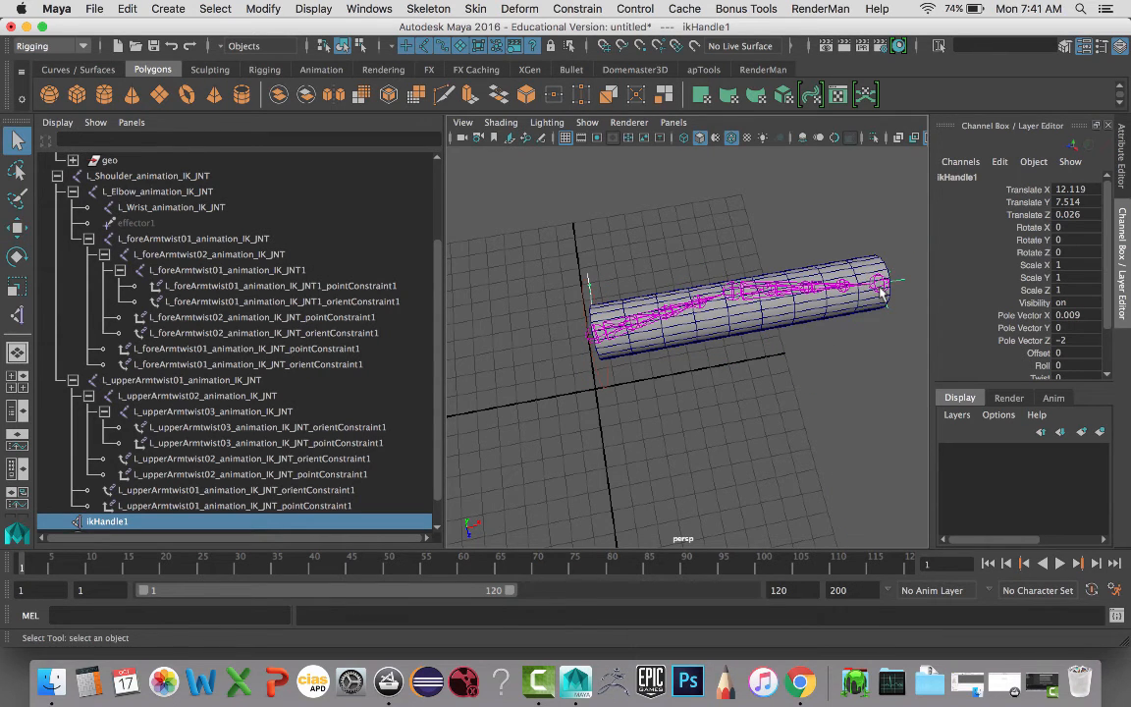
left_click(876, 291)
key("w")
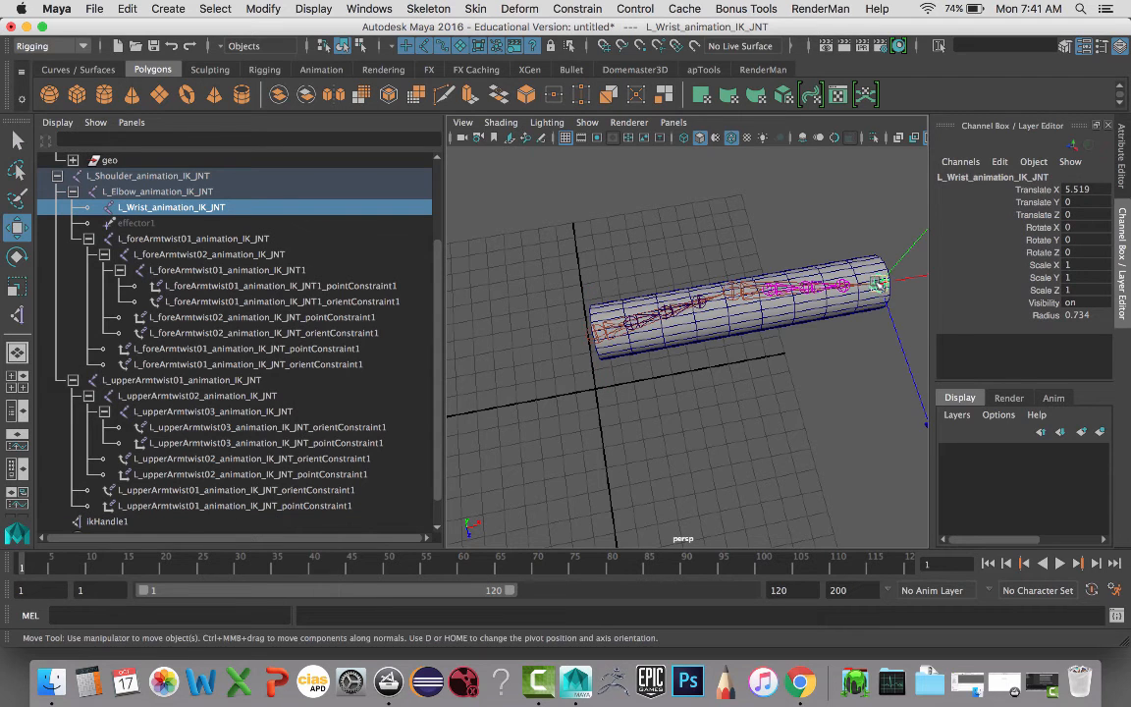
left_click_drag(878, 285, 901, 285)
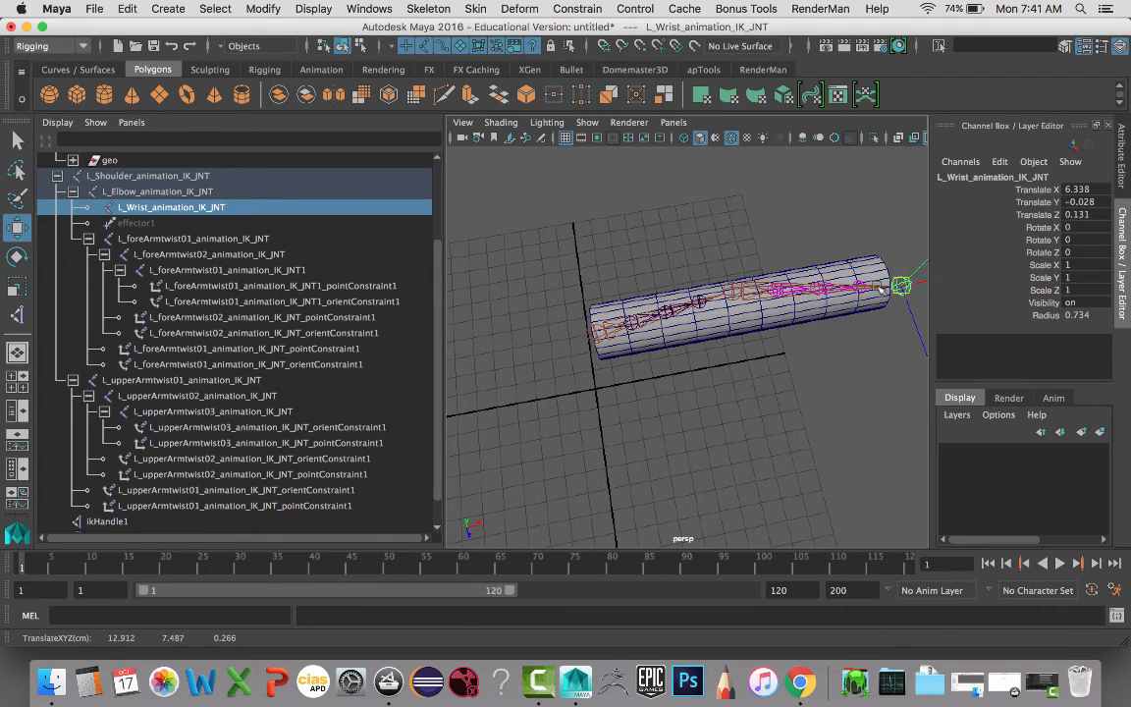
key("super+z")
Step: Test the twist joints by moving L_Elbow_animation_IK_JNT away from the shoulder, and undo the move
left_click(732, 292)
left_click_drag(731, 292, 816, 238)
key("super+z")
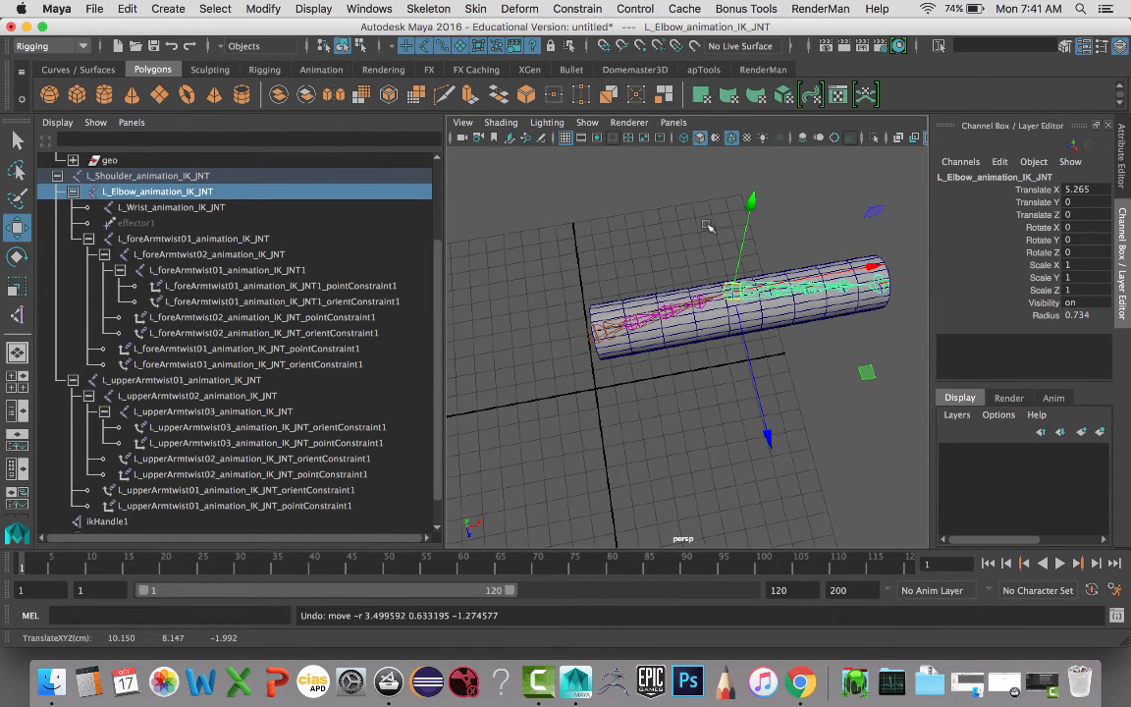
Step: Switch to the Rotate tool, shrink its manipulator, and select L_Wrist_animation_IK_JNT
left_click_drag(638, 204, 585, 186, "alt")
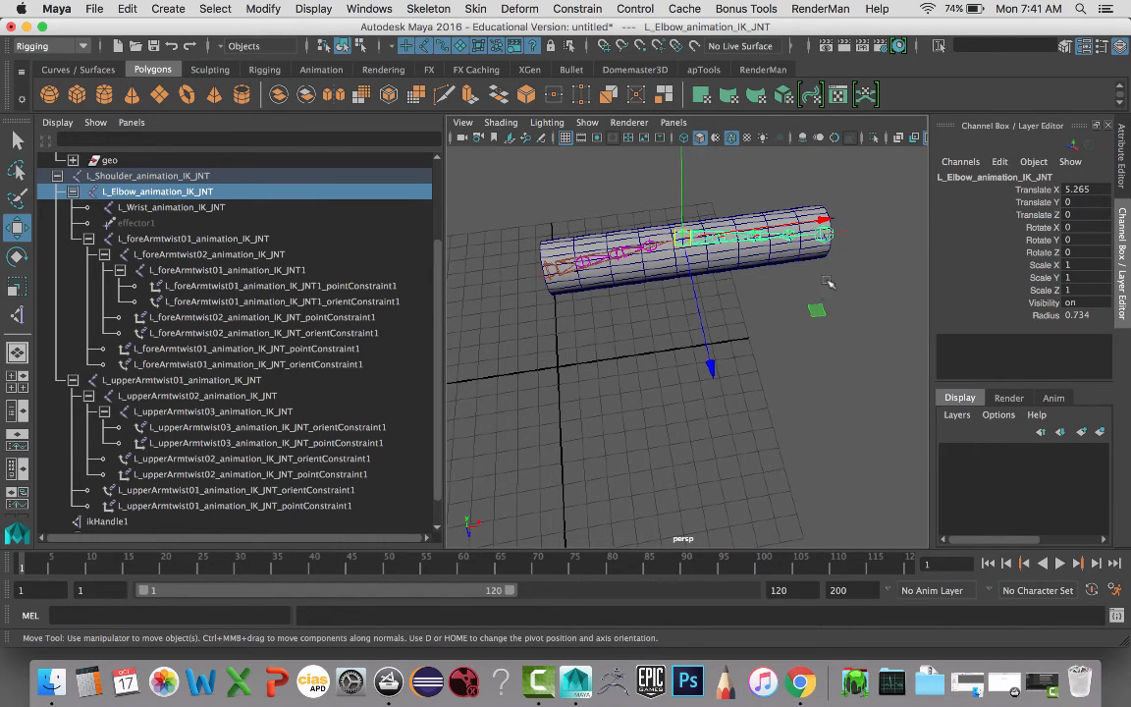
key("e")
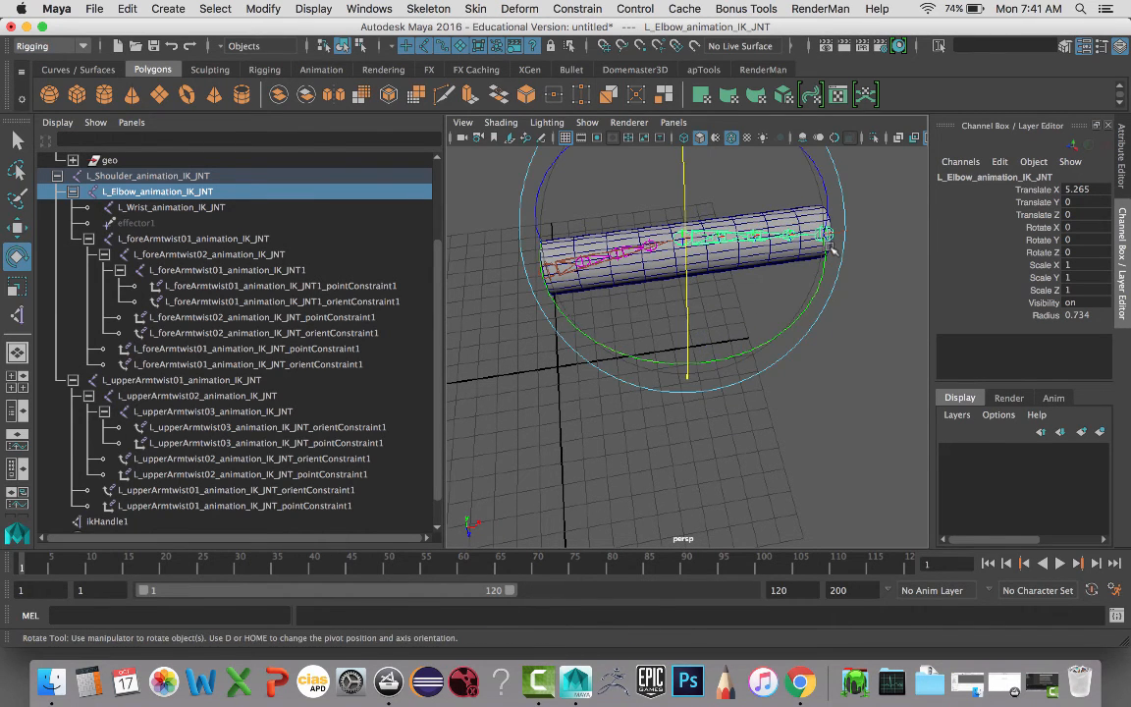
key("minus")
key("minus")
key("minus")
key("minus")
key("minus")
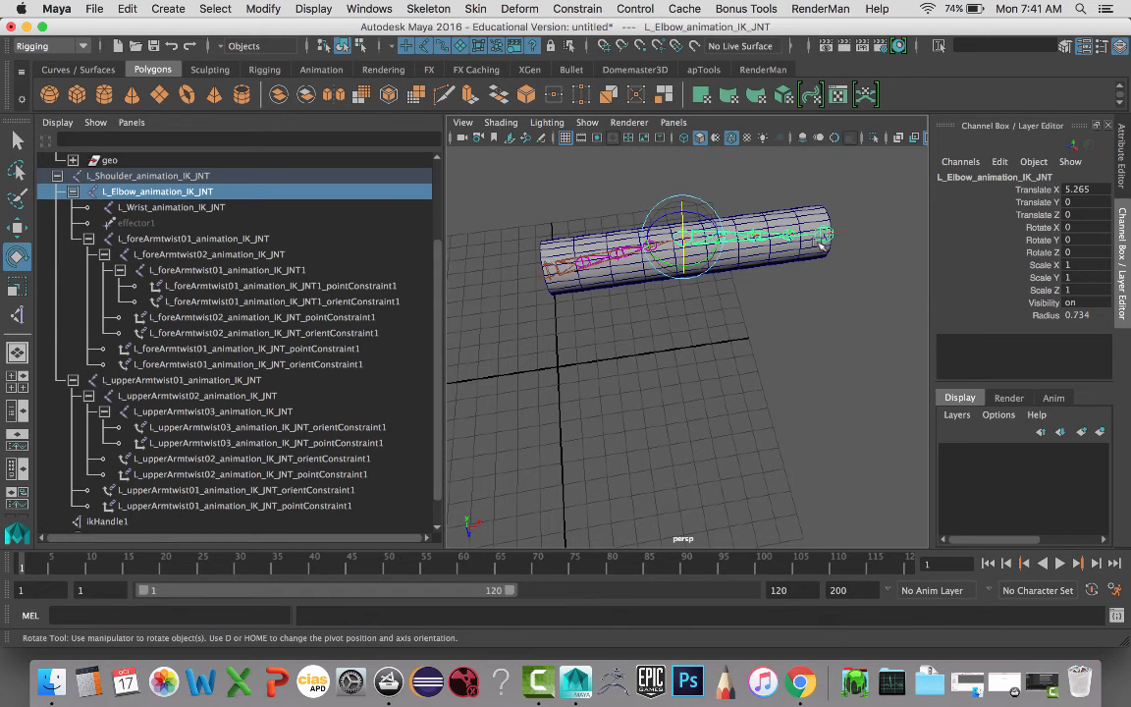
left_click(823, 239)
left_click_drag(757, 321, 743, 395, "alt")
middle_click_drag(684, 388, 631, 387, "alt")
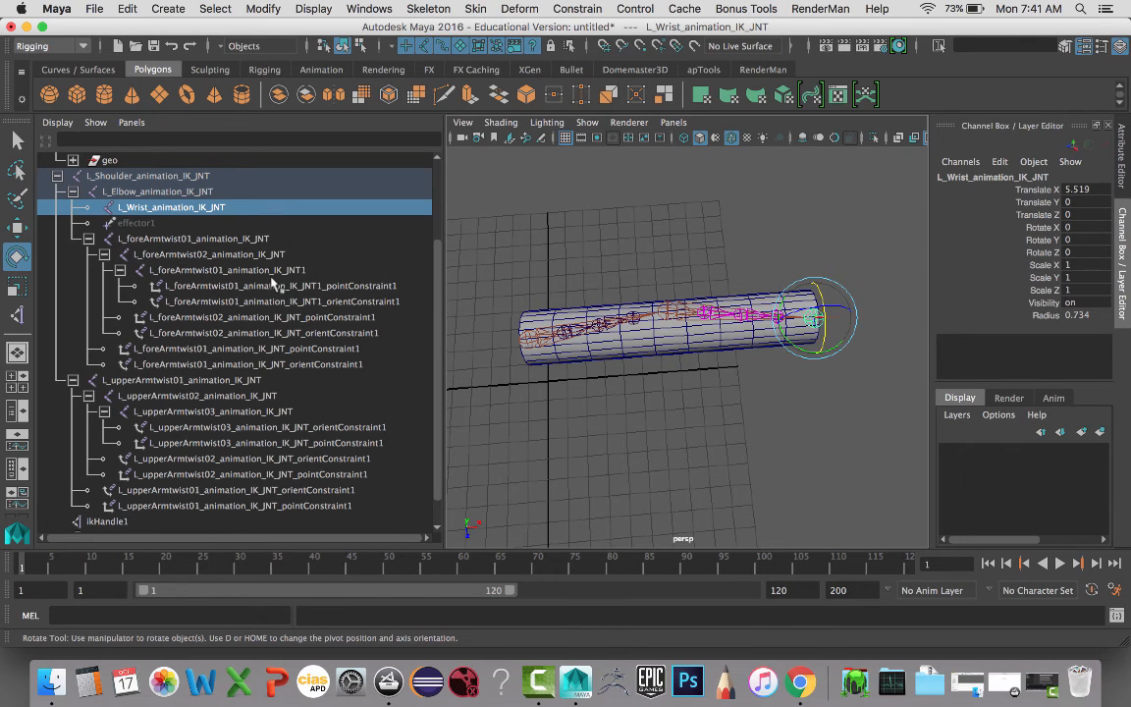
Step: Collapse the L_Shoulder_animation_IK_JNT hierarchy and parent it under the JNT group of character
left_click(57, 176)
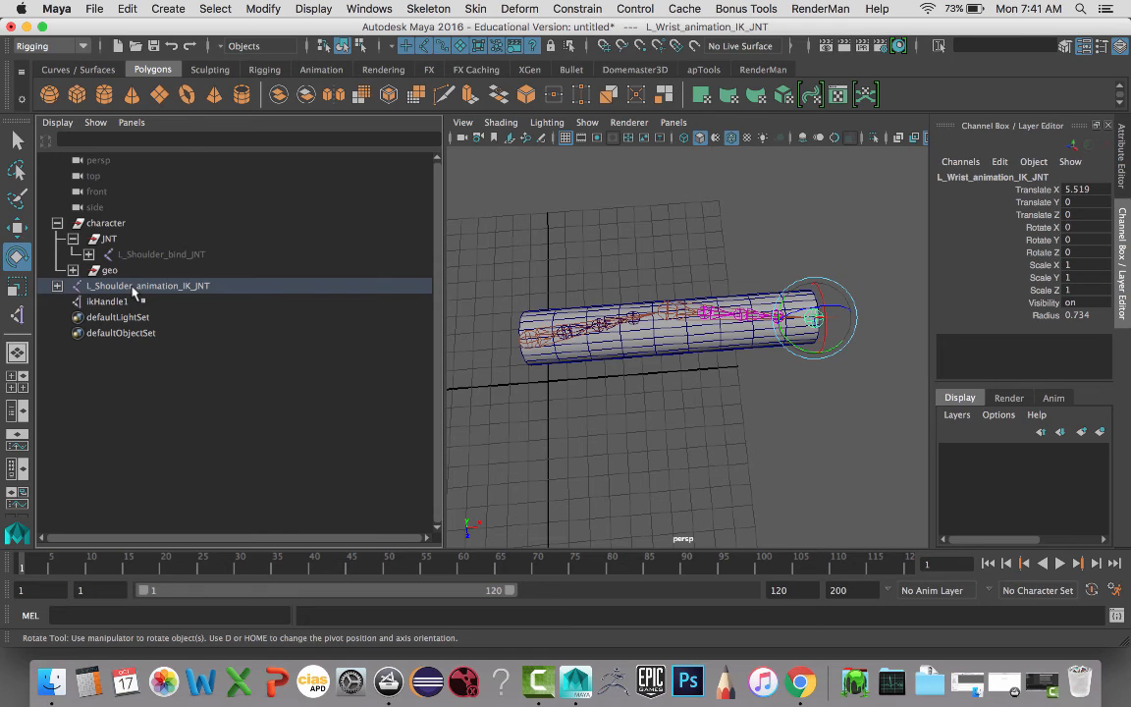
left_click_drag(133, 288, 131, 245)
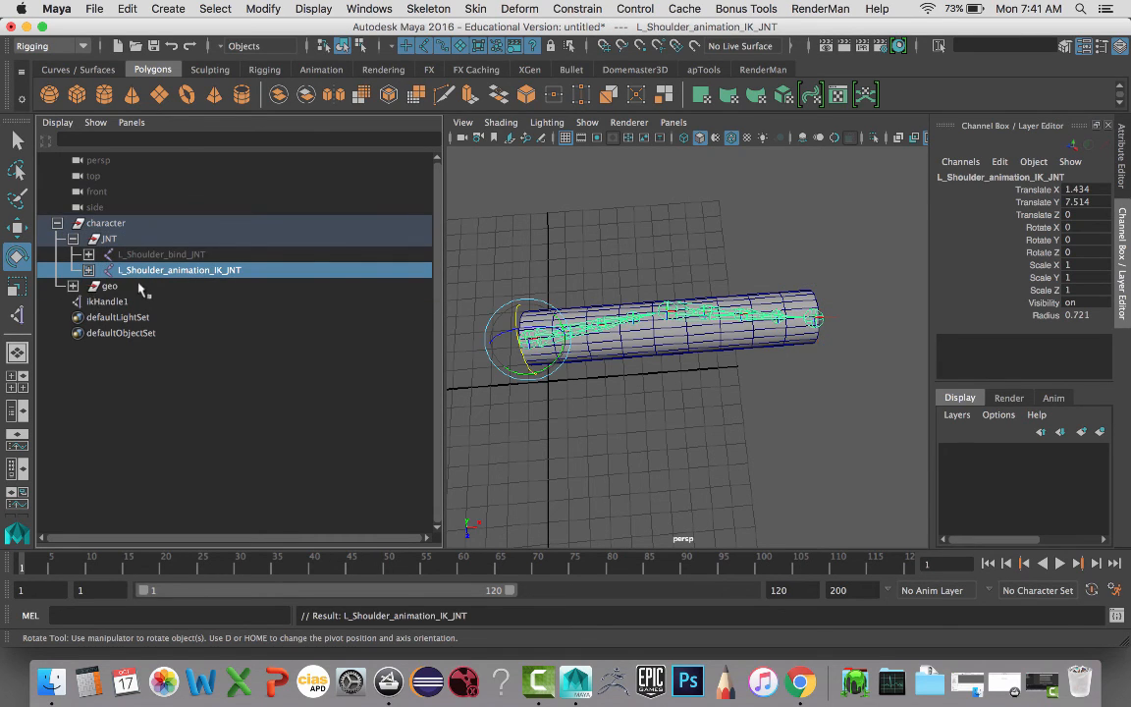
Step: Group ikHandle1 and name the new group IKs
left_click(113, 301)
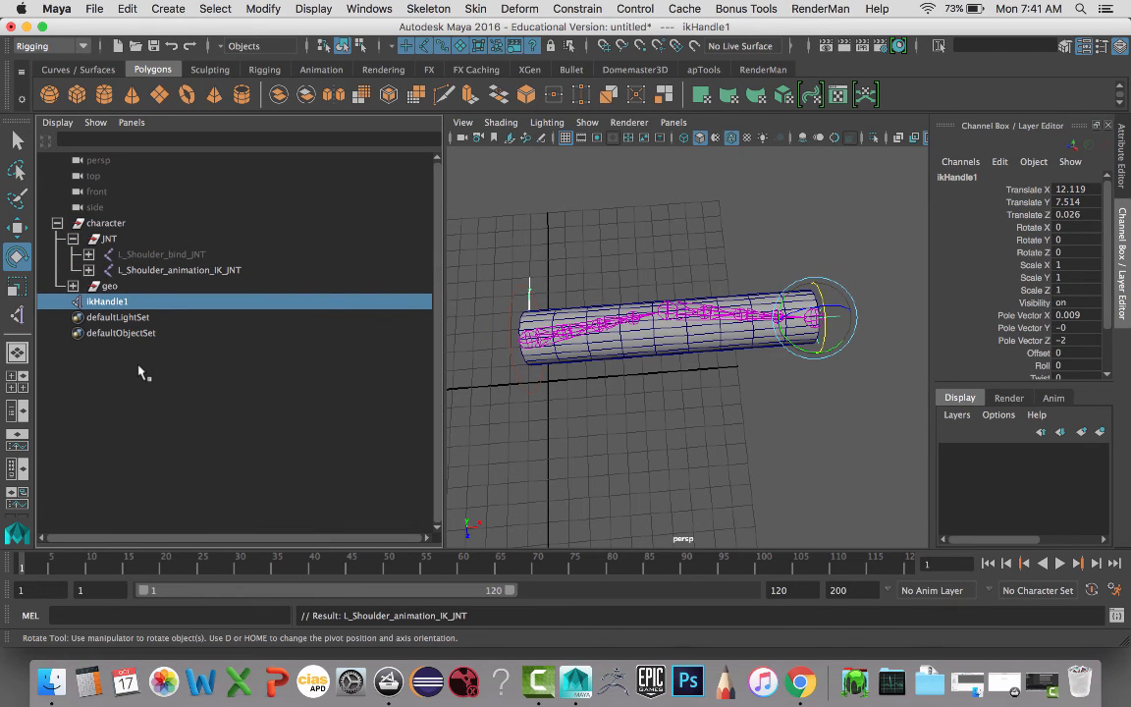
key("super+g")
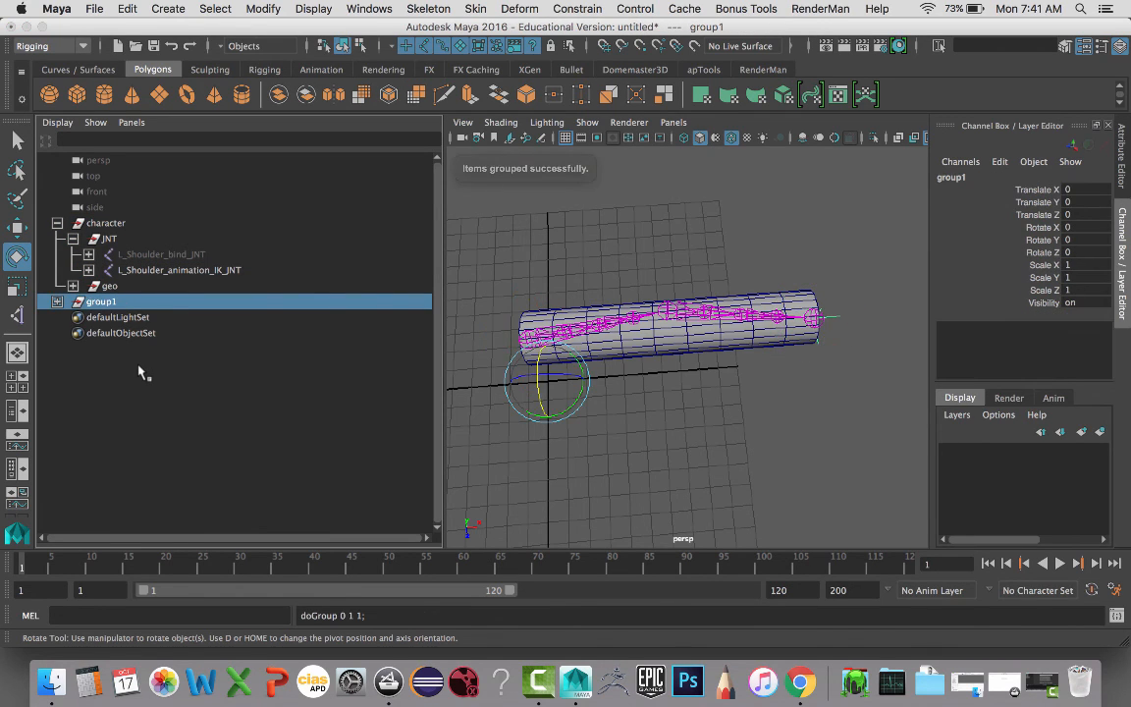
double_click(105, 302)
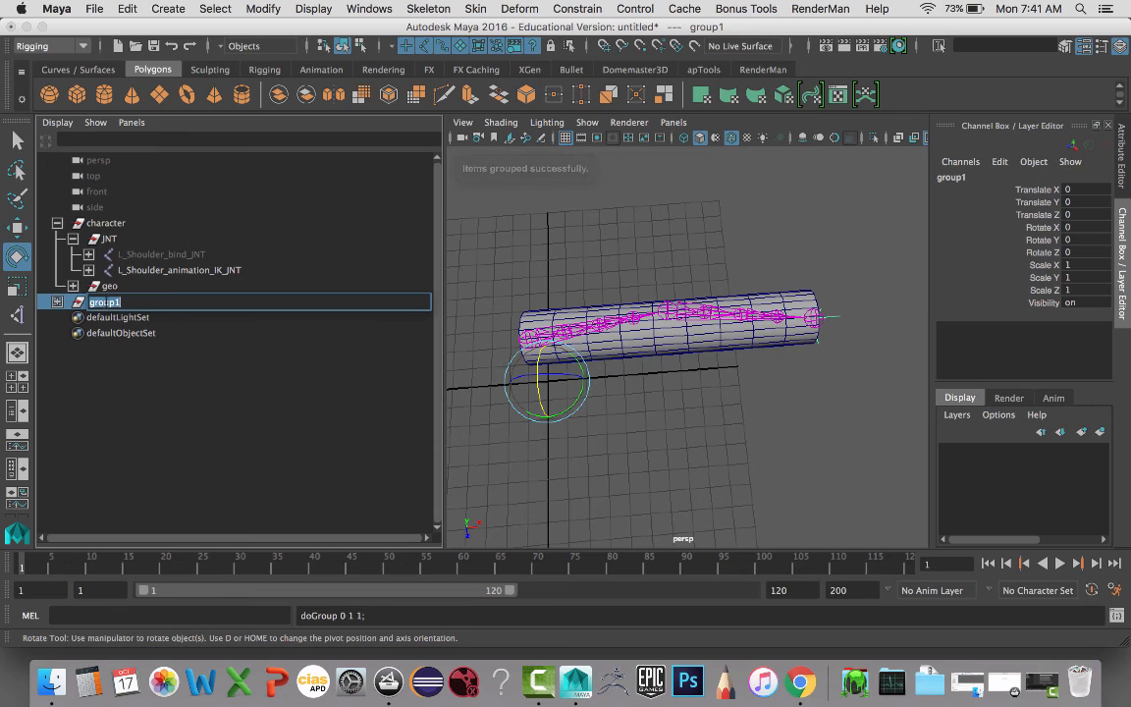
type("l")
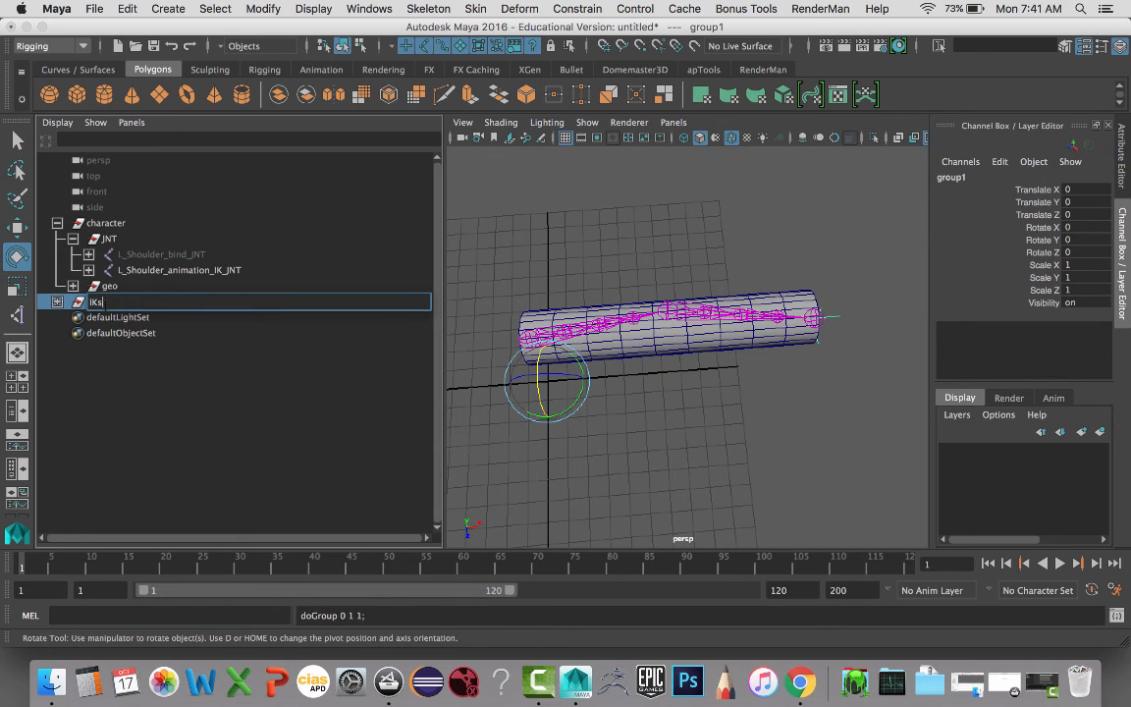
type("Ks")
key("Return")
Step: Parent the IKs group under character, then collapse the character hierarchy and clear the selection
middle_click_drag(98, 305, 104, 224)
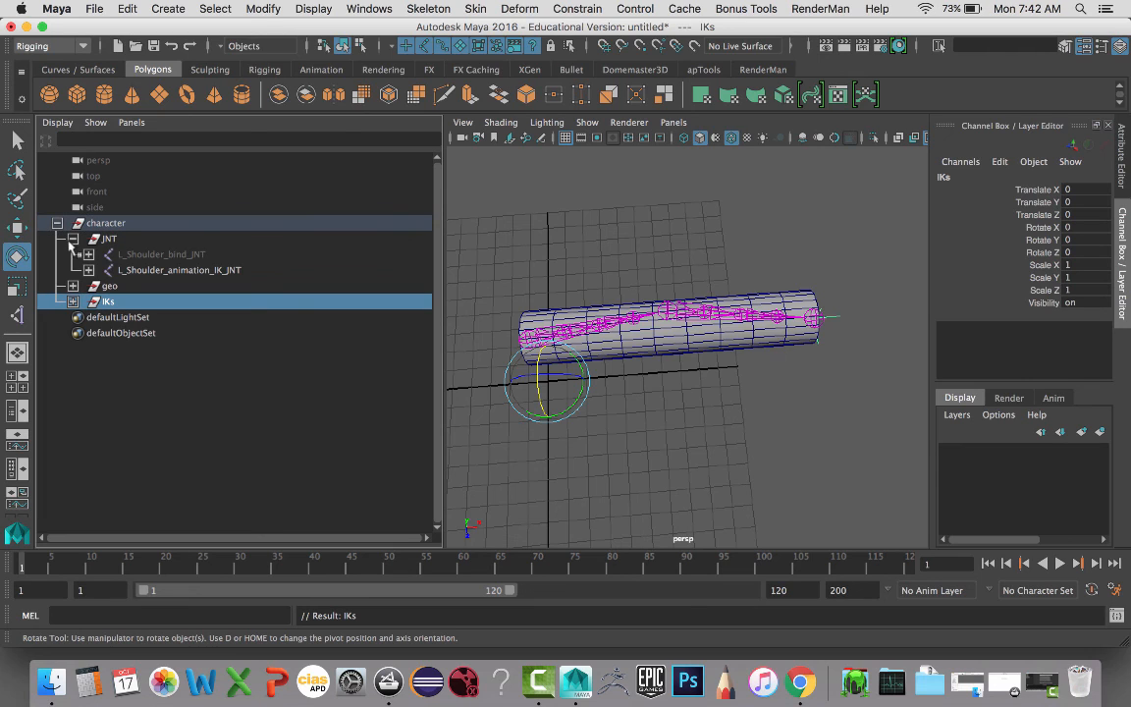
left_click(72, 238)
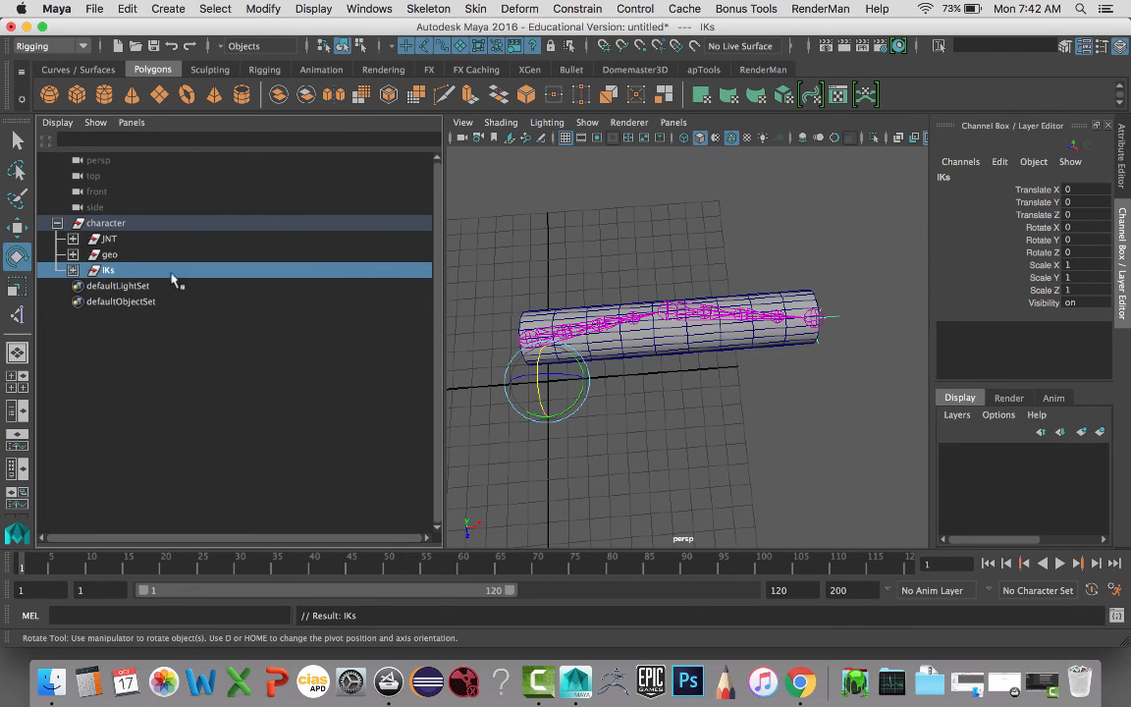
left_click(57, 223)
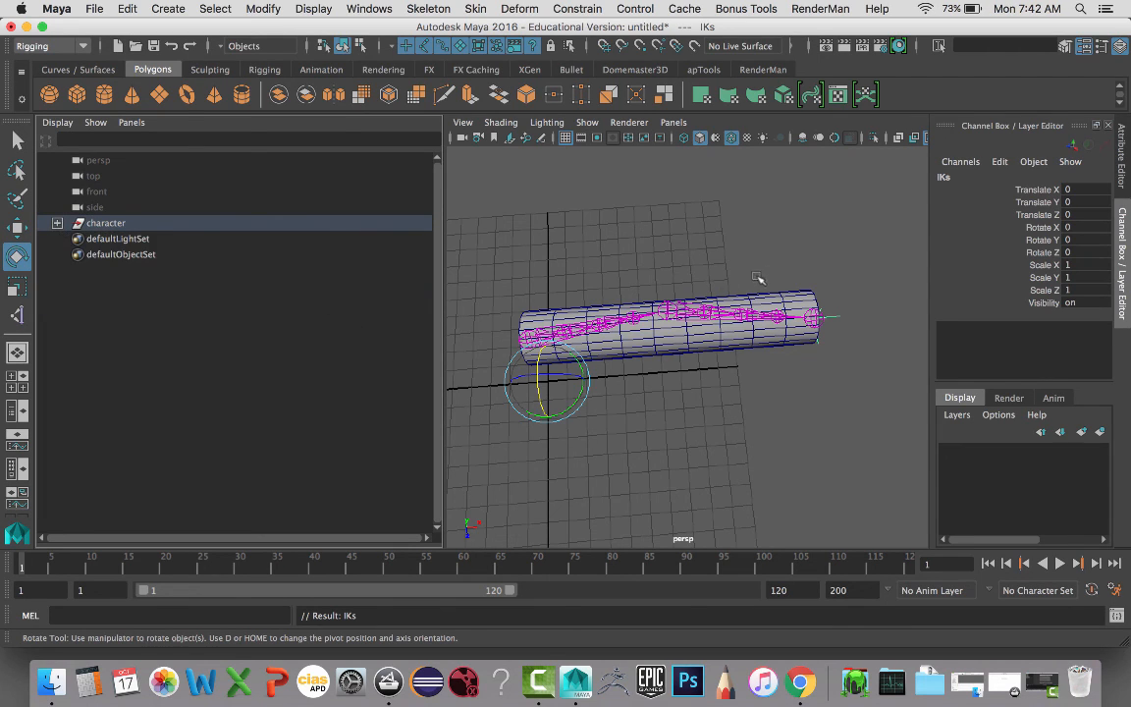
left_click(681, 246)
middle_click_drag(750, 386, 765, 393, "alt")
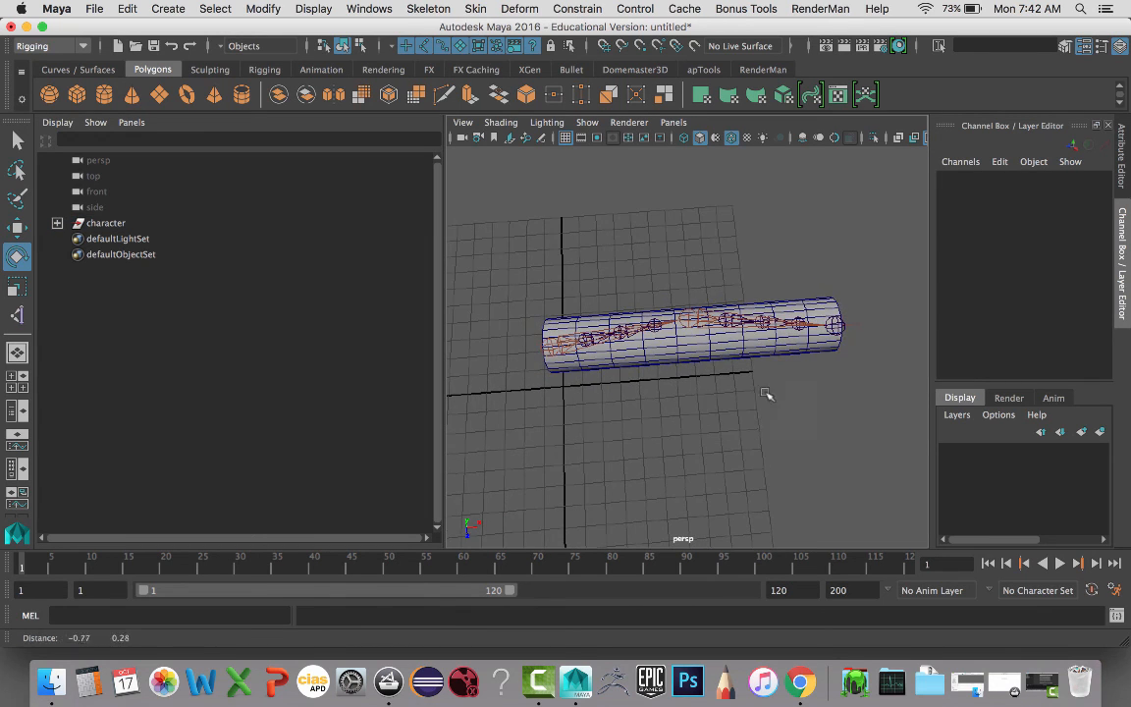